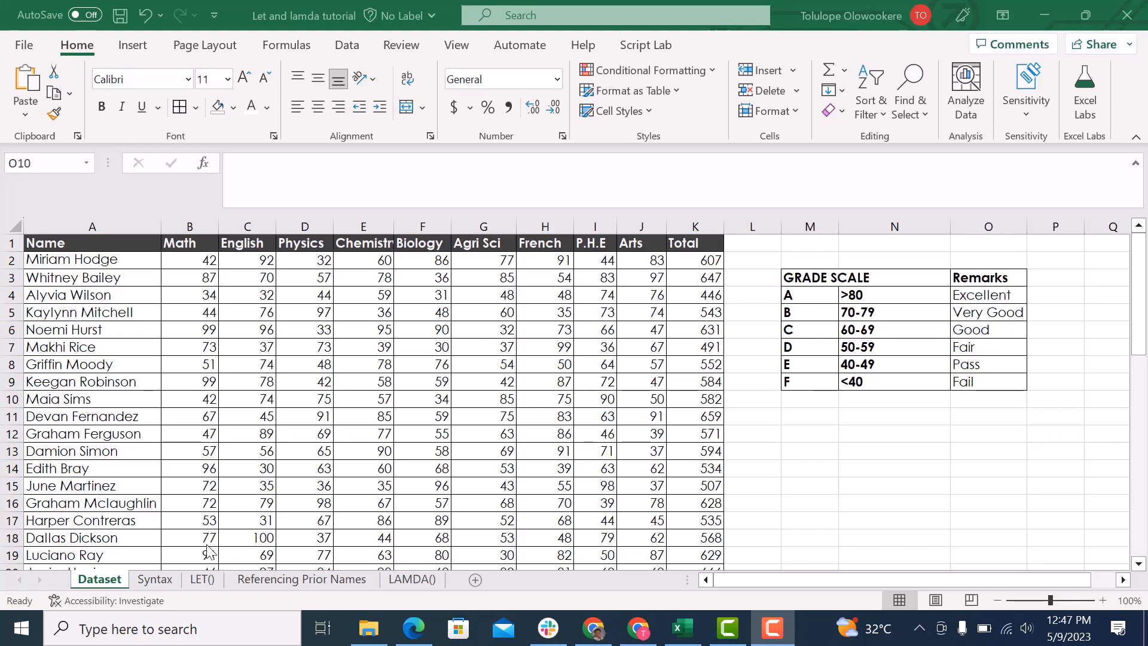
- Review the LET syntax on the Syntax sheet and enter =LET(a,5,b,4,5*4) in cell M13 of the Dataset sheet
click(159, 579)
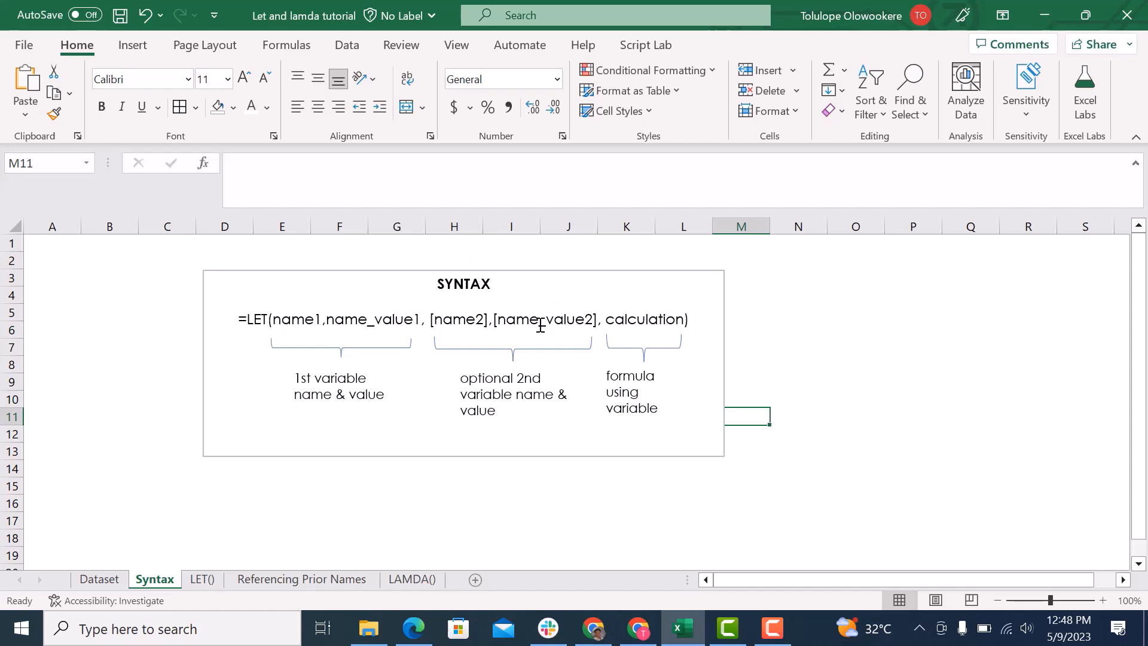
click(99, 579)
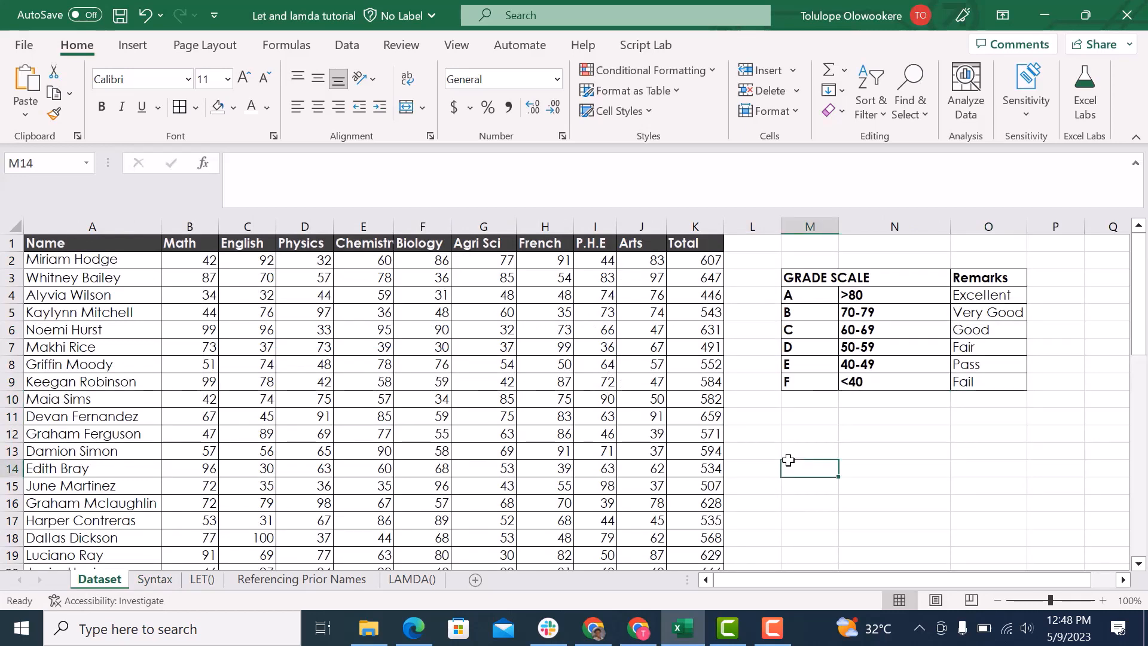
click(803, 447)
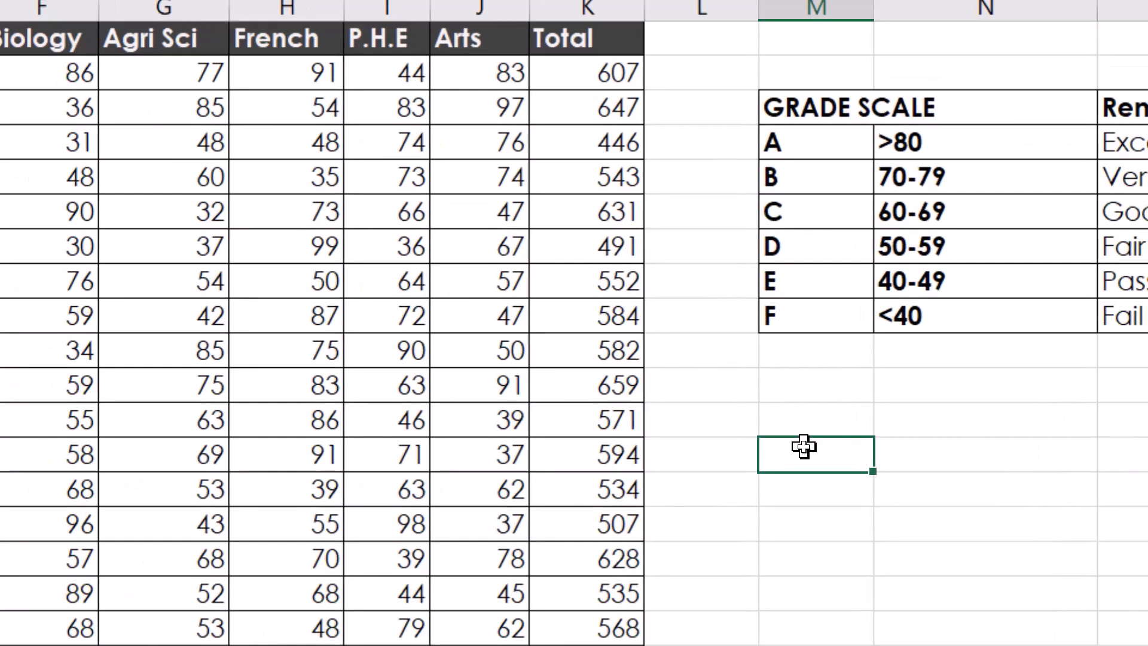
text(=let)
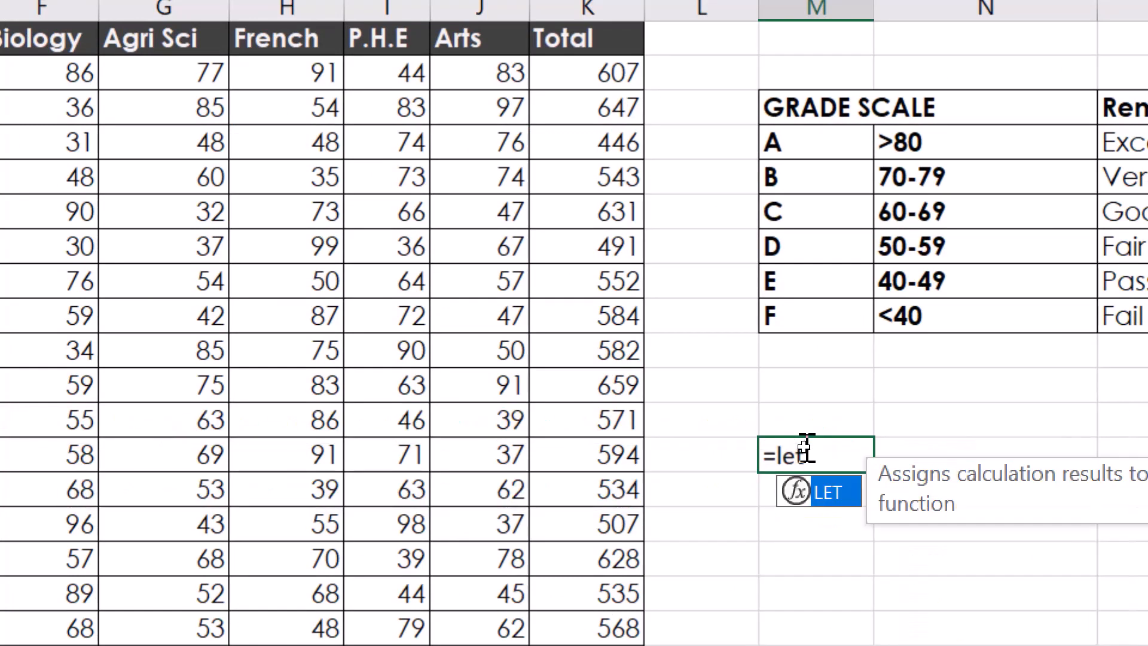
key(Tab)
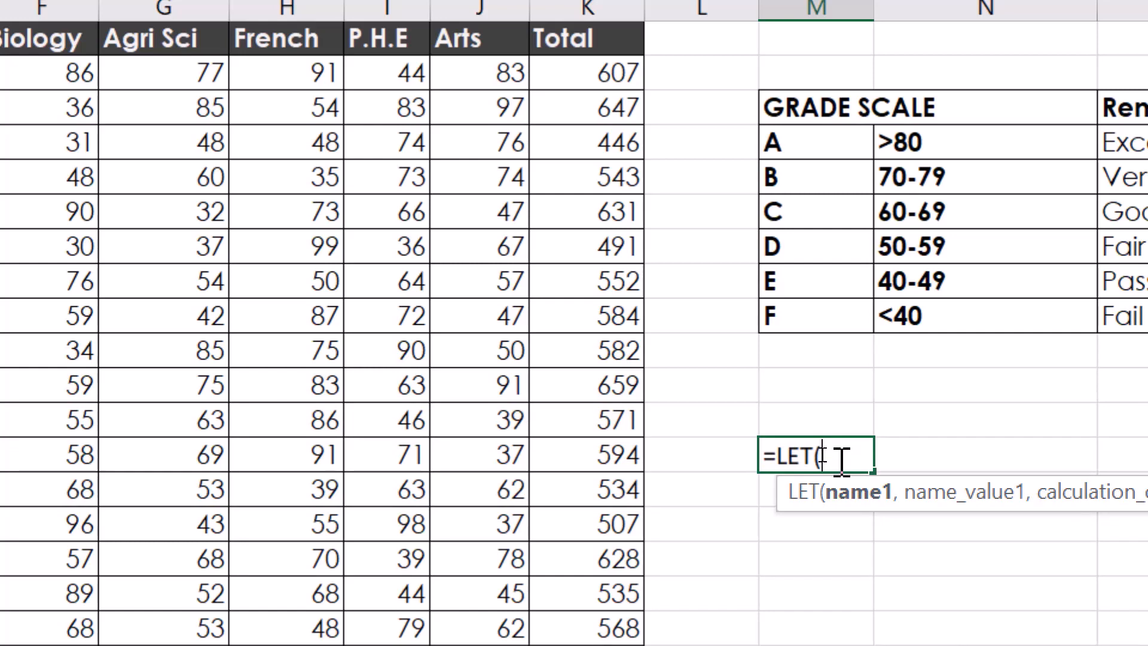
text(a,5,)
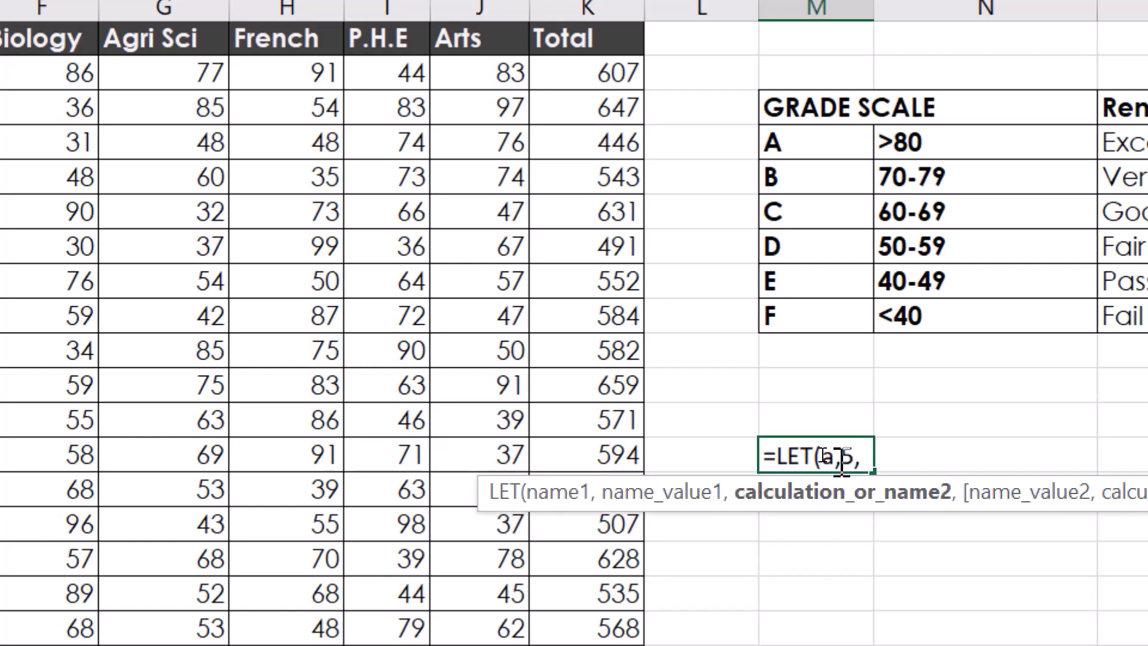
text(b,)
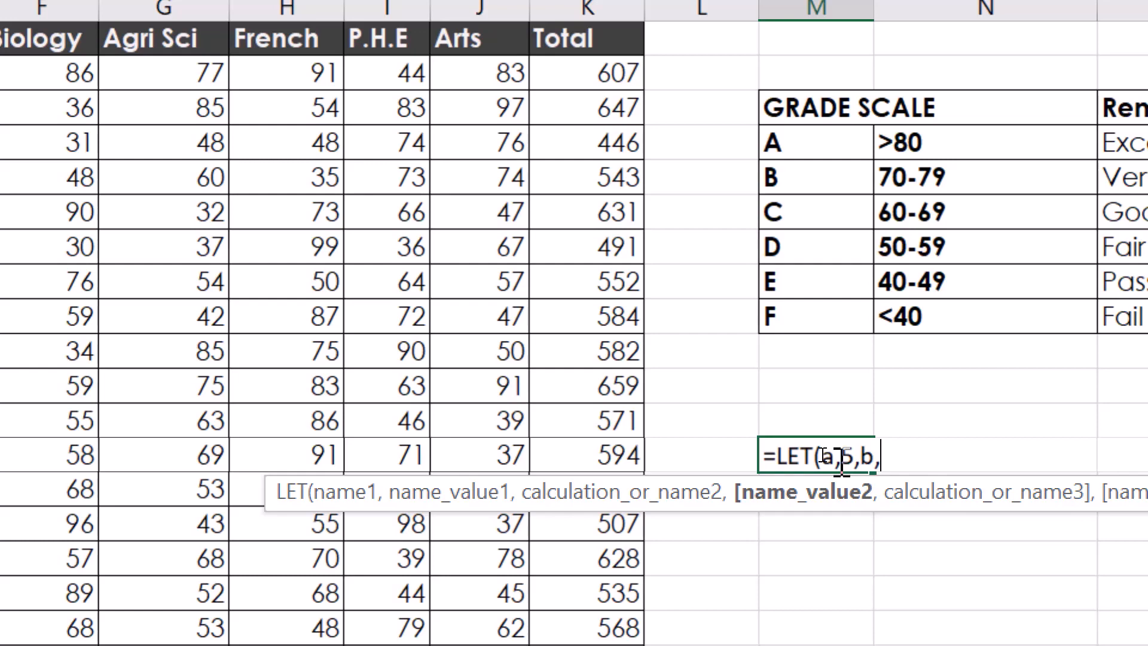
text(4,)
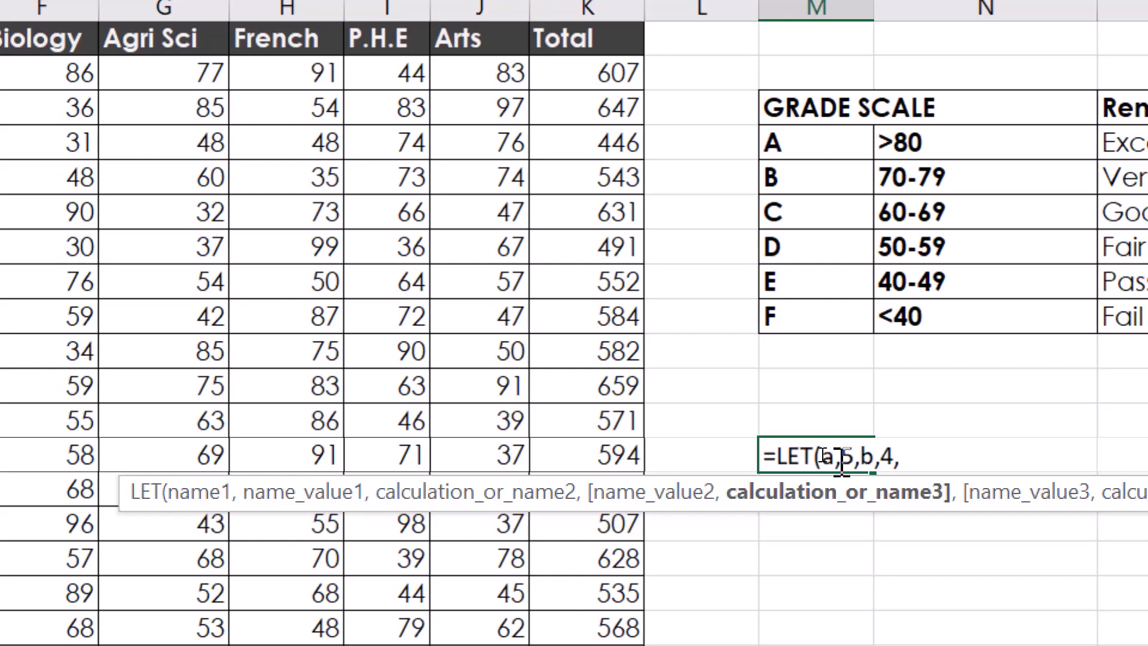
text(5*$)
key(BackSpace)
text(4))
key(Return)
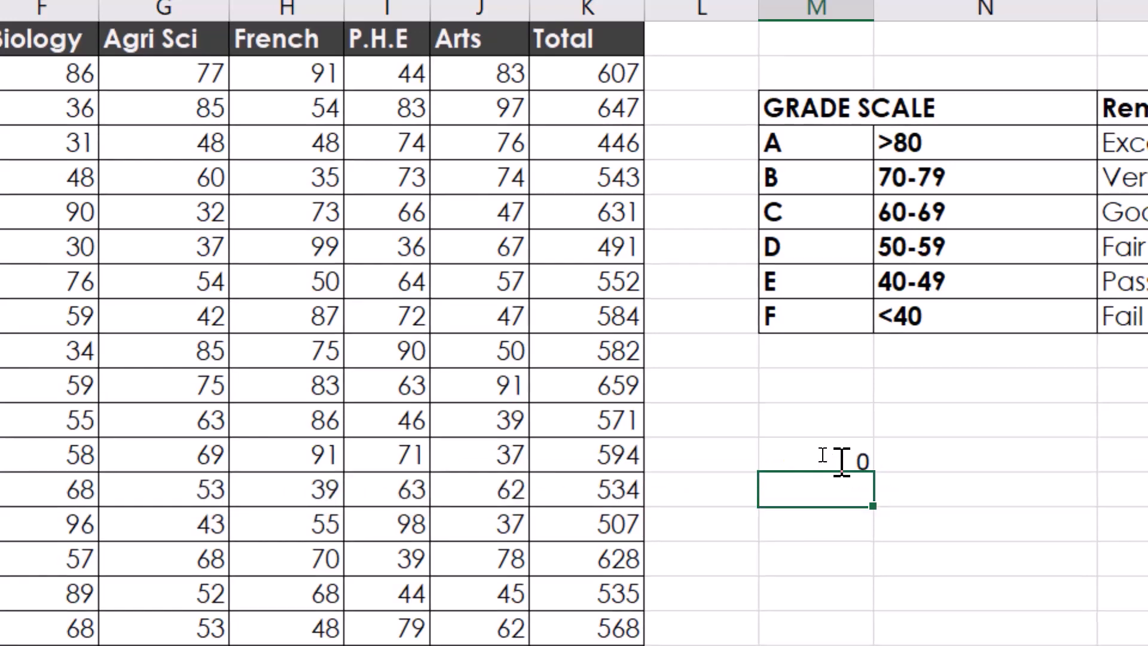
- Examine the name, value and calculation arguments of the LET formula in cell M13
click(812, 455)
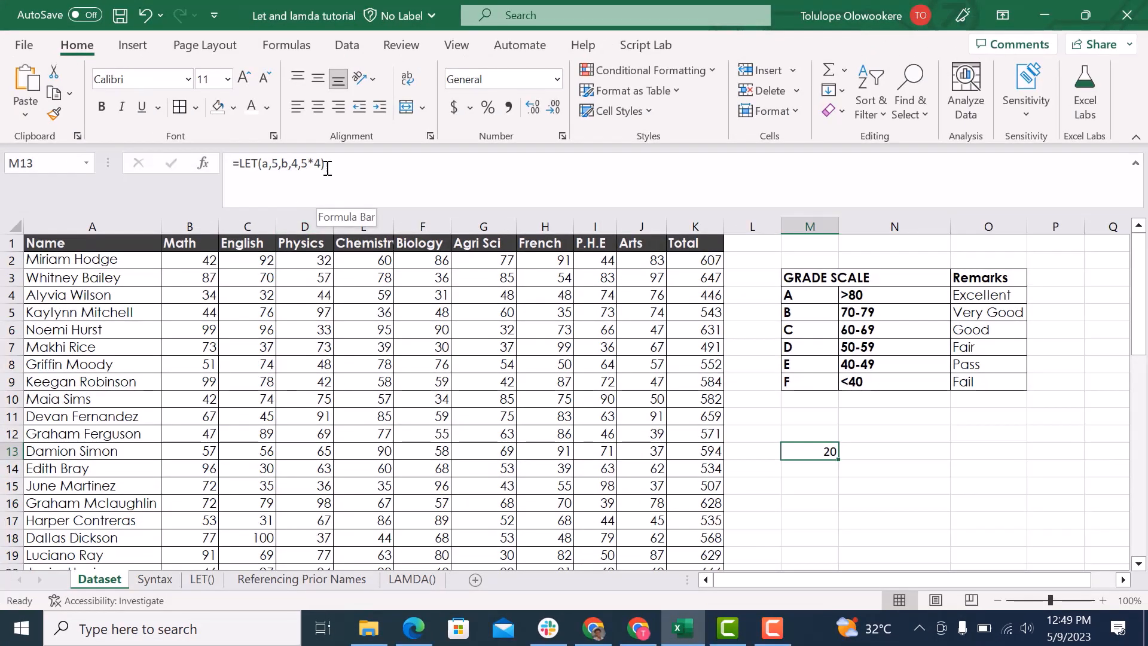
click(328, 168)
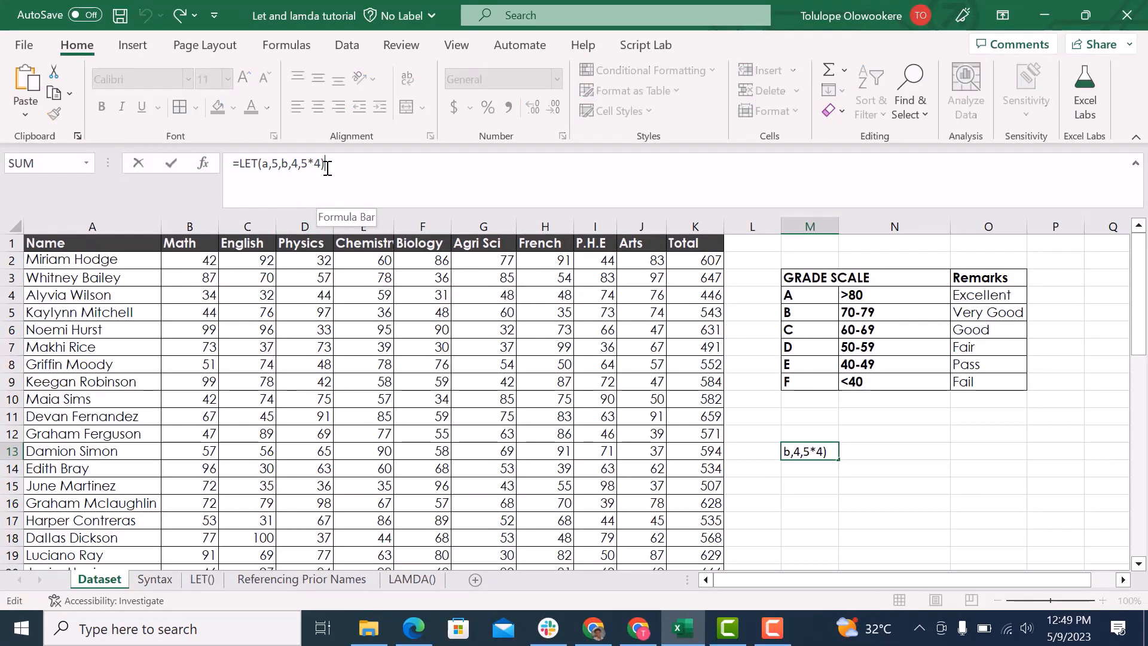
click(272, 168)
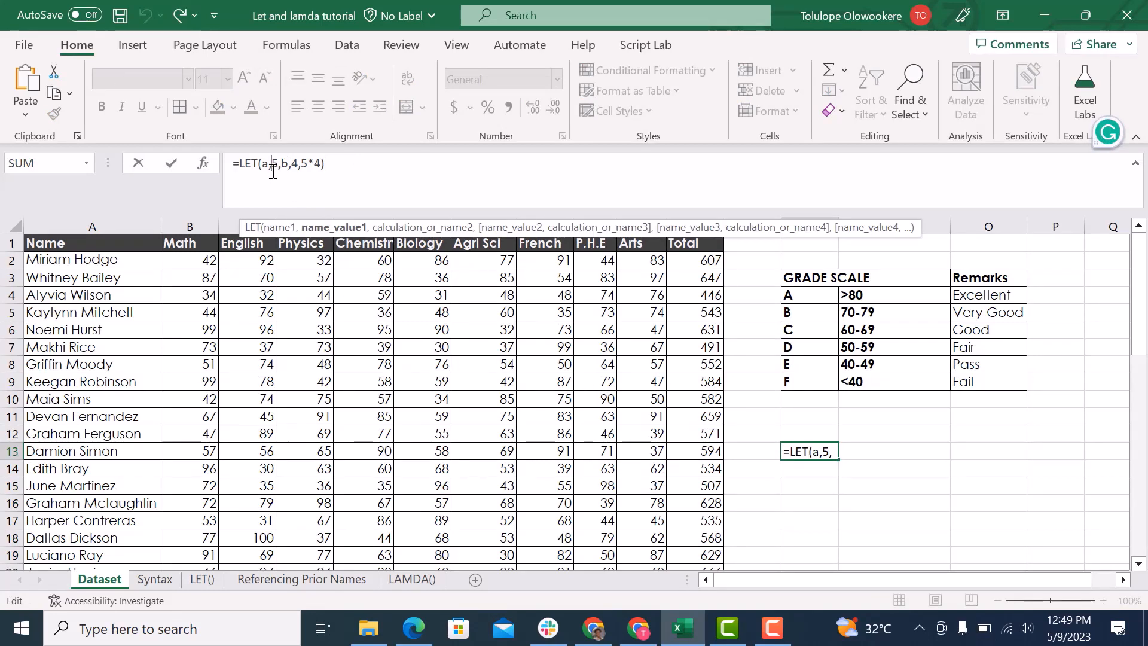
key(Right)
key(Right)
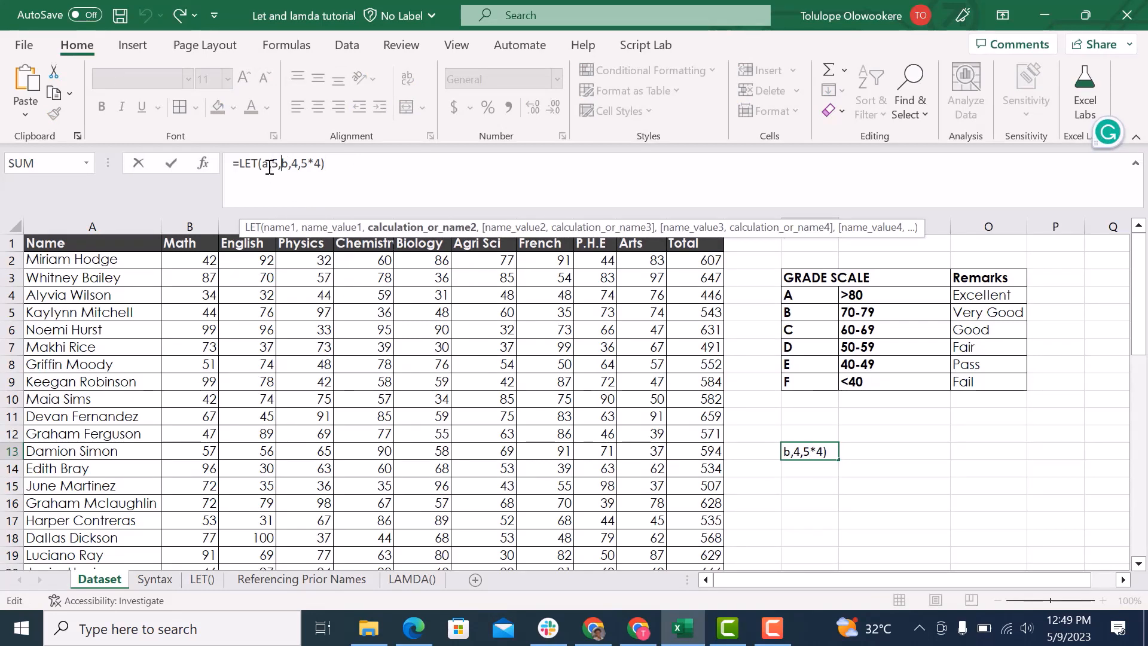
click(333, 166)
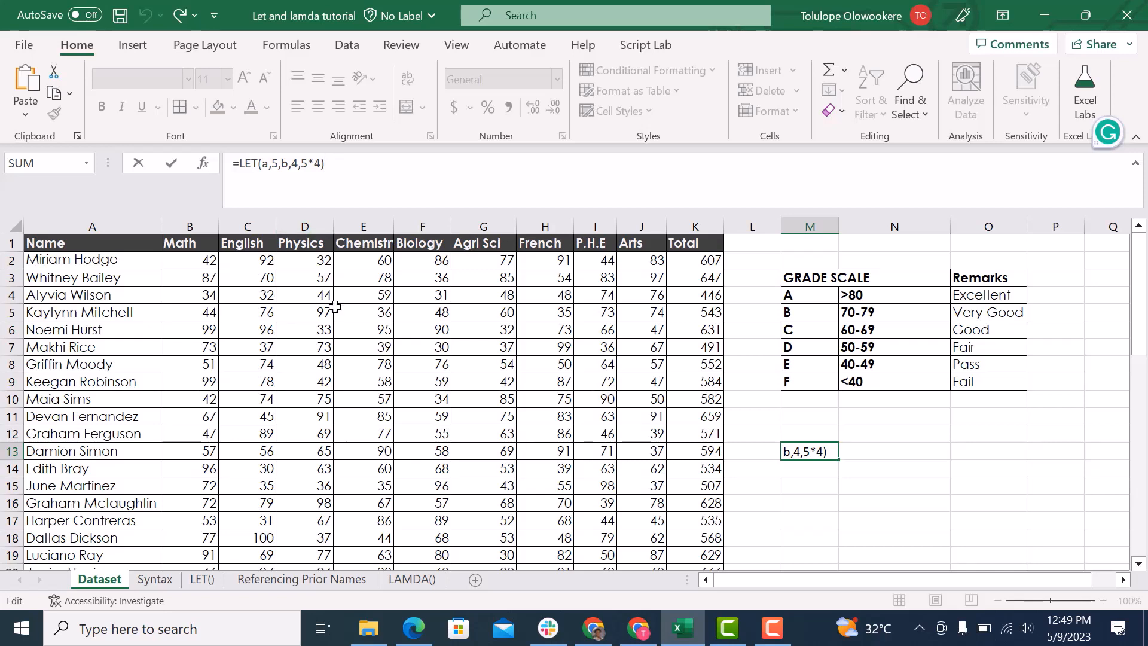
key(Return)
- Examine the Total and GRADE formulas in row 2 of the LET() sheet
click(204, 580)
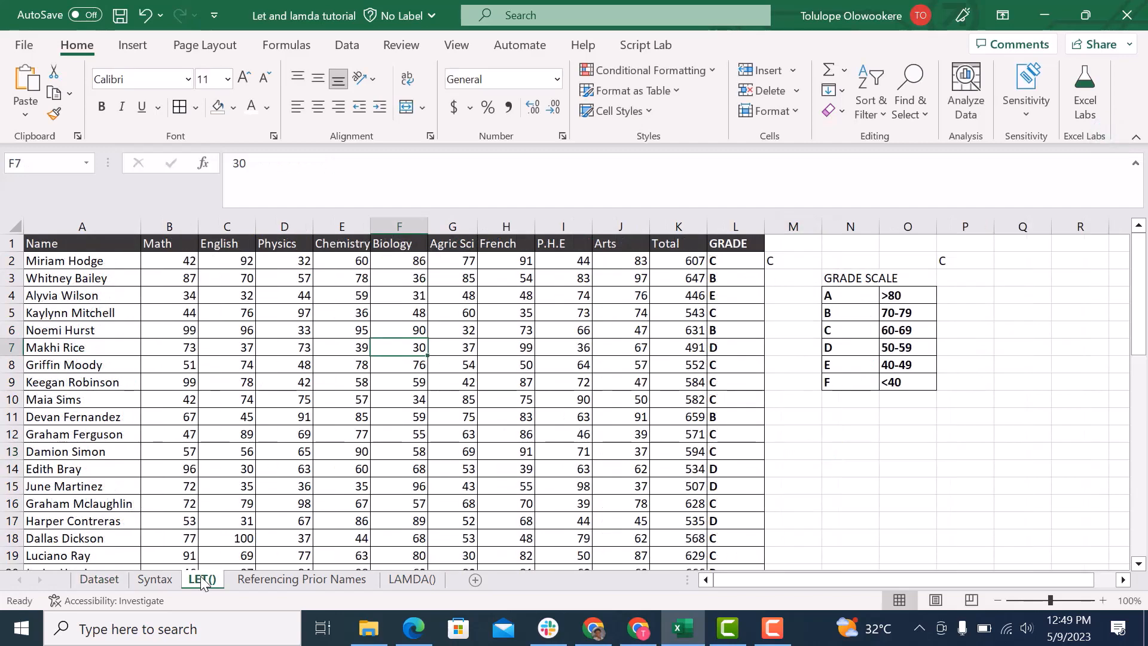
click(282, 377)
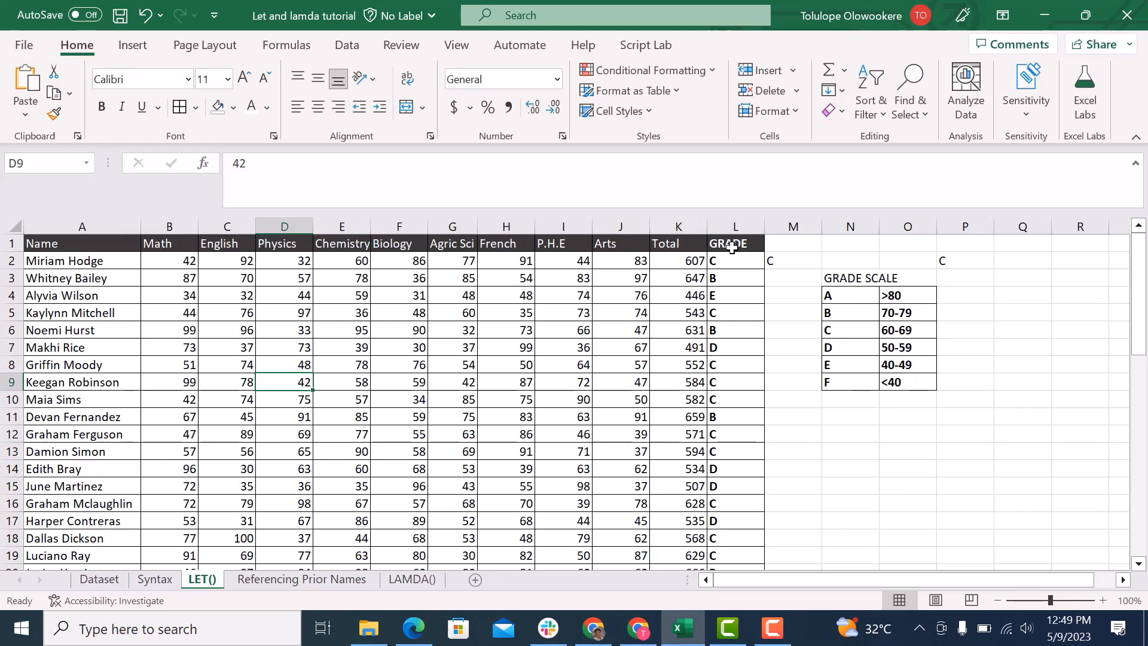
click(619, 267)
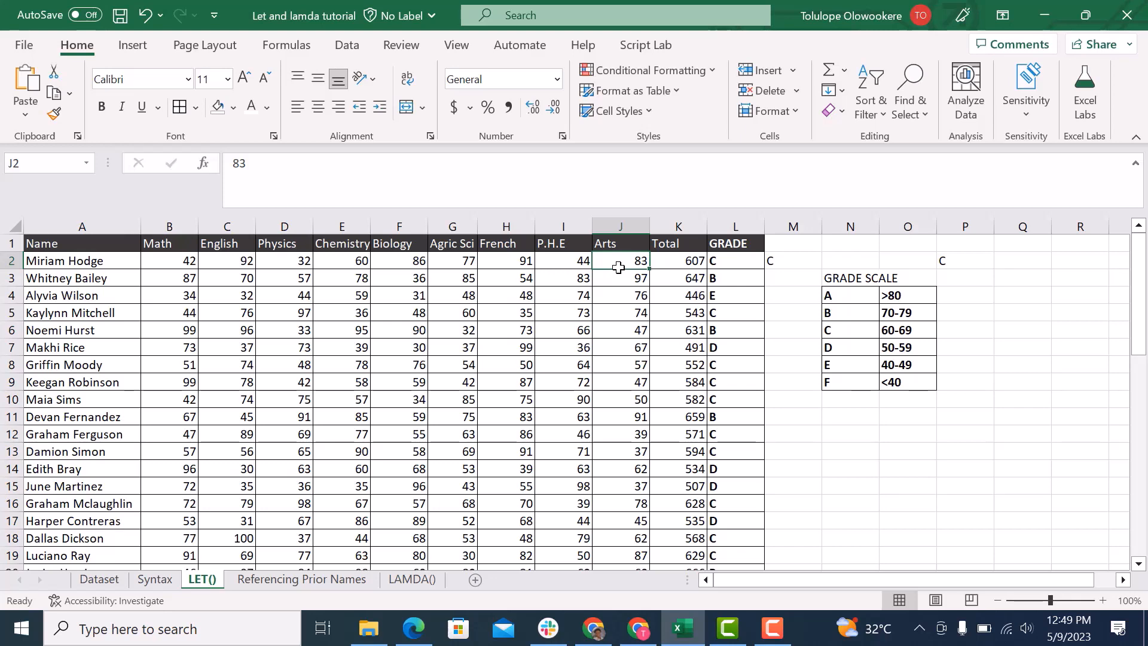
click(681, 263)
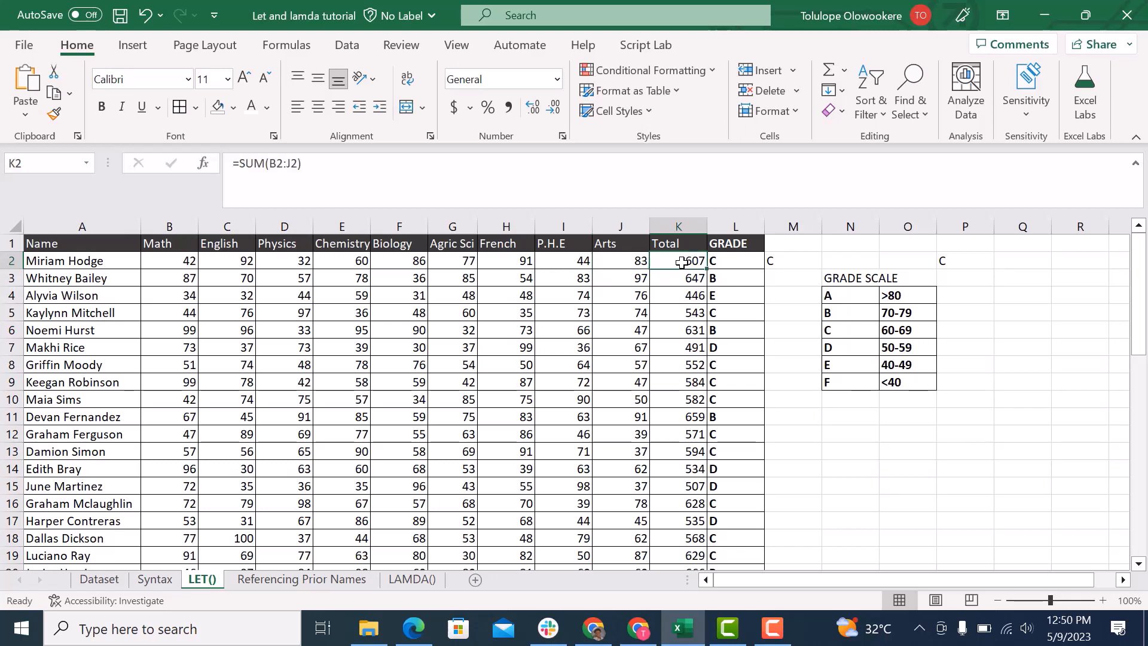
click(743, 261)
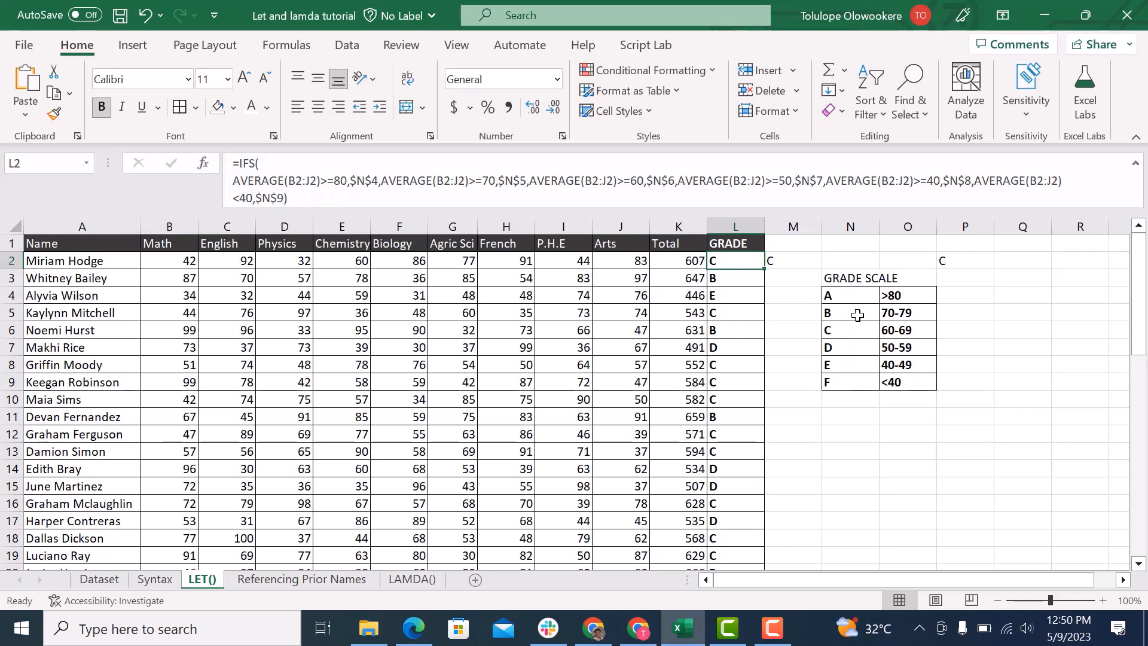
- Clear the existing grades from the GRADE column, cells L2 to L51
key(Delete)
key(ctrl+shift+Down)
key(ctrl+shift+Down)
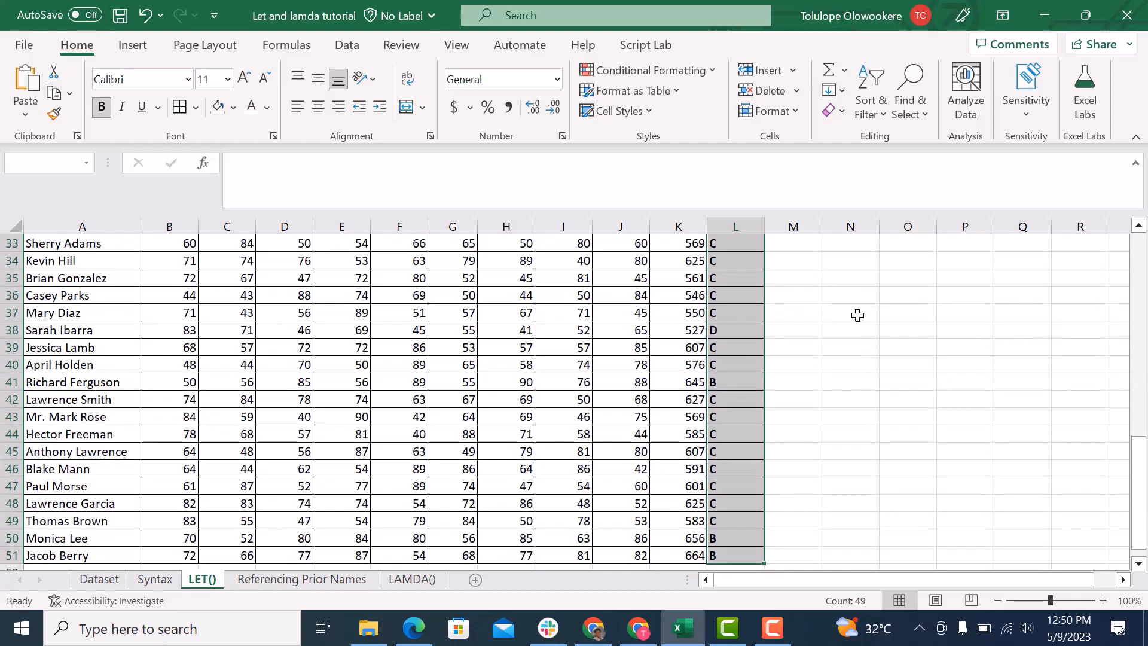
key(Delete)
- Start an IFS formula in cell L2 whose first test begins with AVERAGE(B2:J2)
click(746, 261)
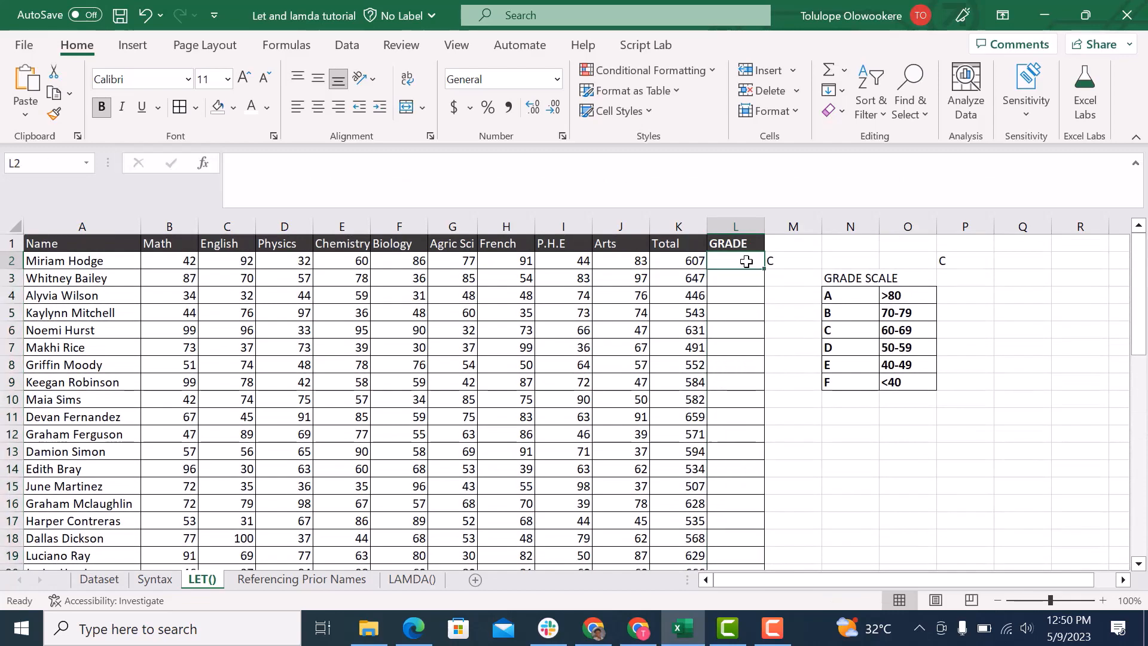
text(=)
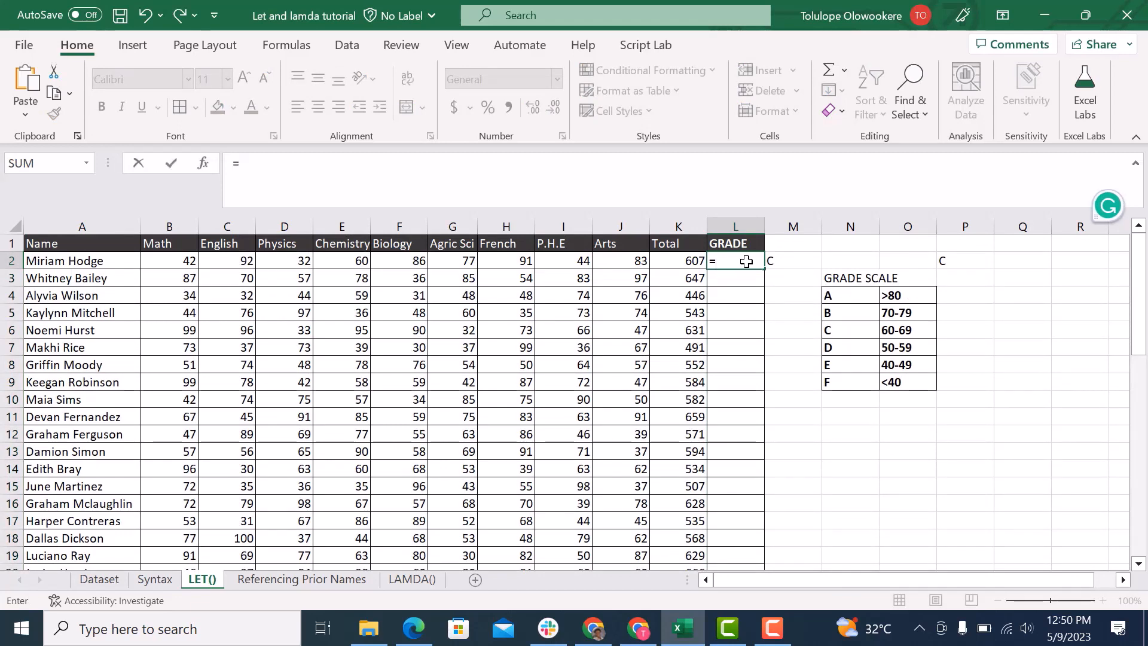
text(IFS()
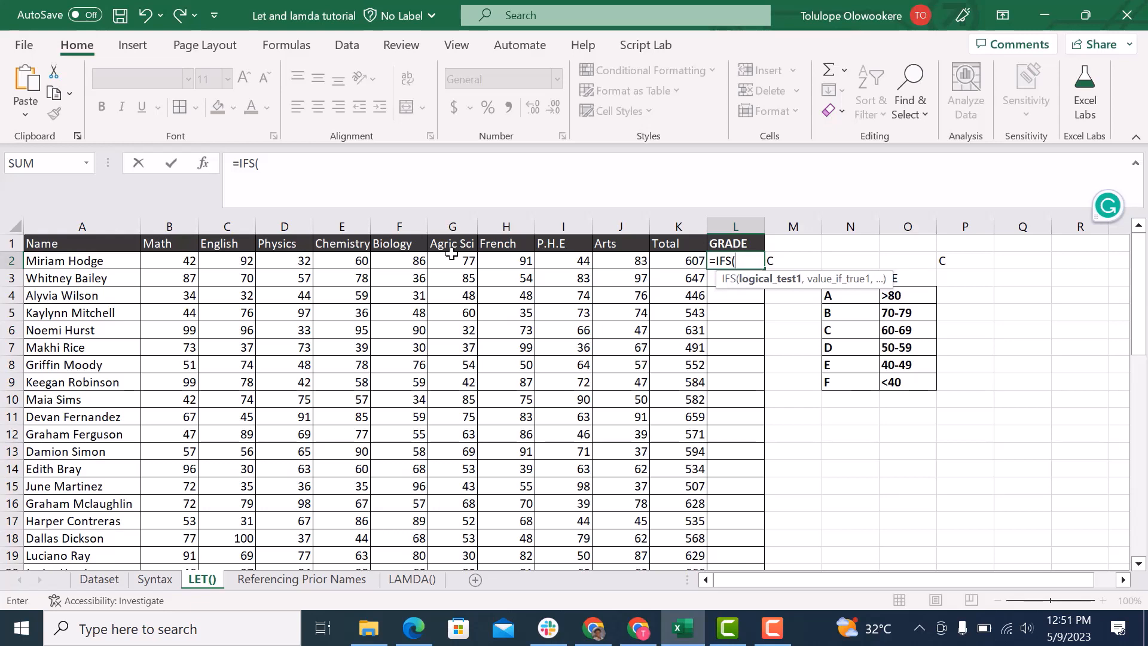
text(a)
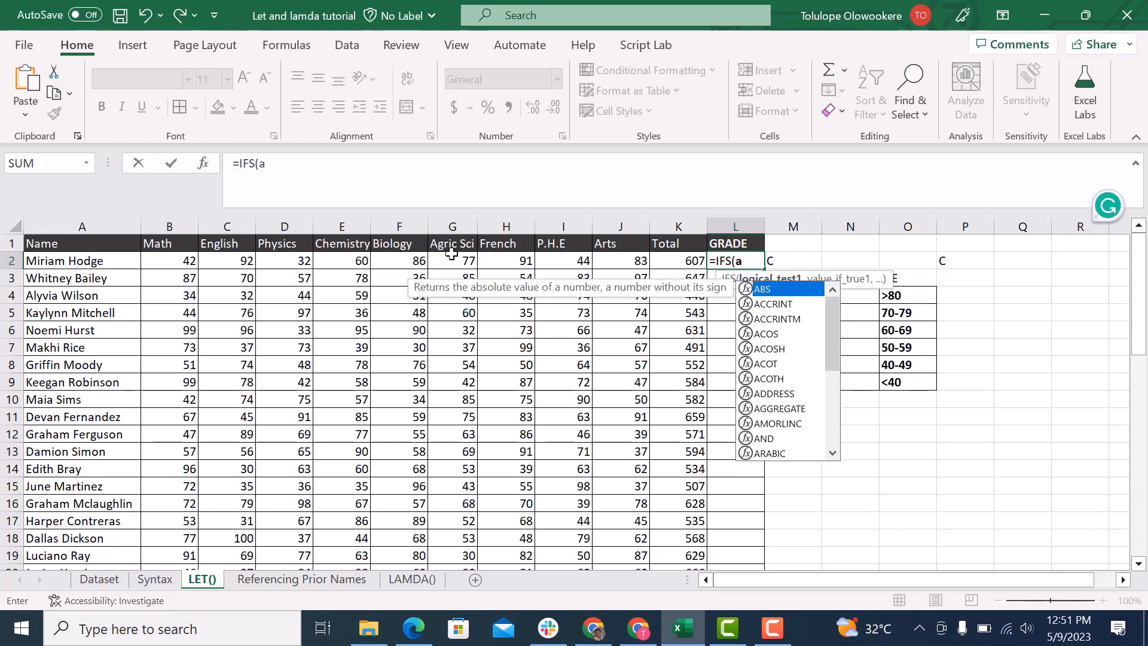
text(VER)
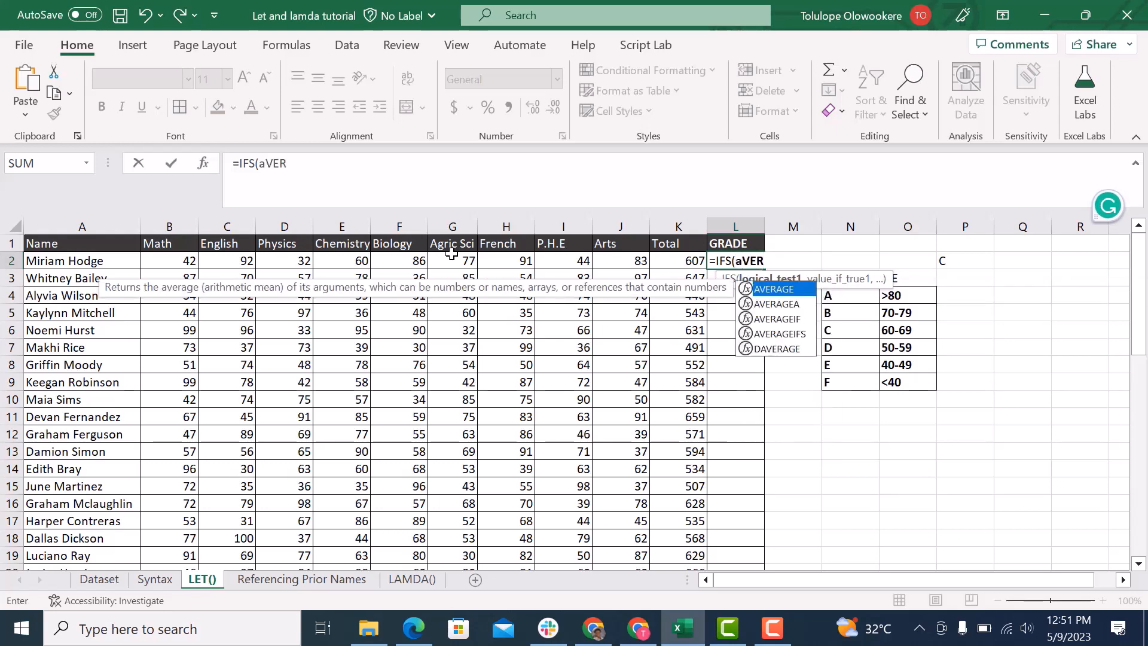
key(Tab)
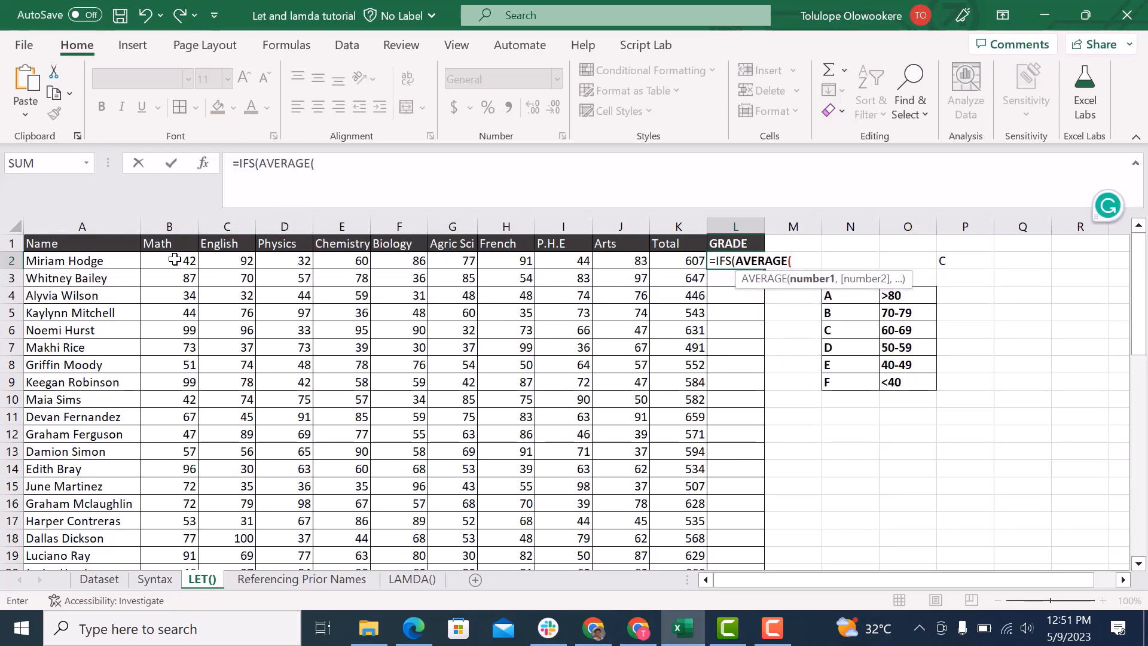
drag(170, 260, 643, 261)
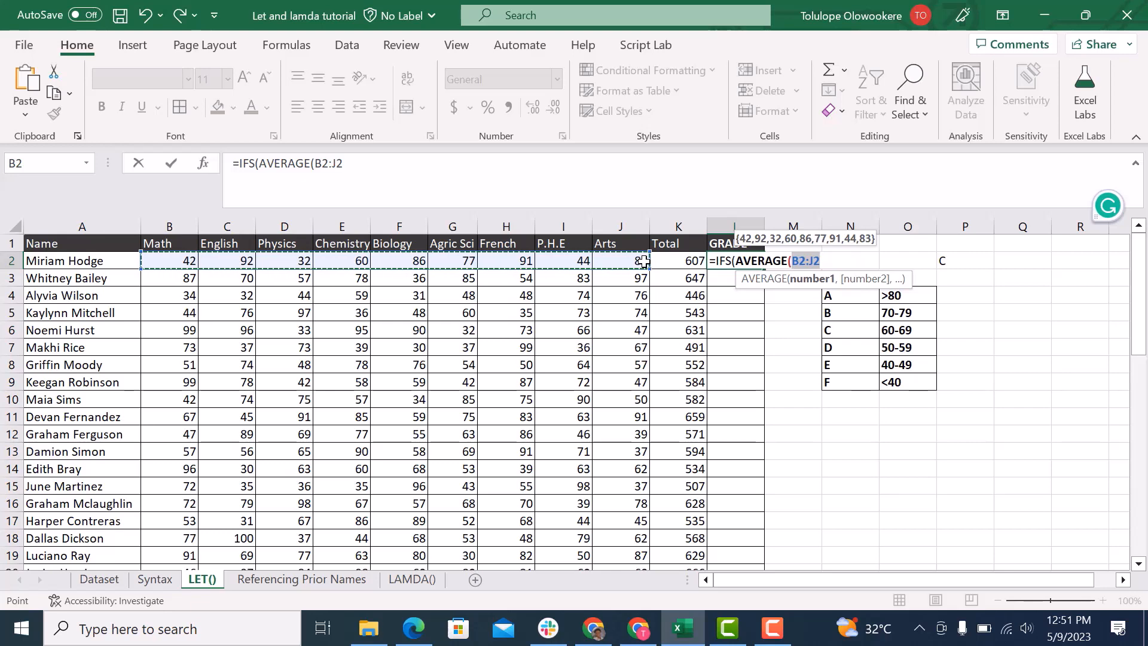
text(,)
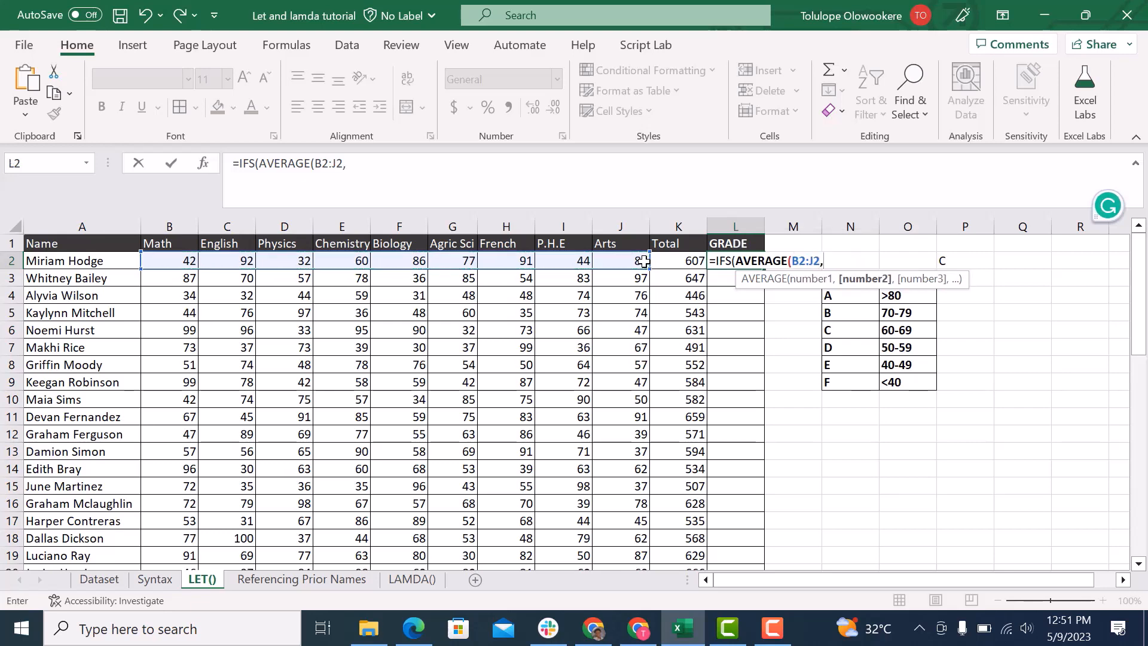
key(BackSpace)
text())
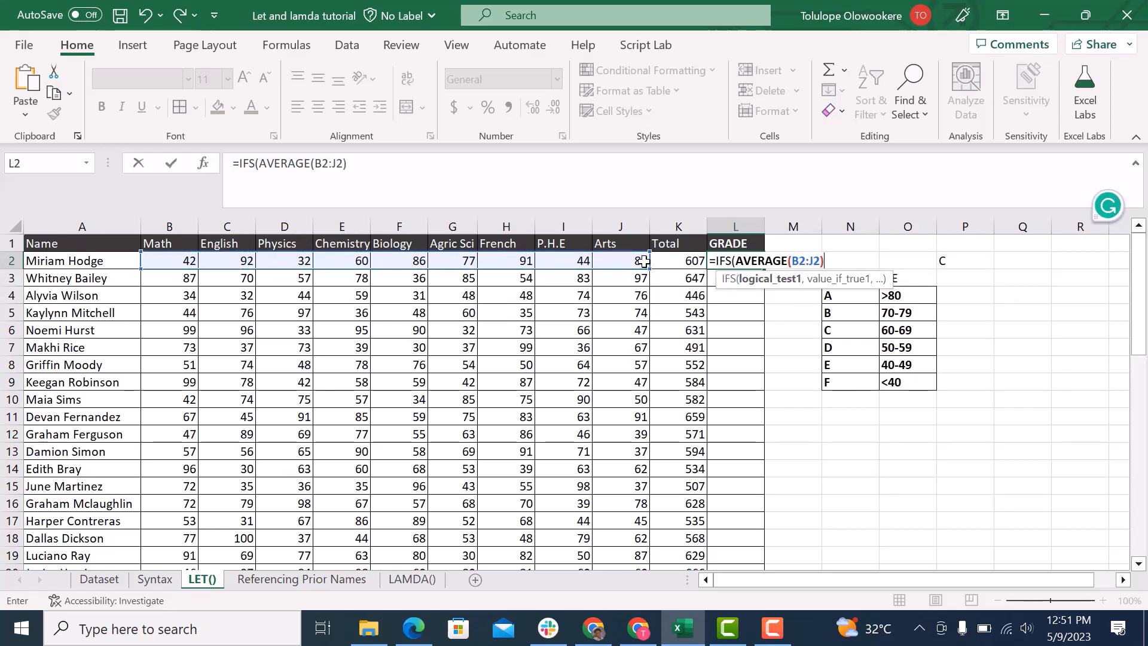
- Complete the first IFS condition as >80, returning the A grade by absolute reference $N$4, followed by a comma for the second test
text(,)
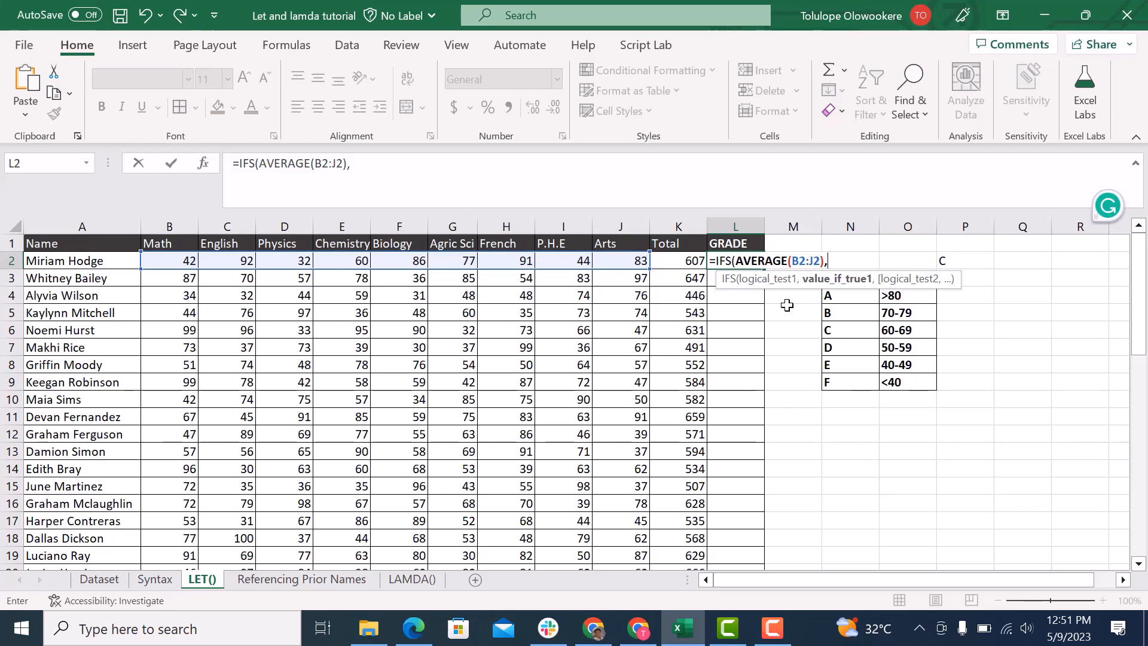
key(BackSpace)
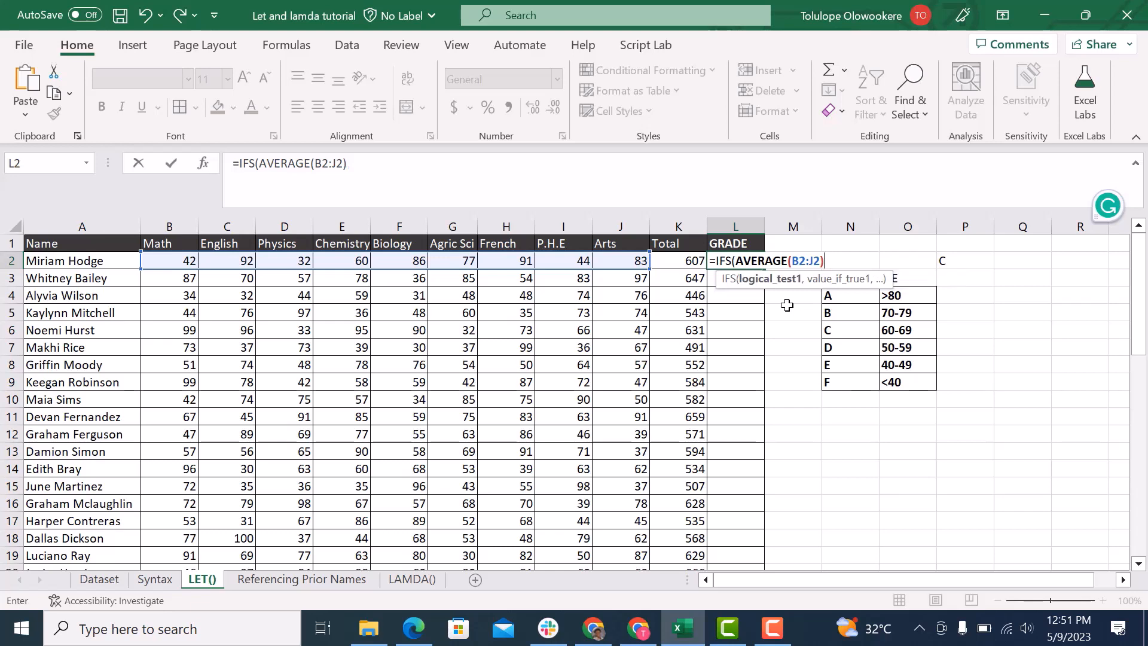
text(>80,)
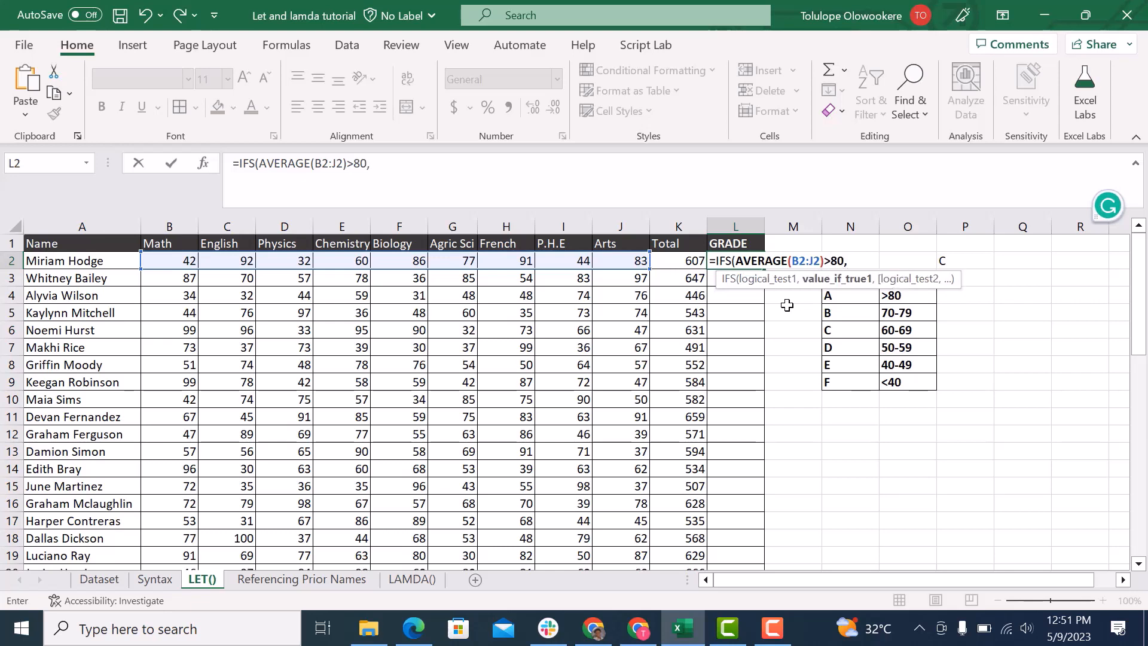
click(848, 302)
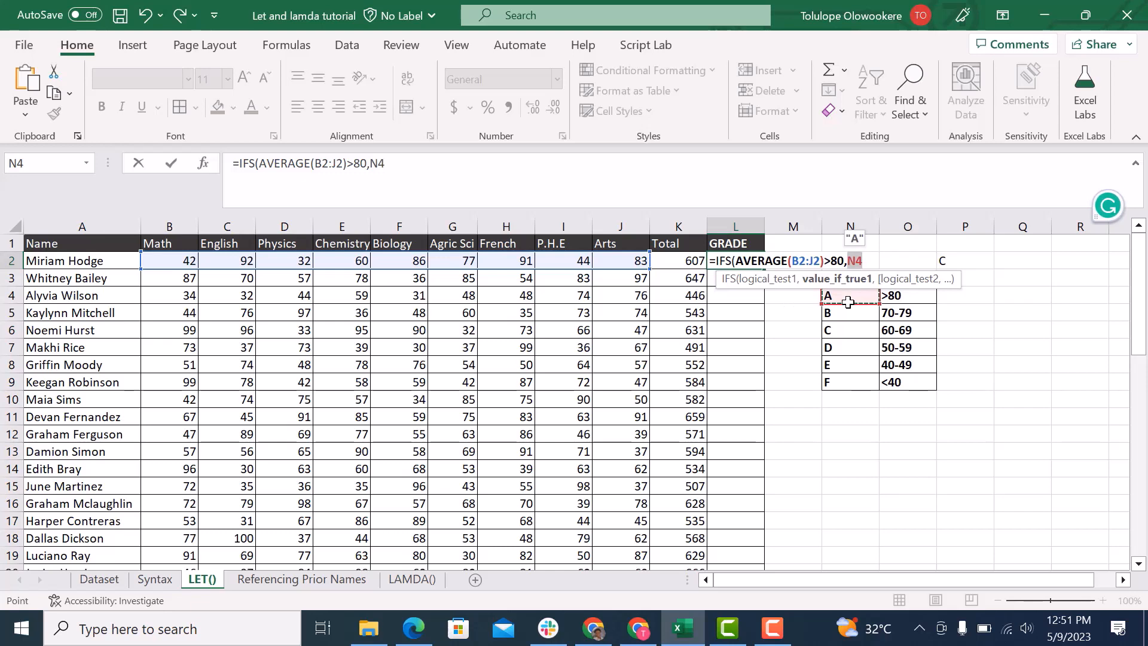
key(F4)
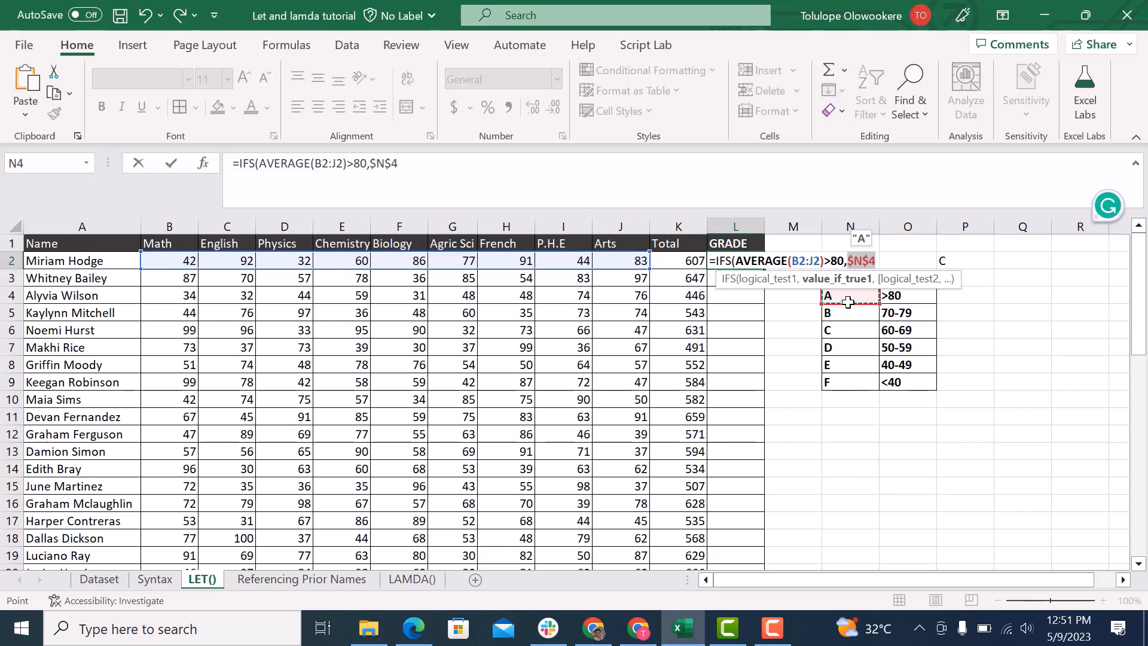
text(,)
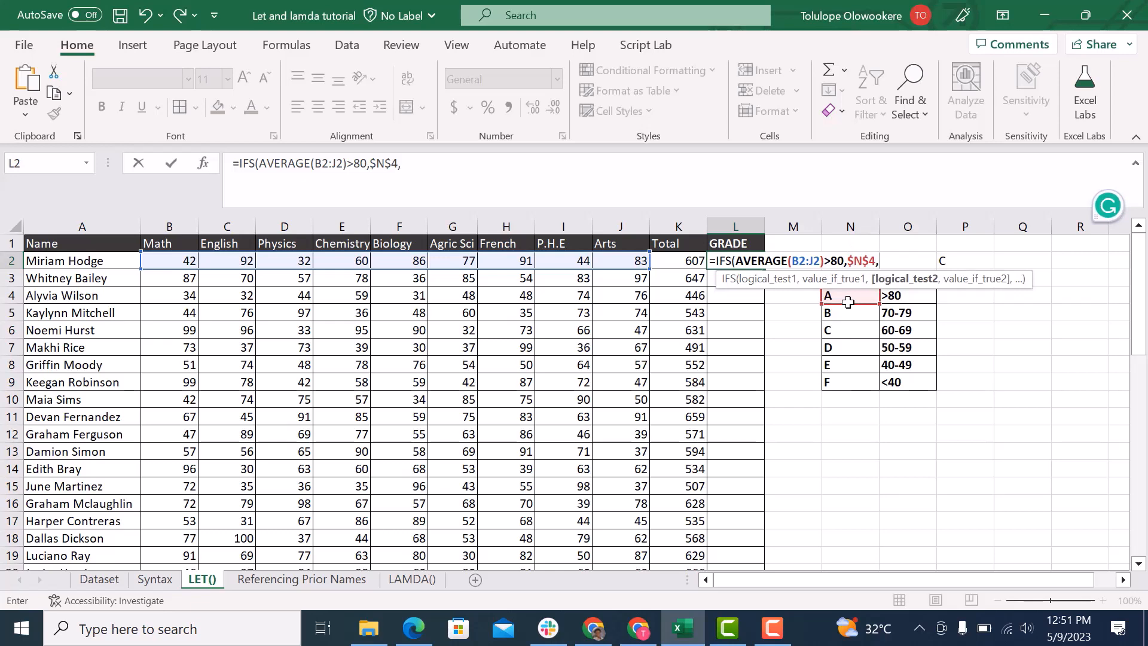
text(,)
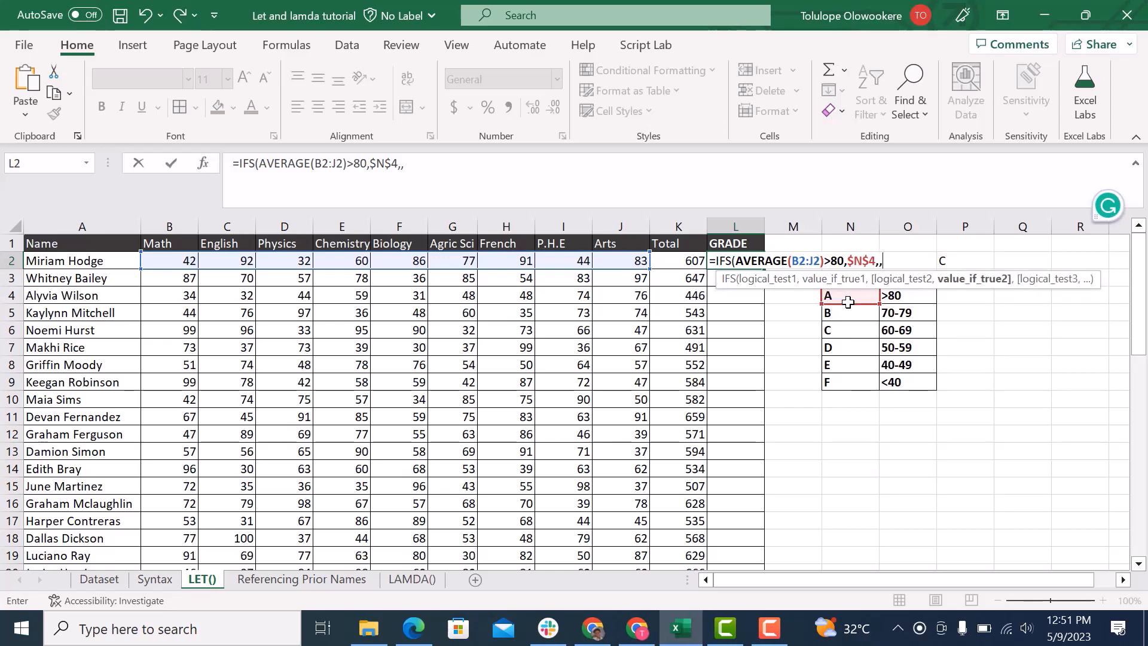
key(BackSpace)
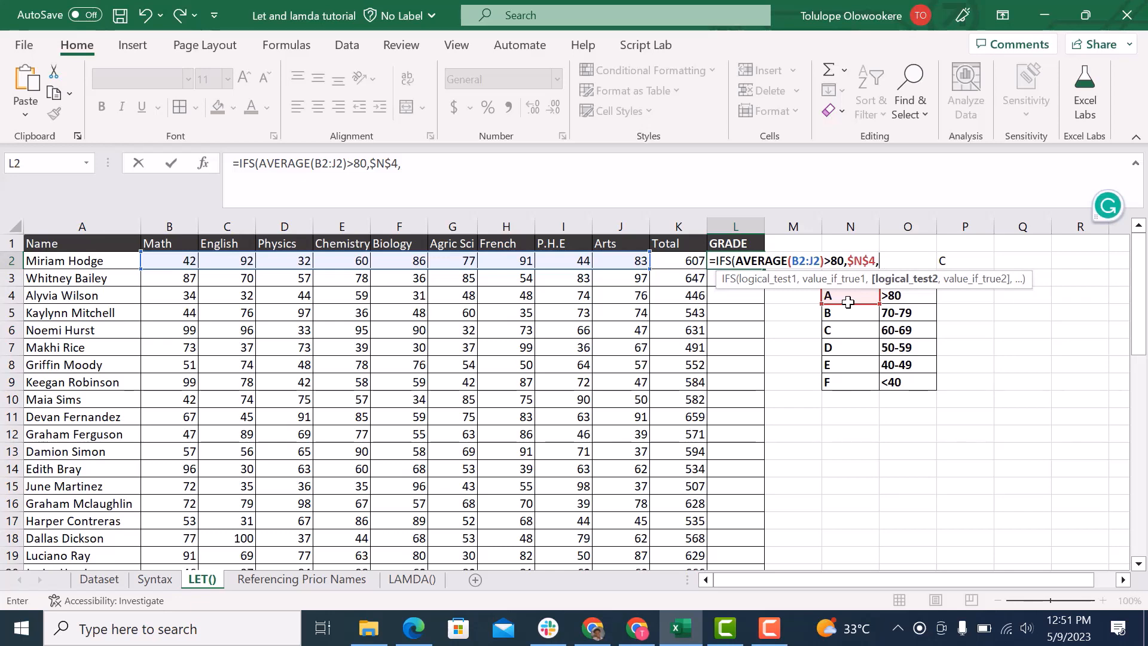
text(AV)
key(BackSpace)
key(BackSpace)
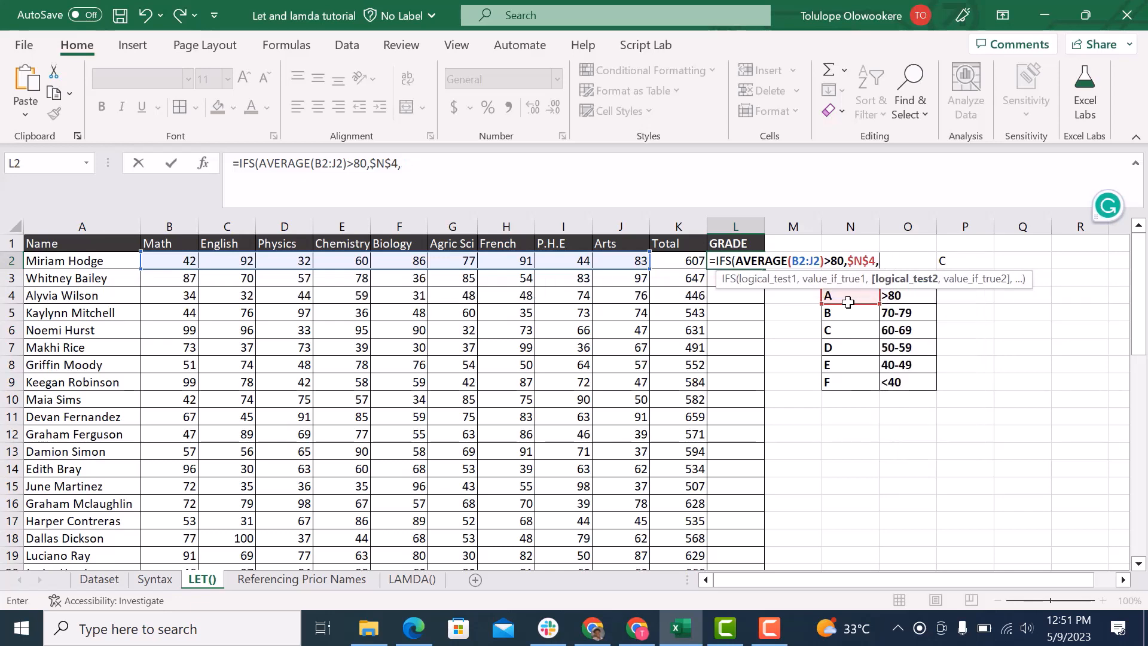
- Copy AVERAGE(B2:J2) from the first test into the second IFS test and add the condition >70, followed by a comma
click(357, 164)
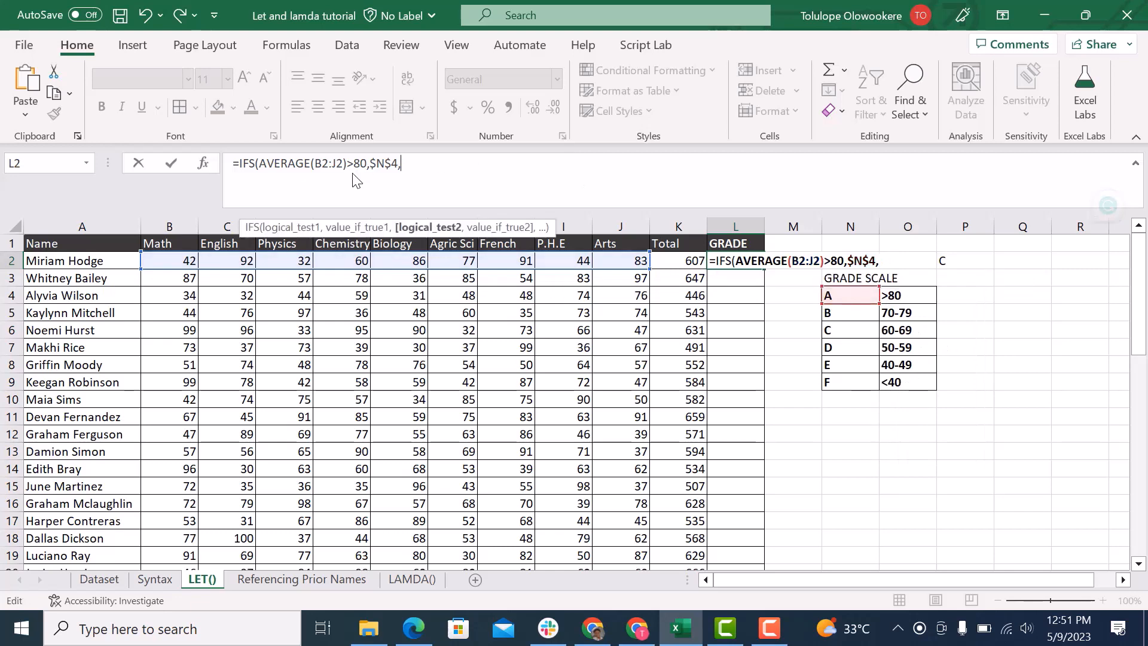
drag(347, 164, 259, 163)
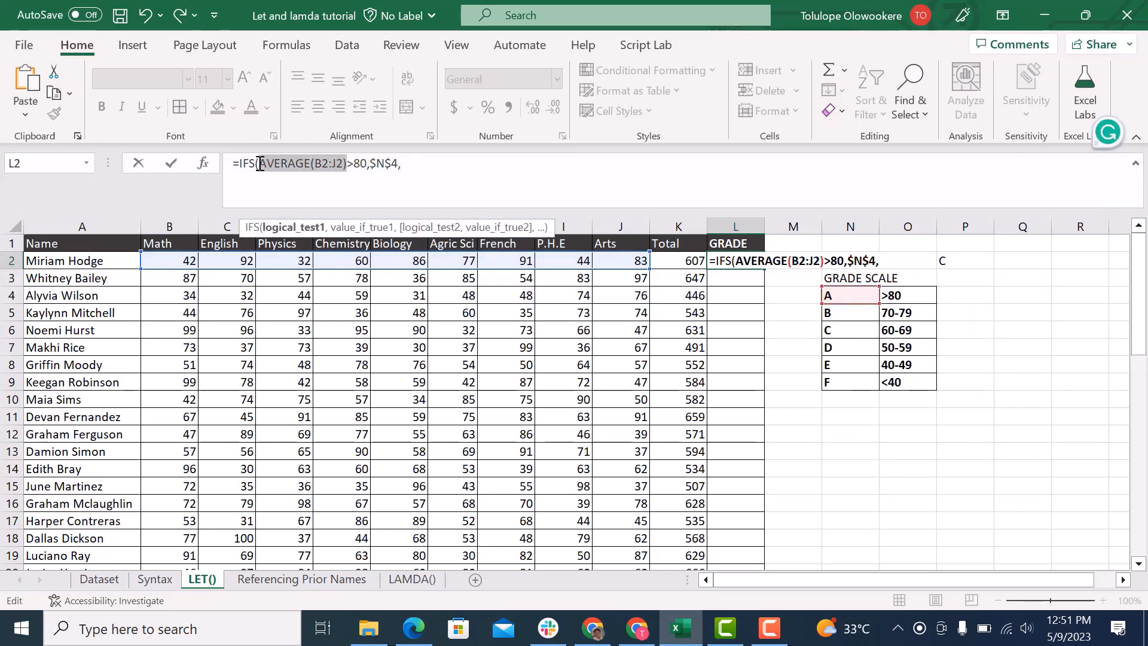
key(ctrl+c)
click(412, 163)
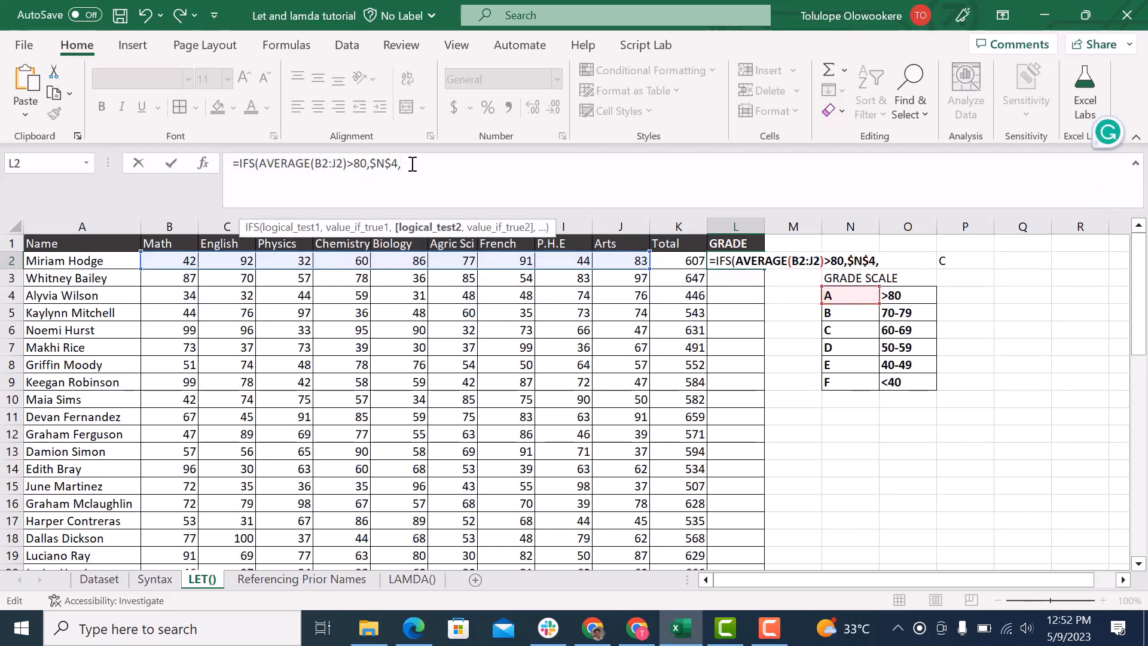
key(ctrl+v)
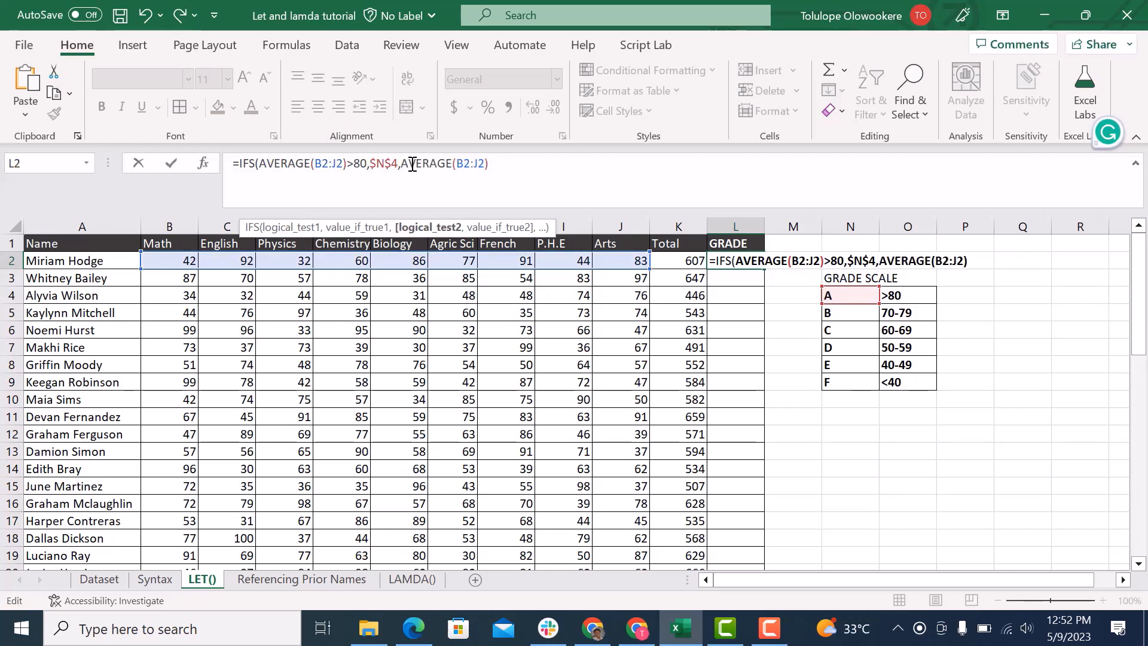
text(>70,)
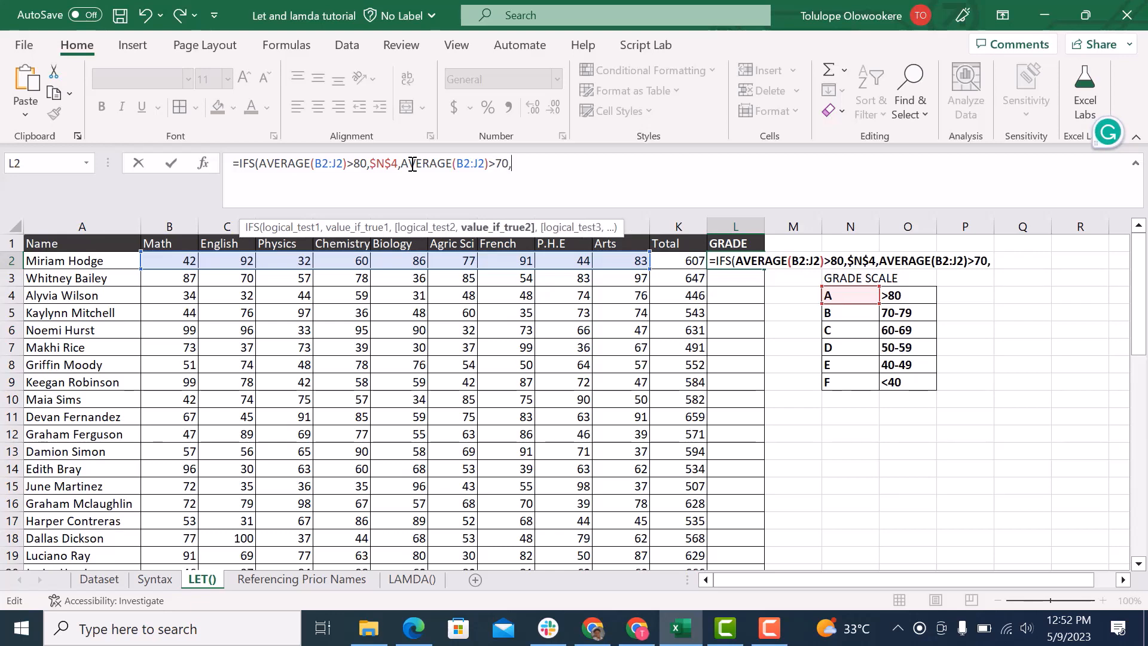
- Return the B grade by absolute reference $N$5 for the second test, change its condition to >=70, and add a comma for the third test
click(853, 306)
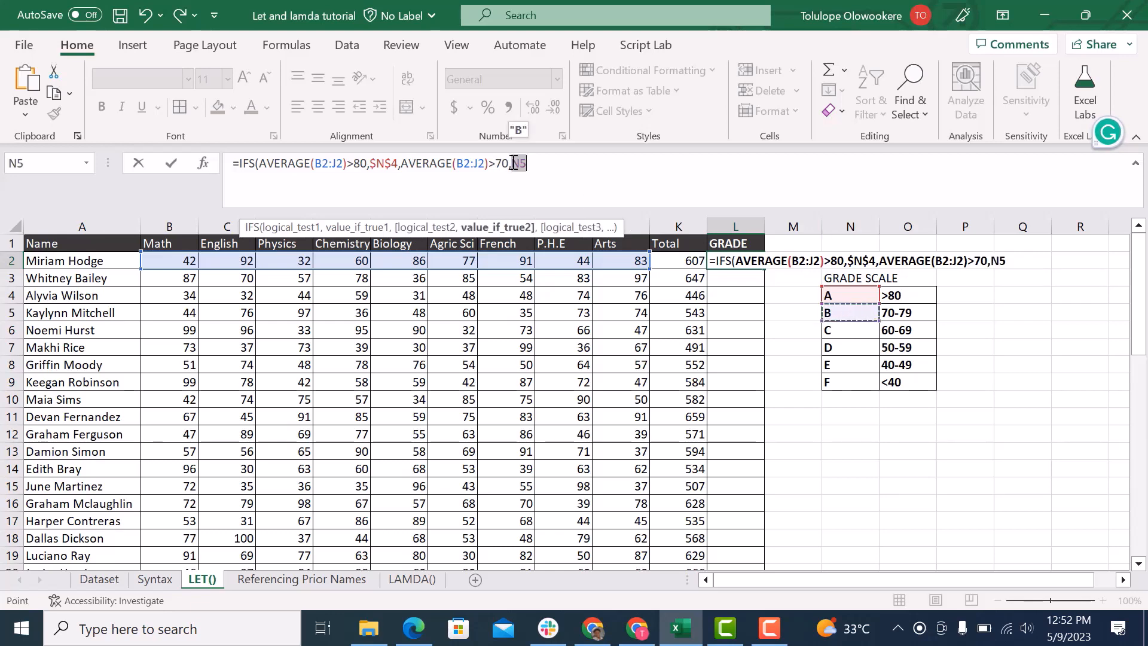
key(F4)
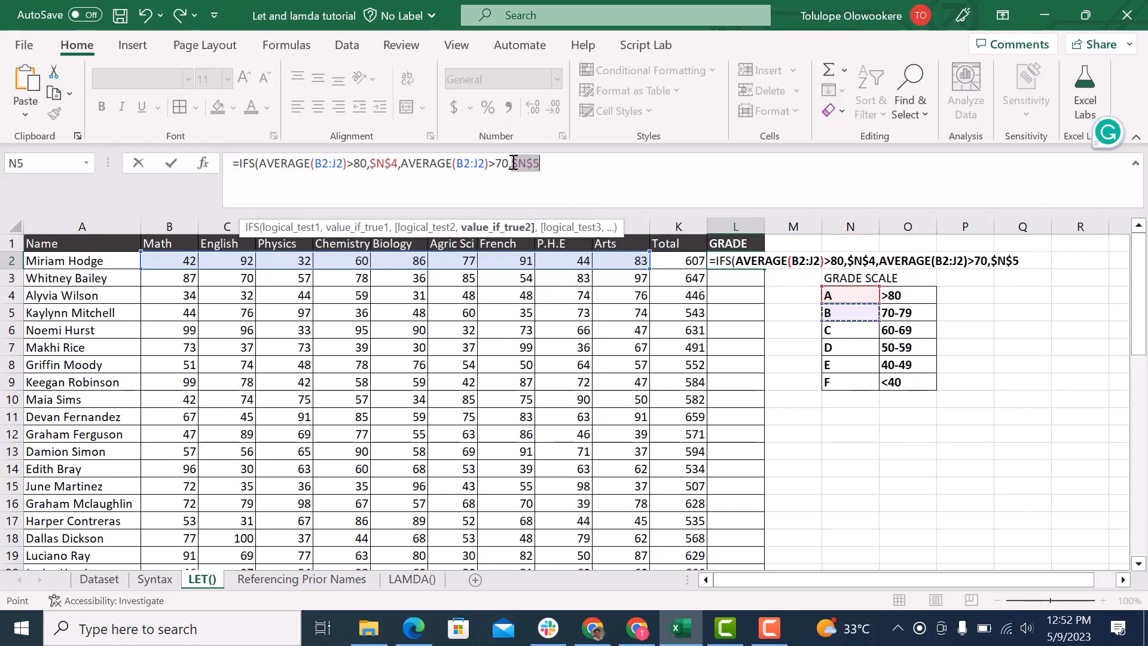
click(495, 163)
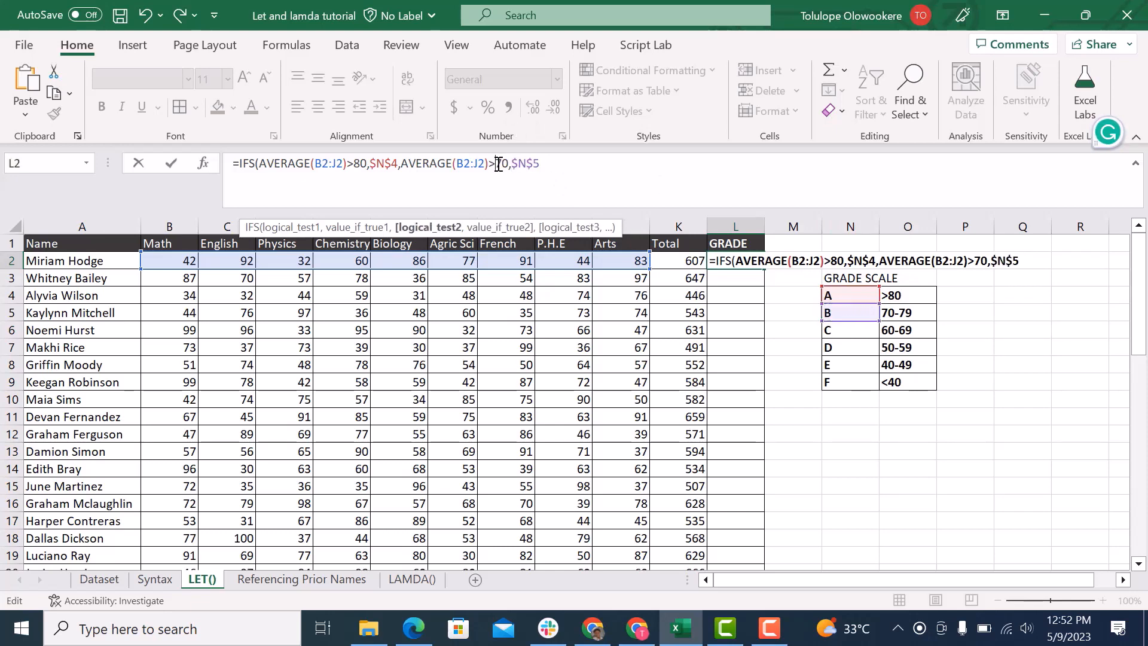
text(=)
click(560, 170)
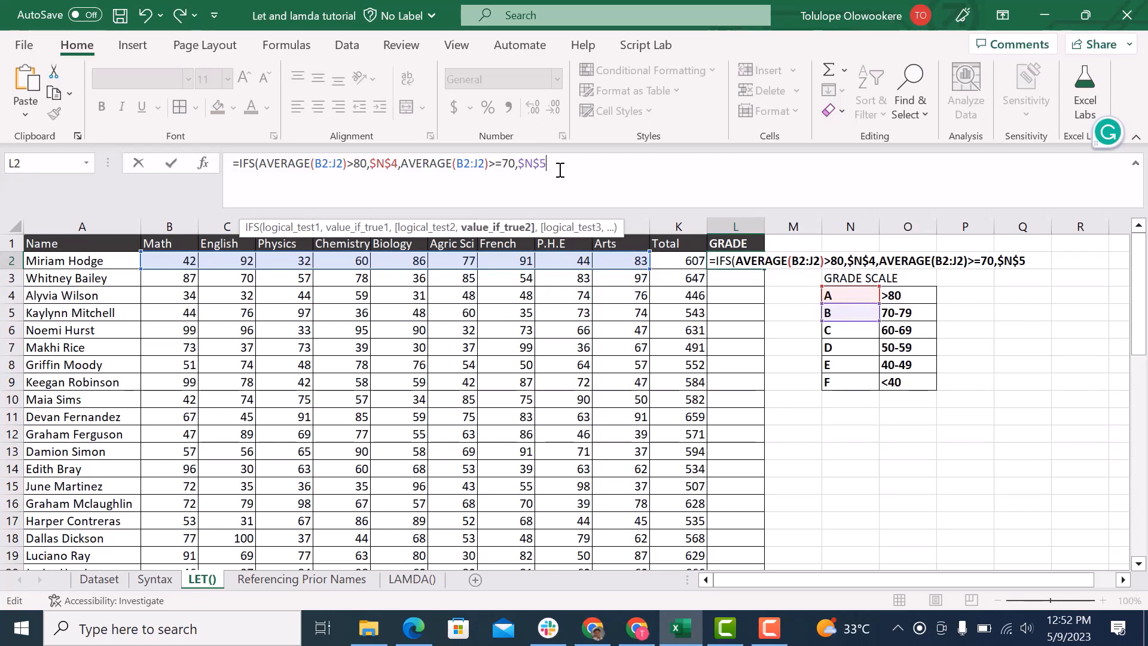
text(,)
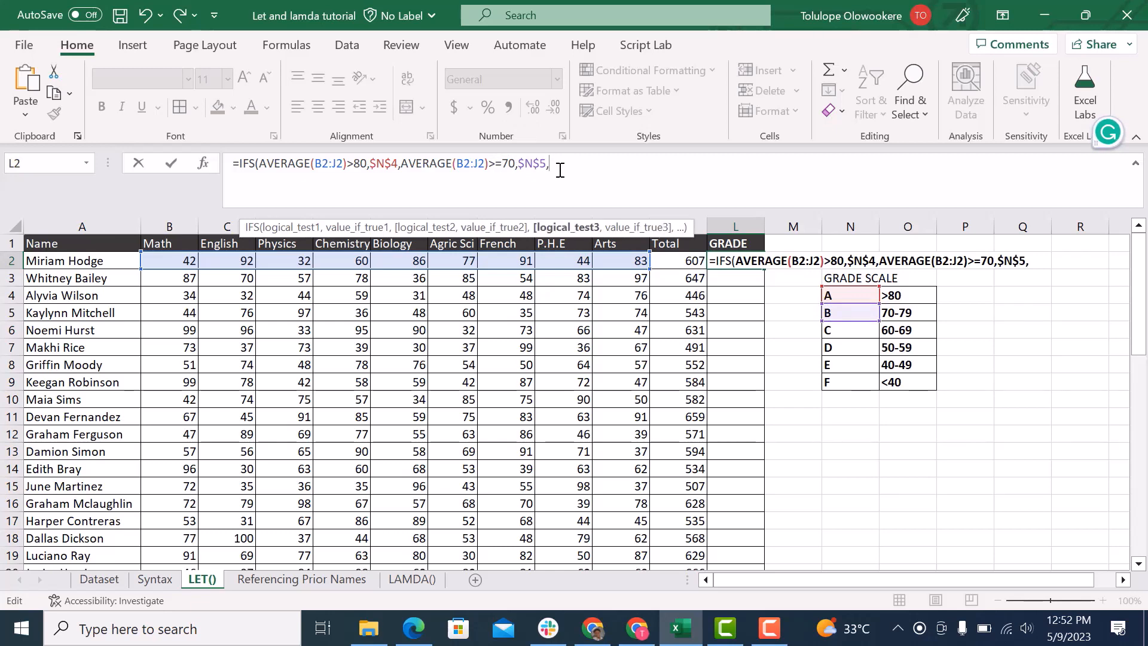
- Add the third IFS condition AVERAGE(B2:J2)>=60, returning the C grade by absolute reference $N$6, followed by a comma
key(ctrl+v)
text(>)
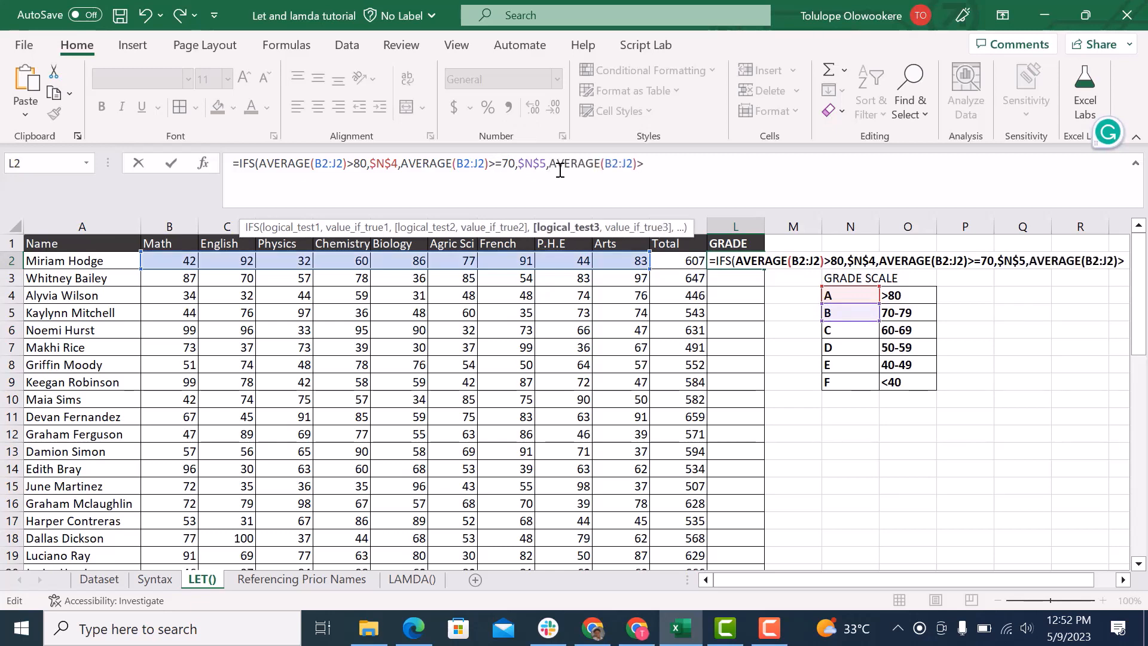
text(=)
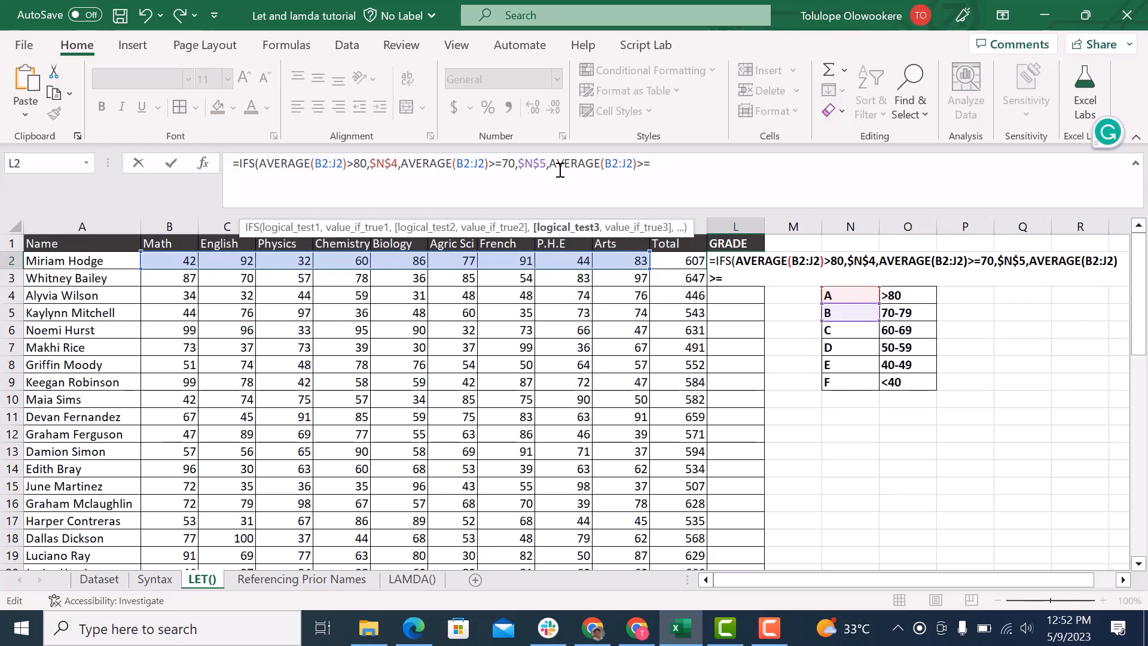
text(60,)
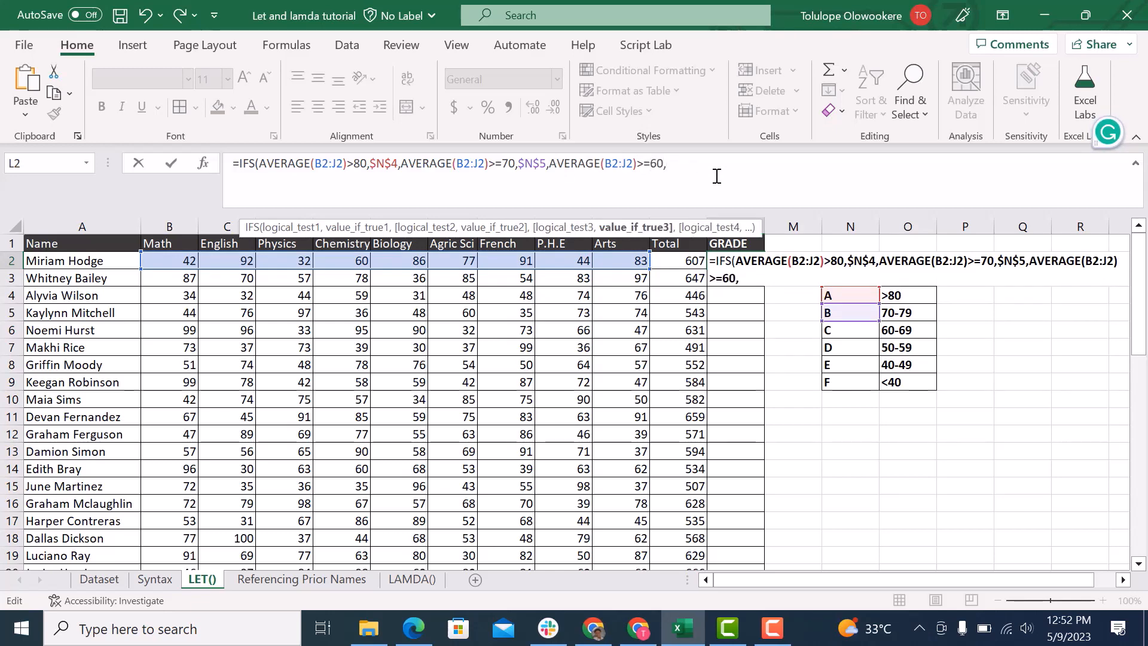
click(866, 336)
text(,)
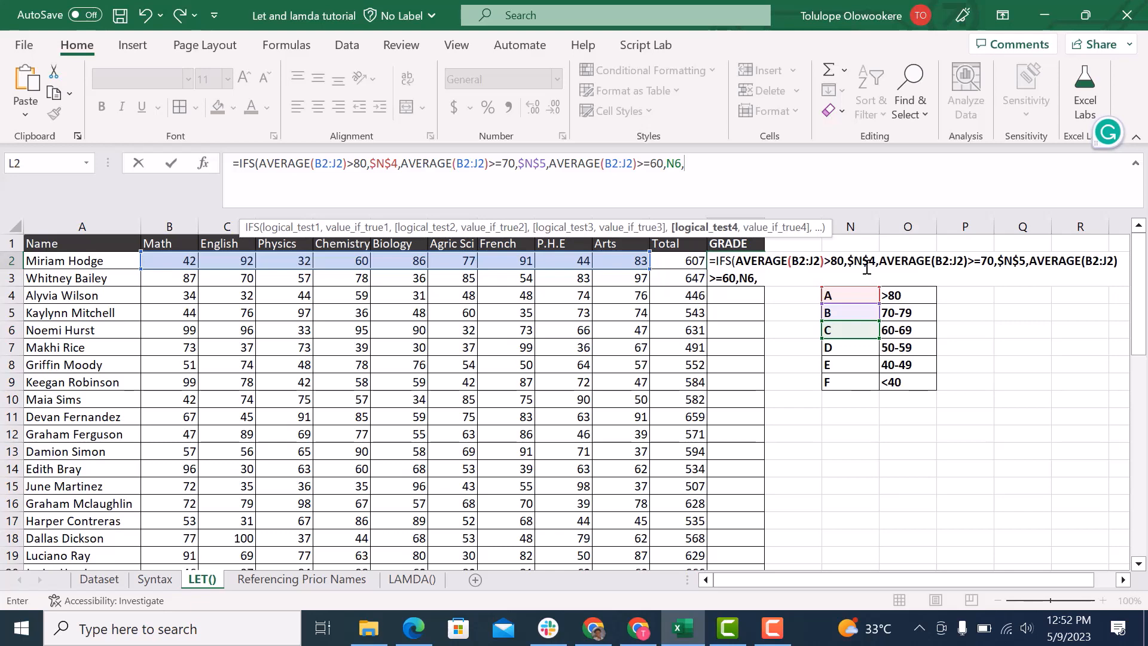
key(BackSpace)
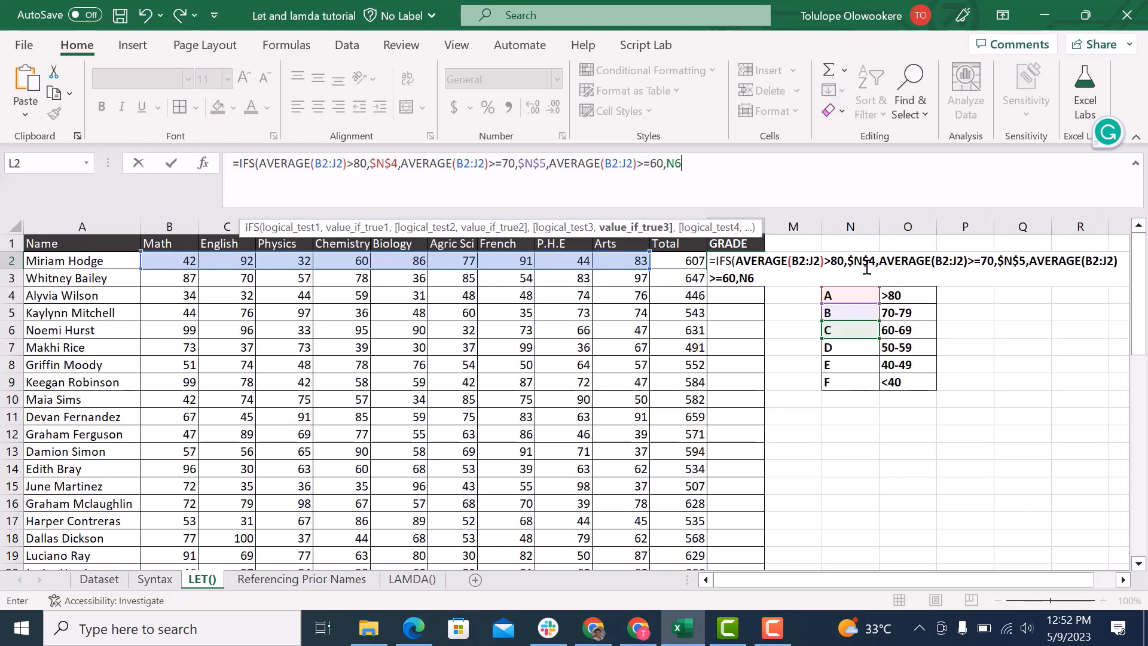
key(F4)
text(,)
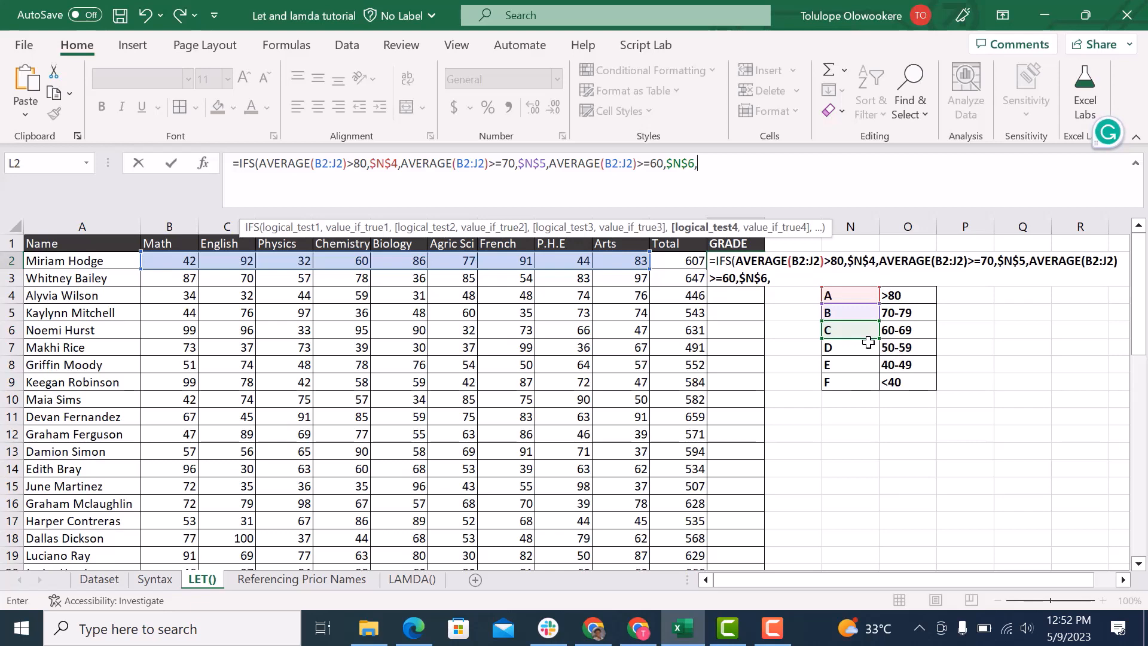
- Add the fourth IFS condition AVERAGE(B2:J2)>=50, returning the D grade by absolute reference $N$7, followed by a comma
text(AVERAGE(B2:J2))
text(>)
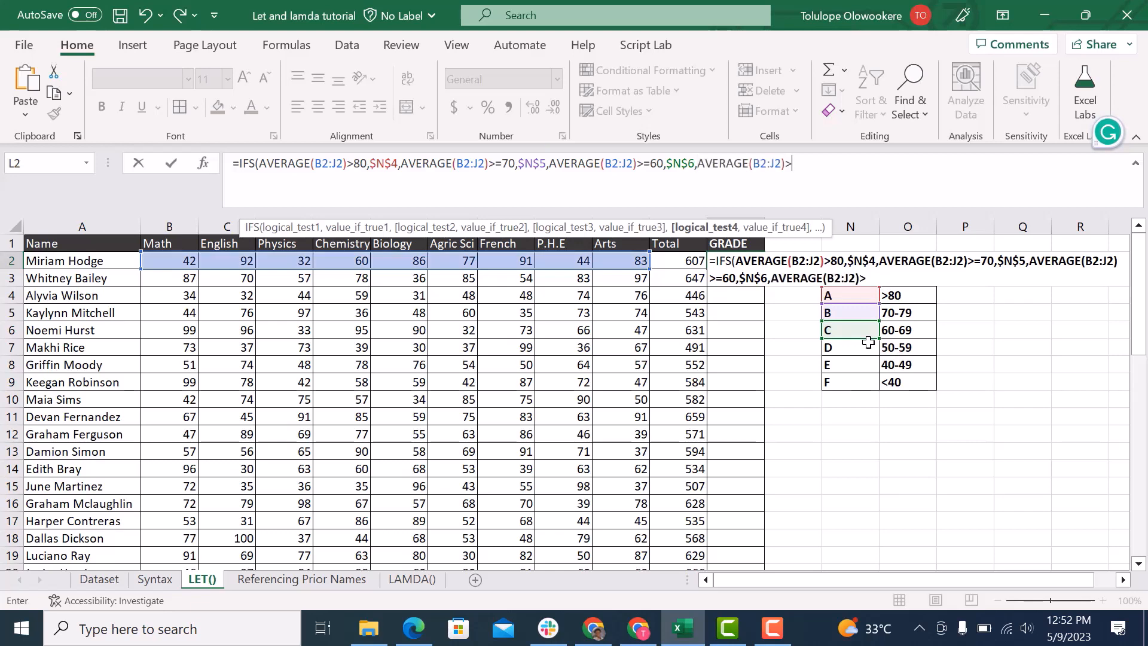
text(=)
text(5-)
text(0)
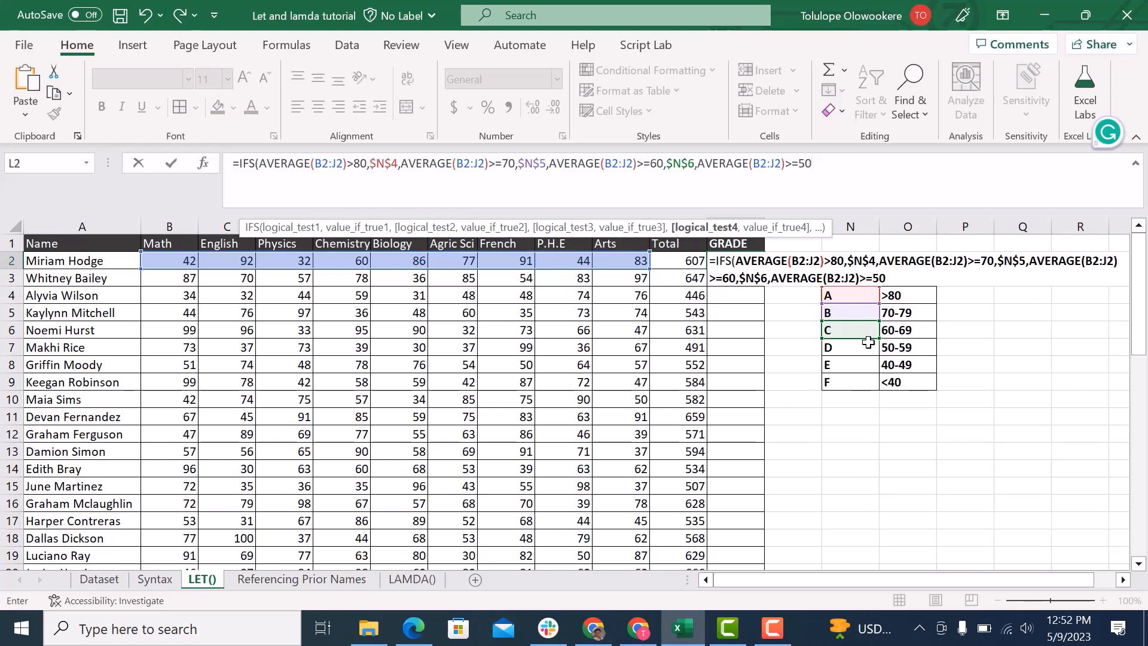
text(,)
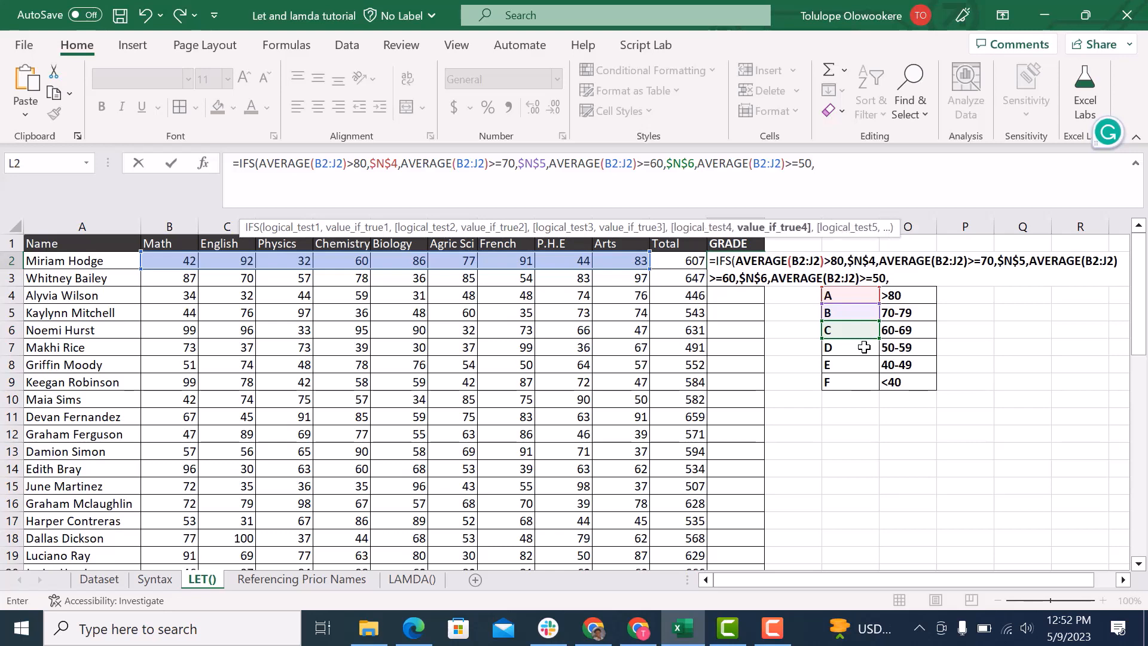
click(862, 349)
key(F4)
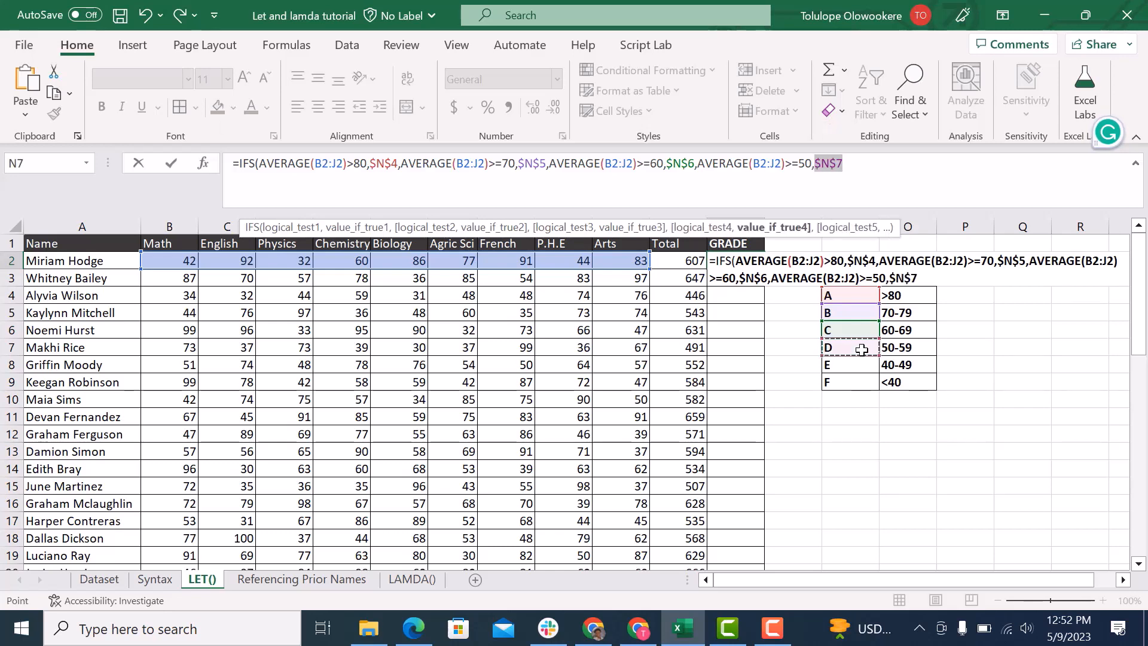
text(,)
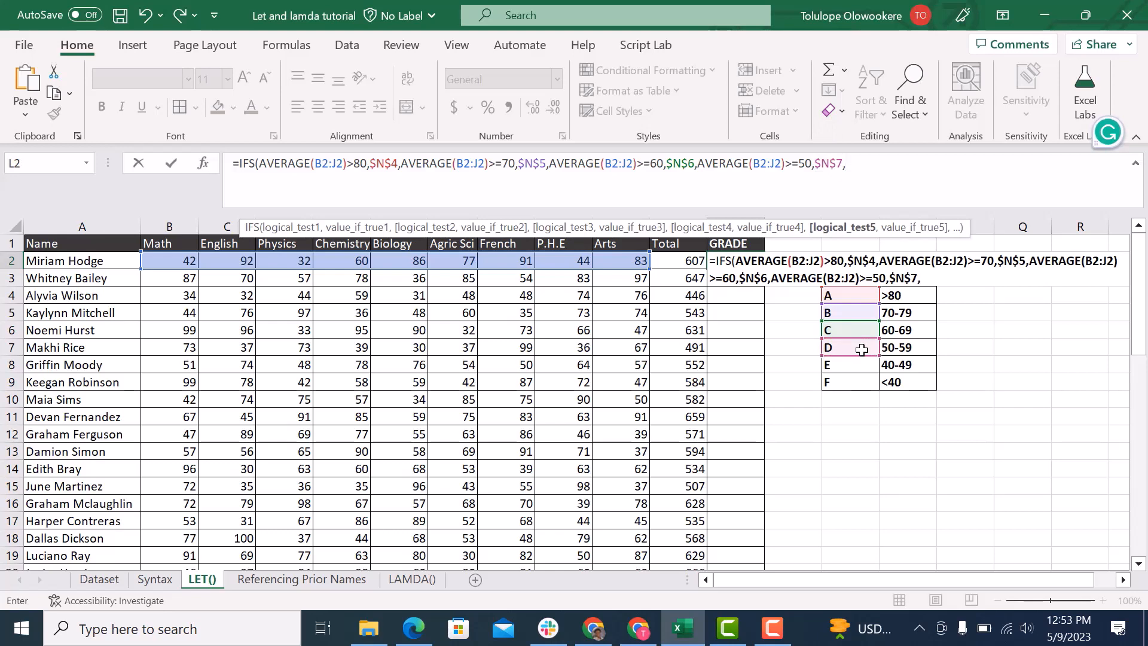
- Add the fifth IFS condition AVERAGE(B2:J2)>=40, returning the E grade by absolute reference $N$8, followed by a comma
text(AVERAGE(B2:J2))
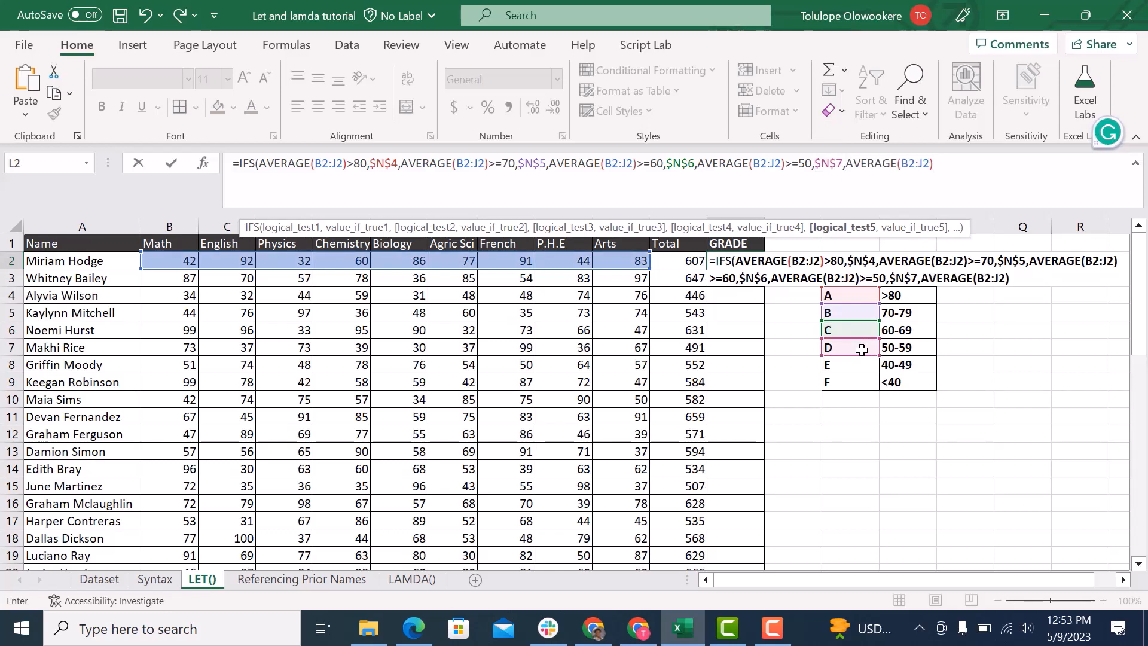
text(>=40)
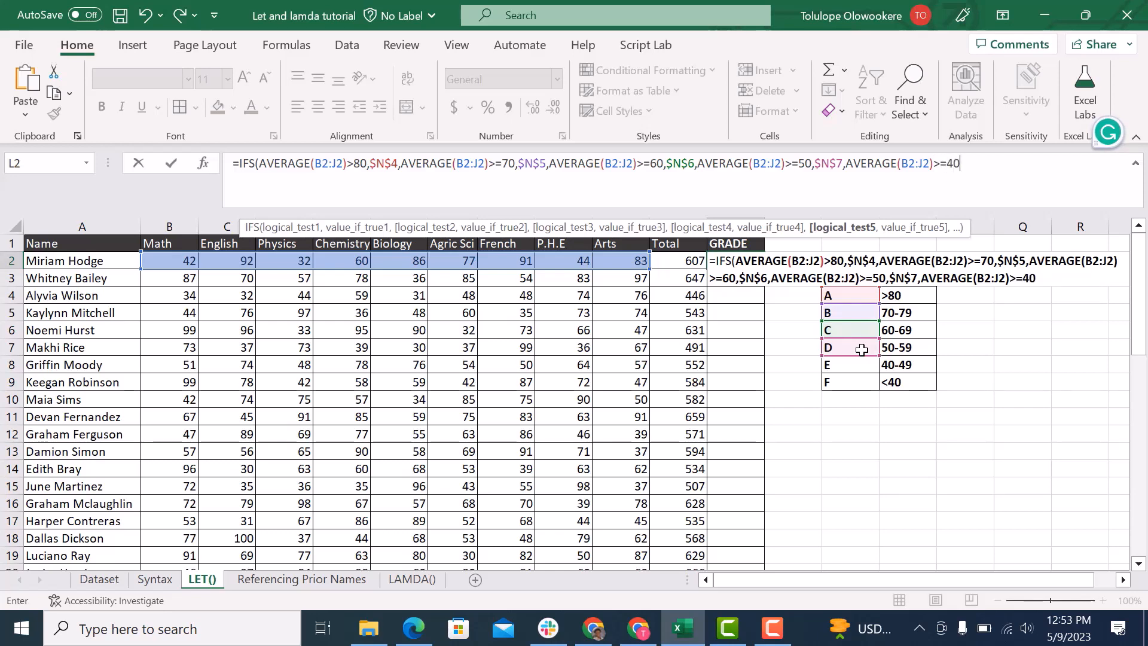
text(,)
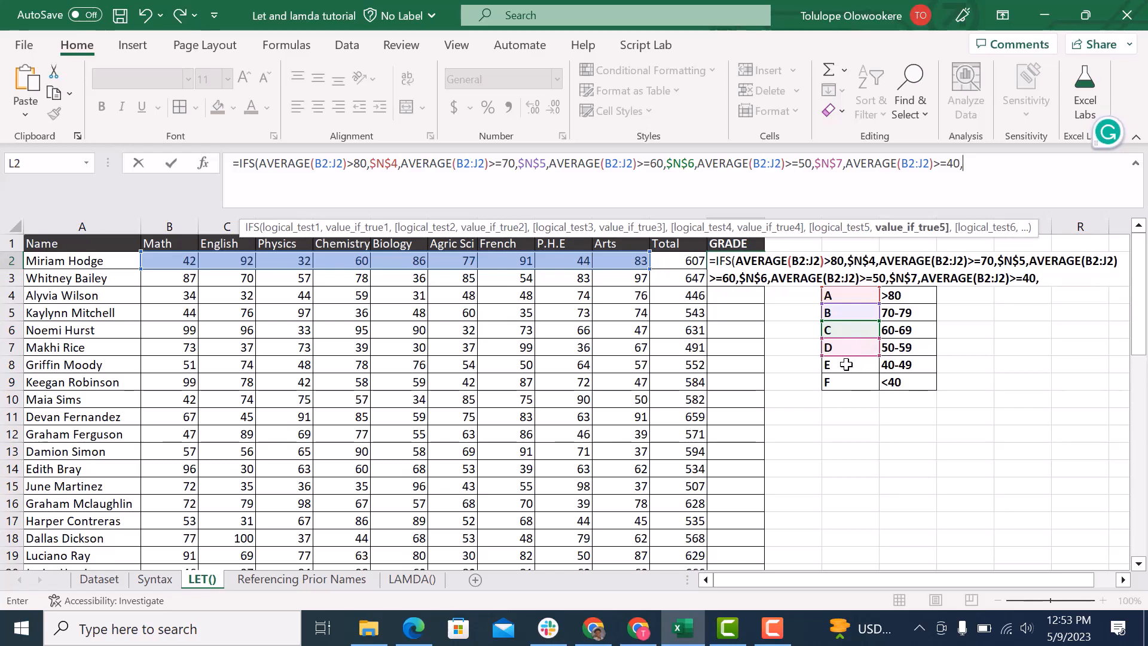
click(846, 364)
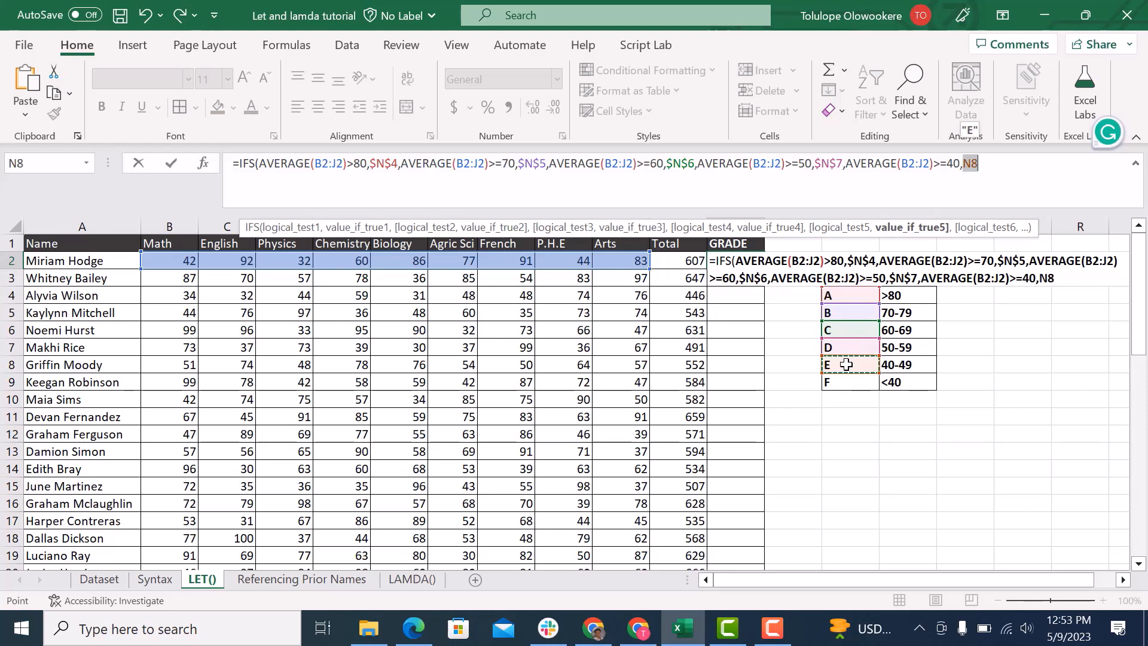
key(F4)
text(,)
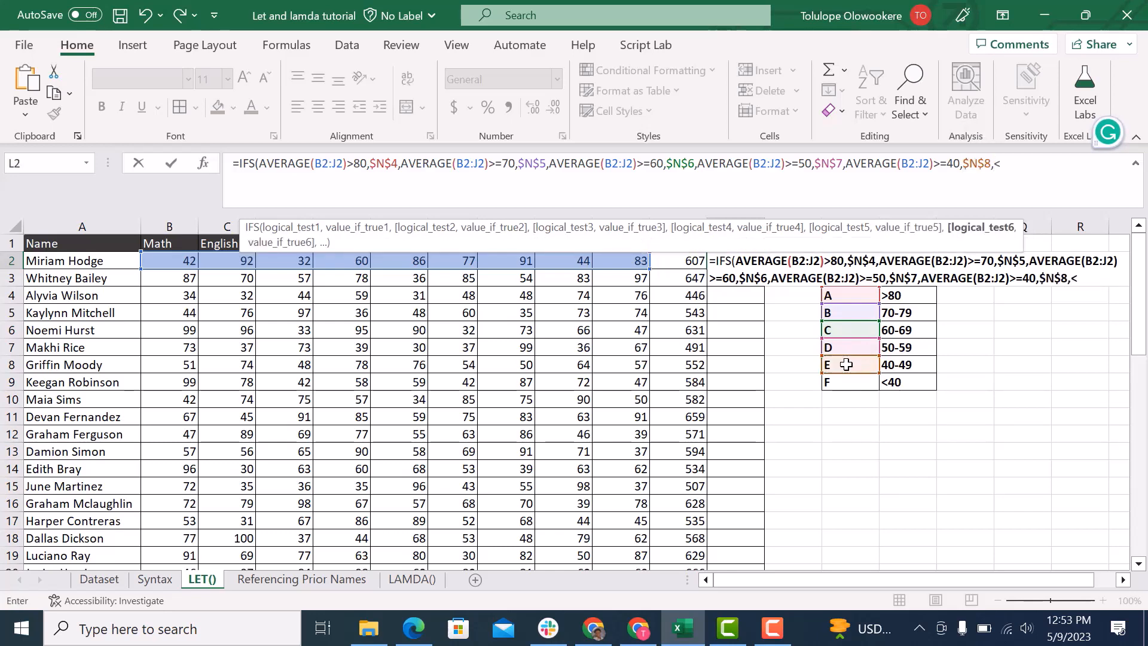
- Add the final IFS condition AVERAGE(B2:J2)<40, returning the F grade by absolute reference $N$9, then close and enter the formula and reselect L2
text(<)
text(AVERAGE(B2:J2))
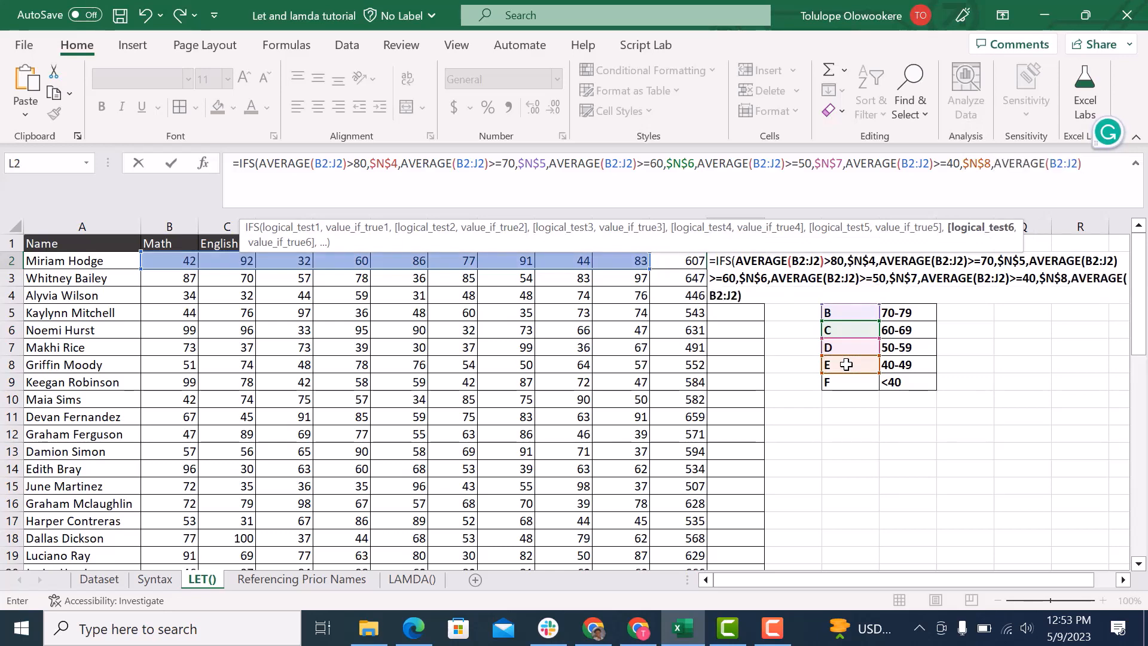
text(<40,)
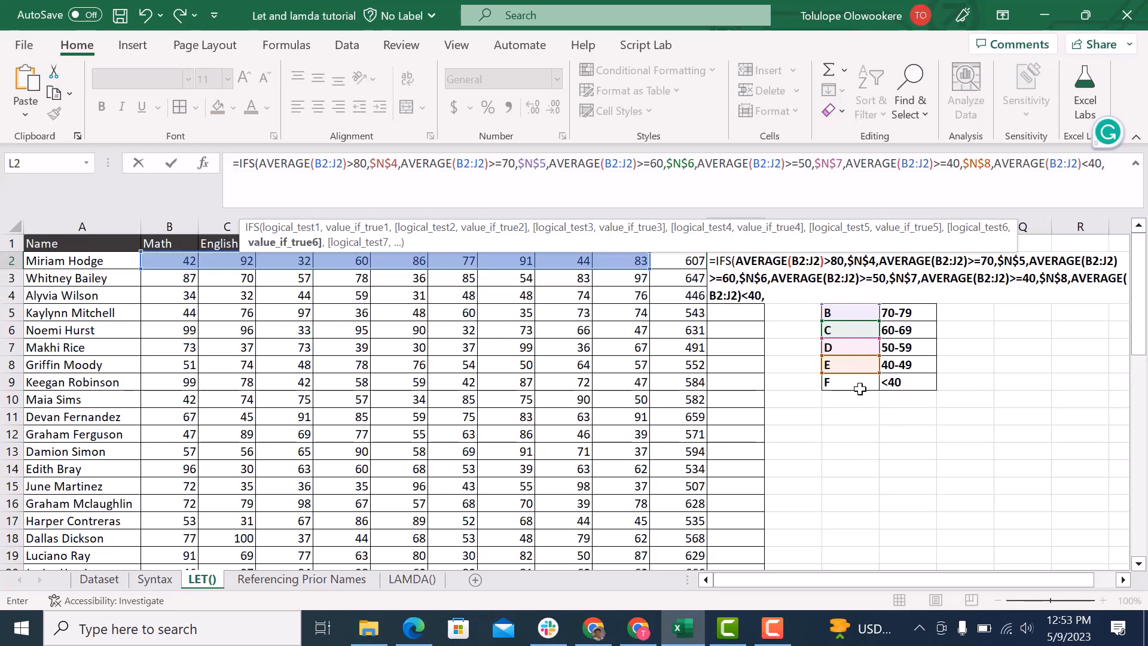
click(859, 388)
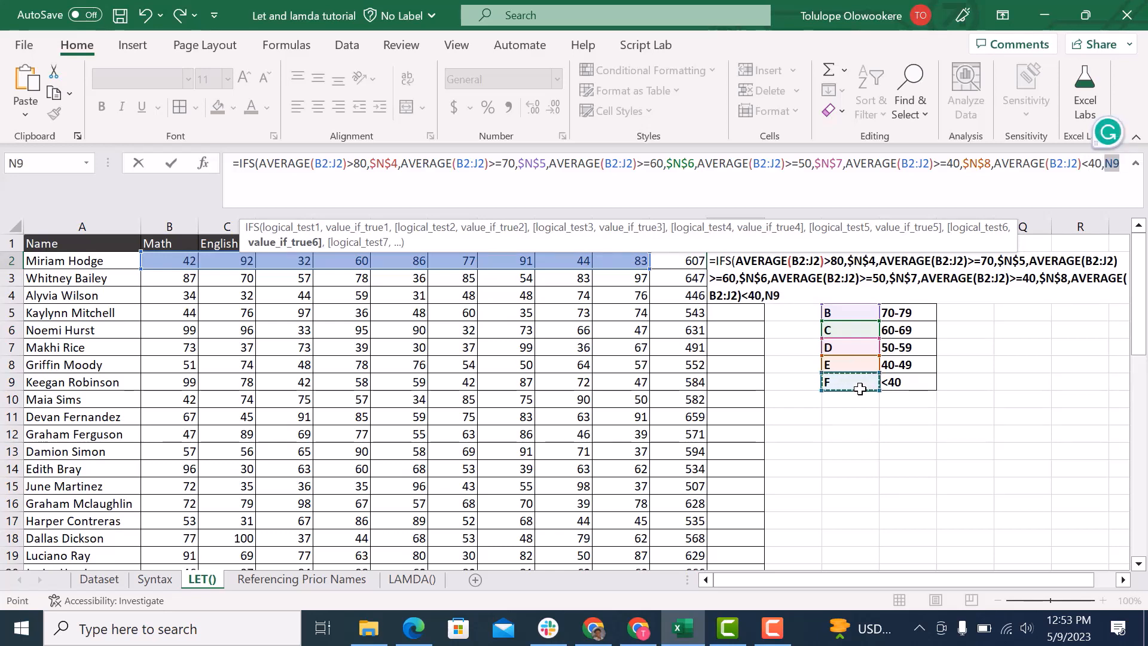
key(F4)
text())
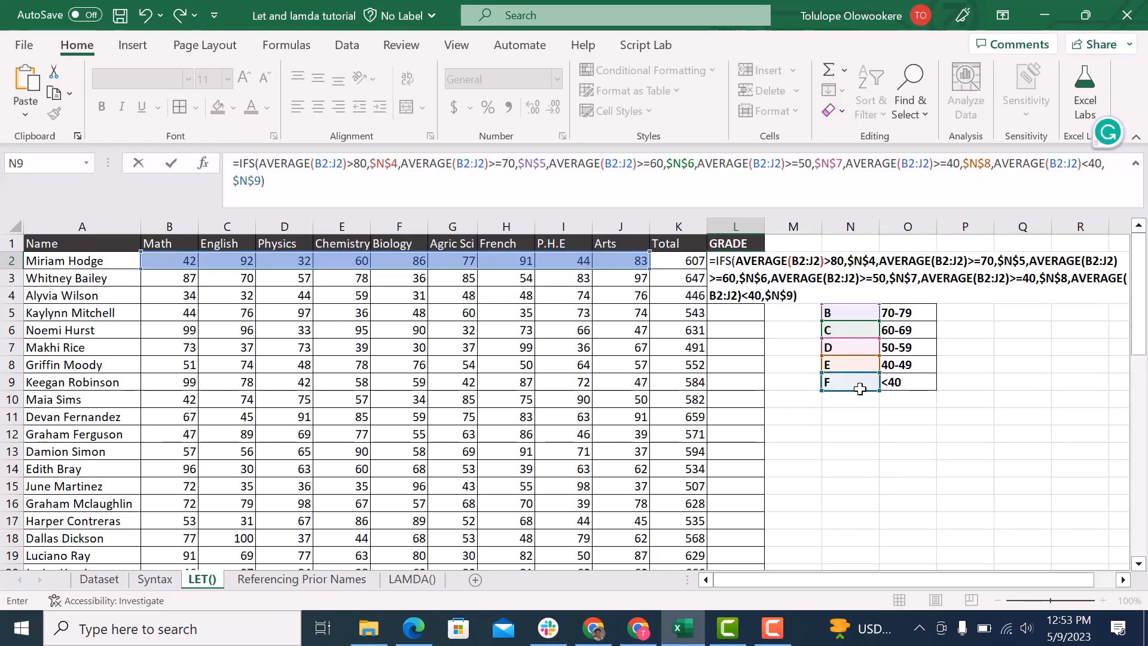
key(Return)
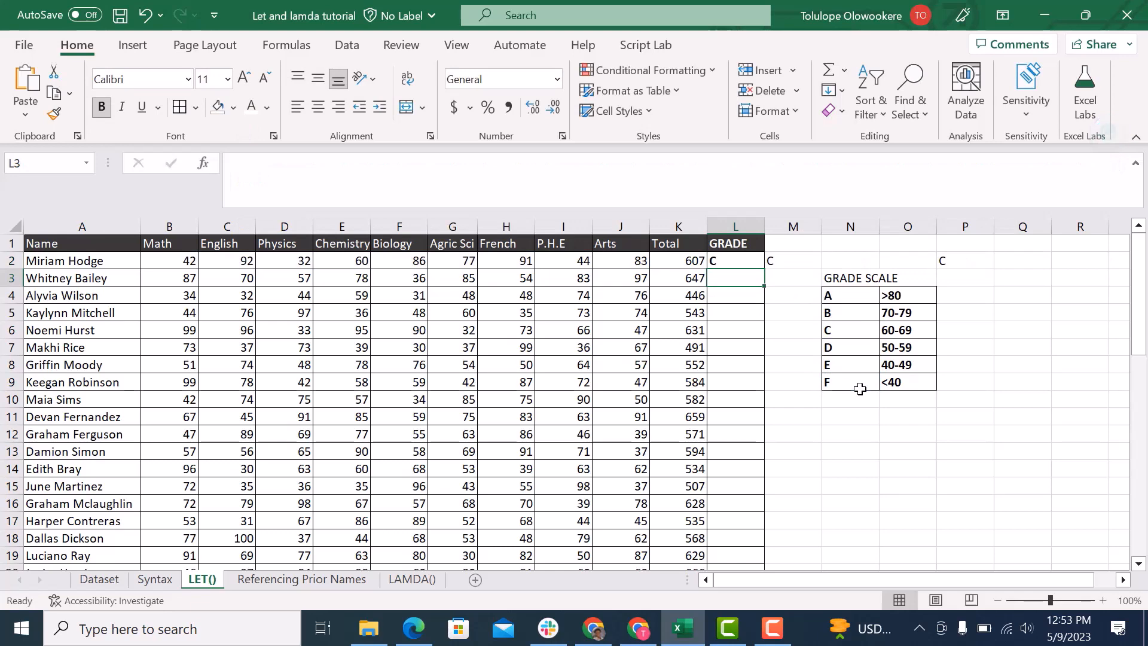
click(717, 260)
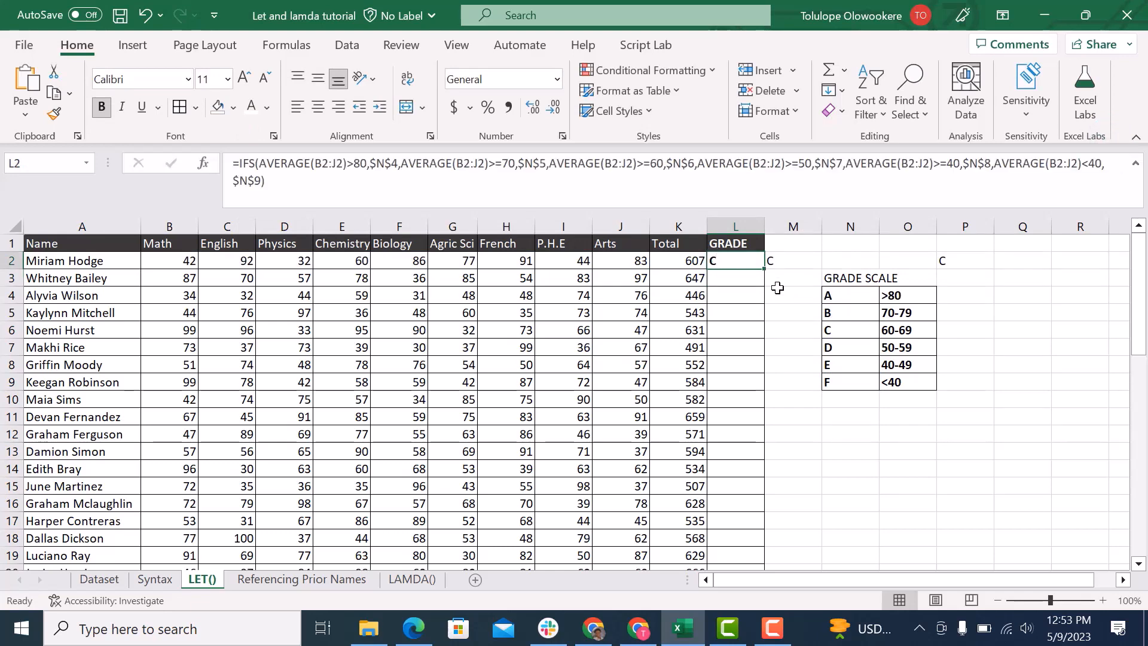
- Remove bold from the grade in L2 and fill its IFS formula down the GRADE column for all students
key(ctrl+b)
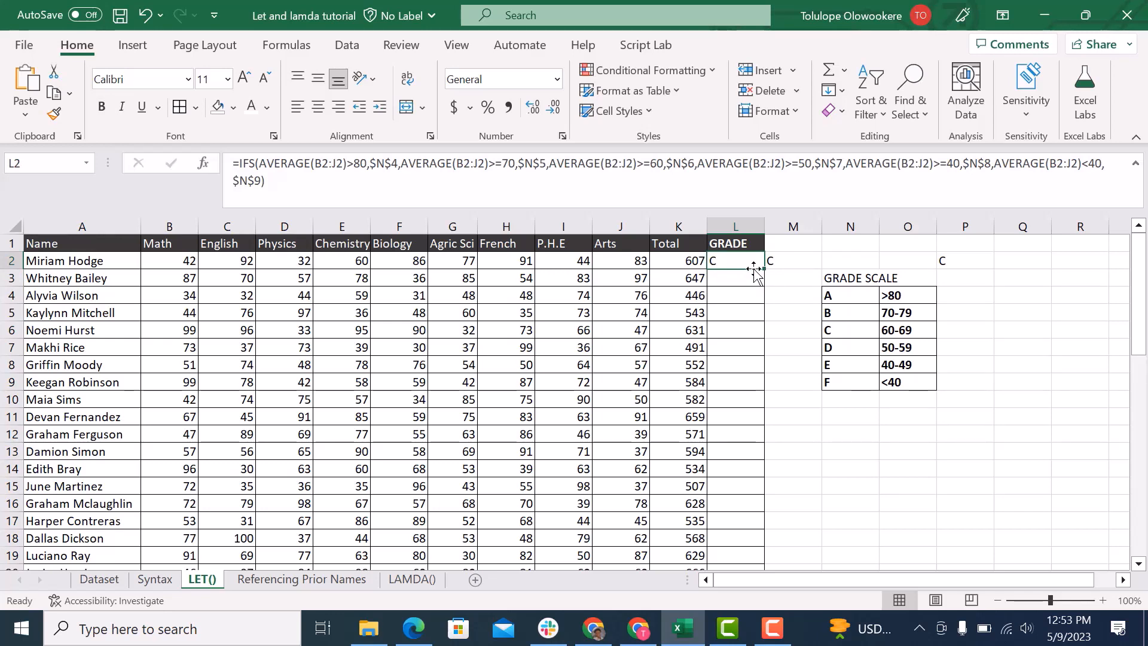
double_click(766, 270)
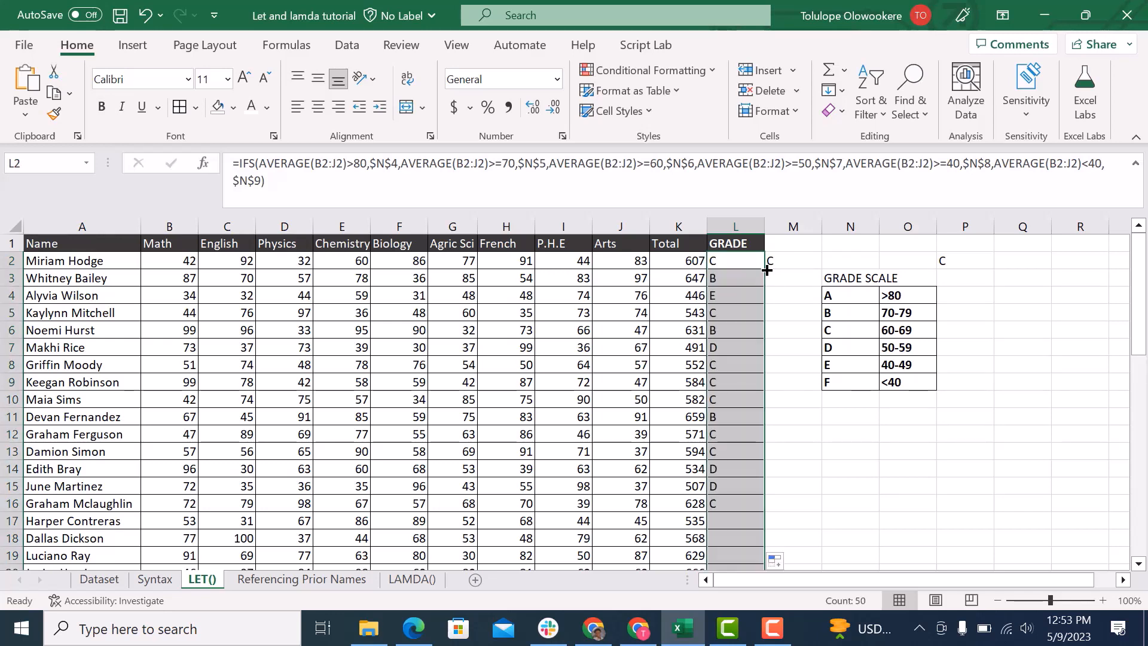
click(751, 434)
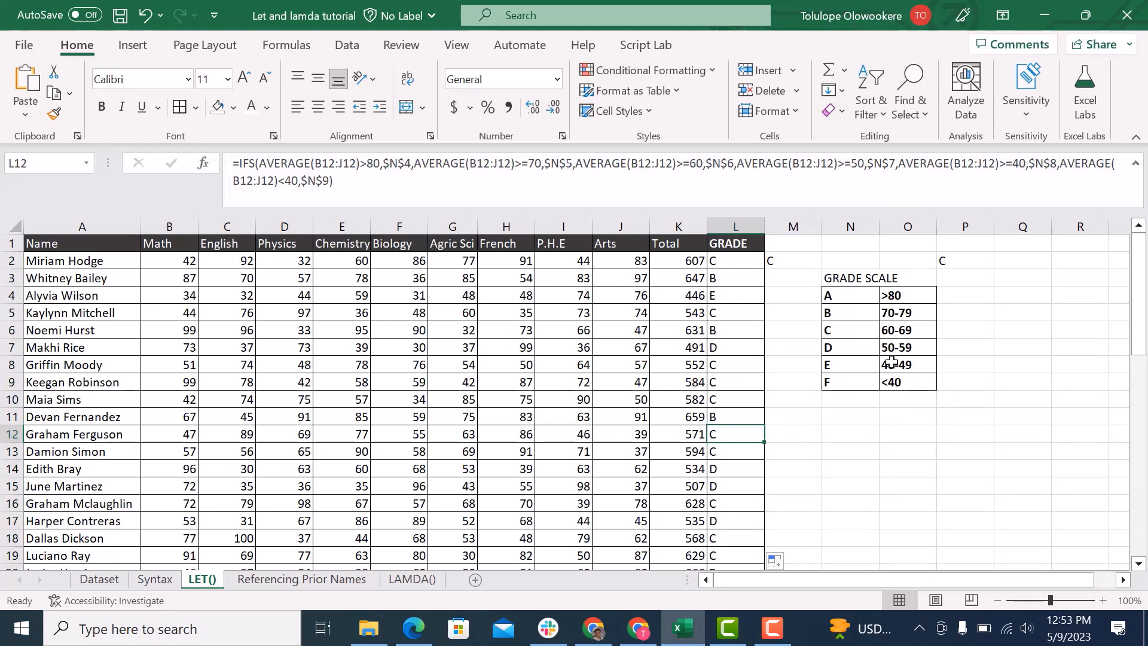
- Clear the leftover IFS formula from cell M2, beside the first student's grade
click(785, 259)
double_click(784, 260)
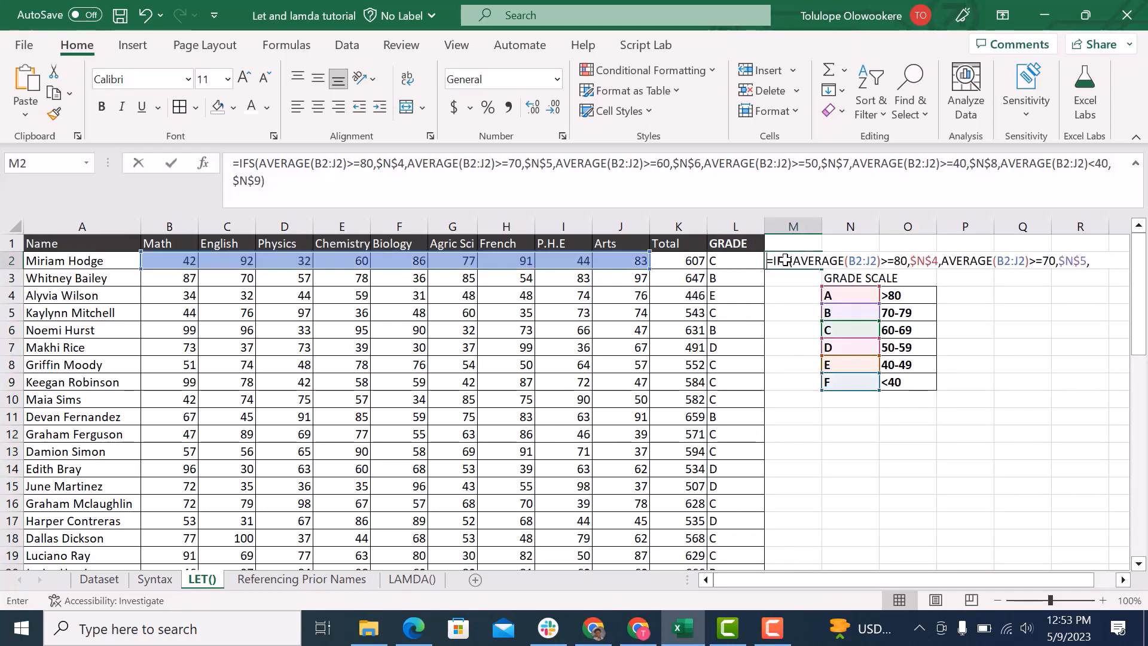
key(Return)
click(732, 277)
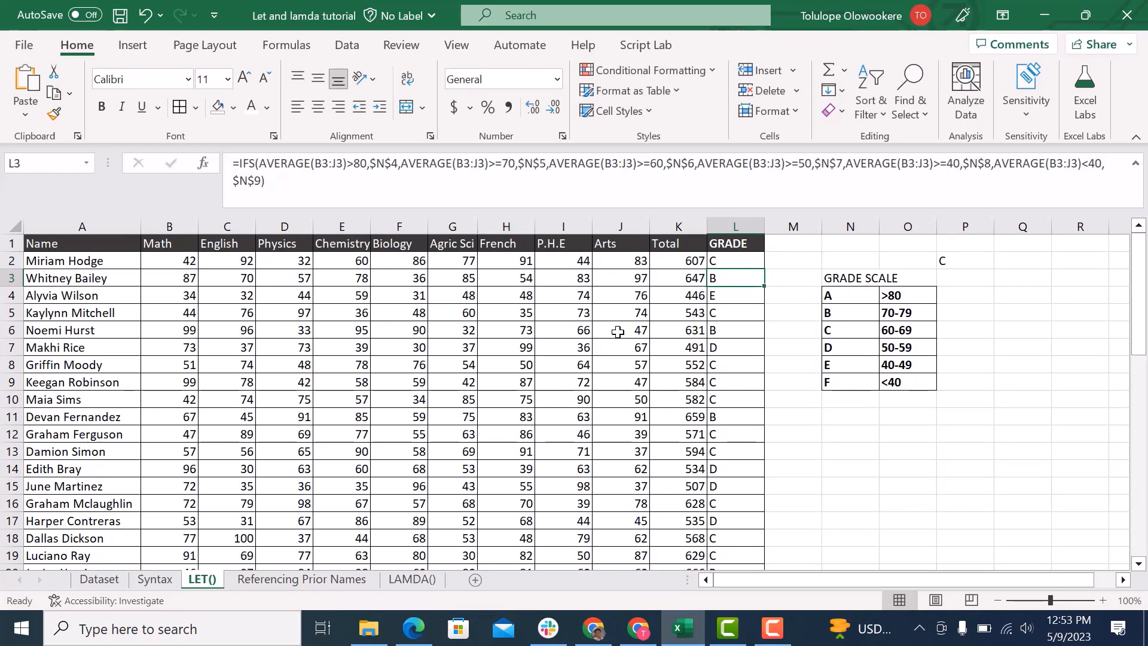
click(791, 262)
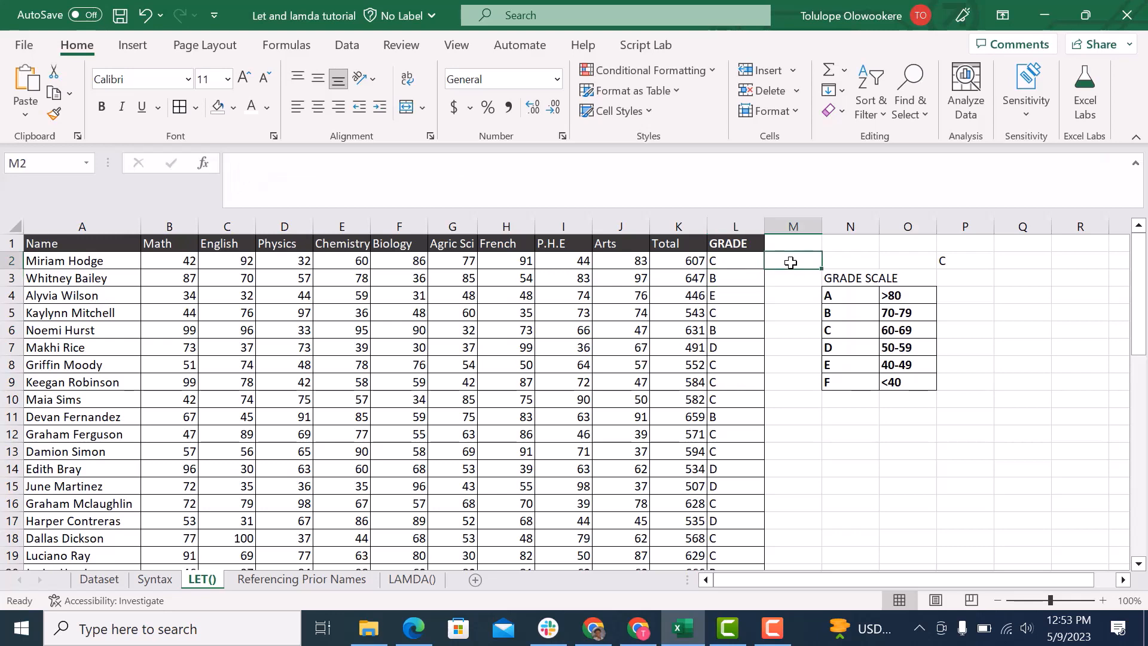
text(=)
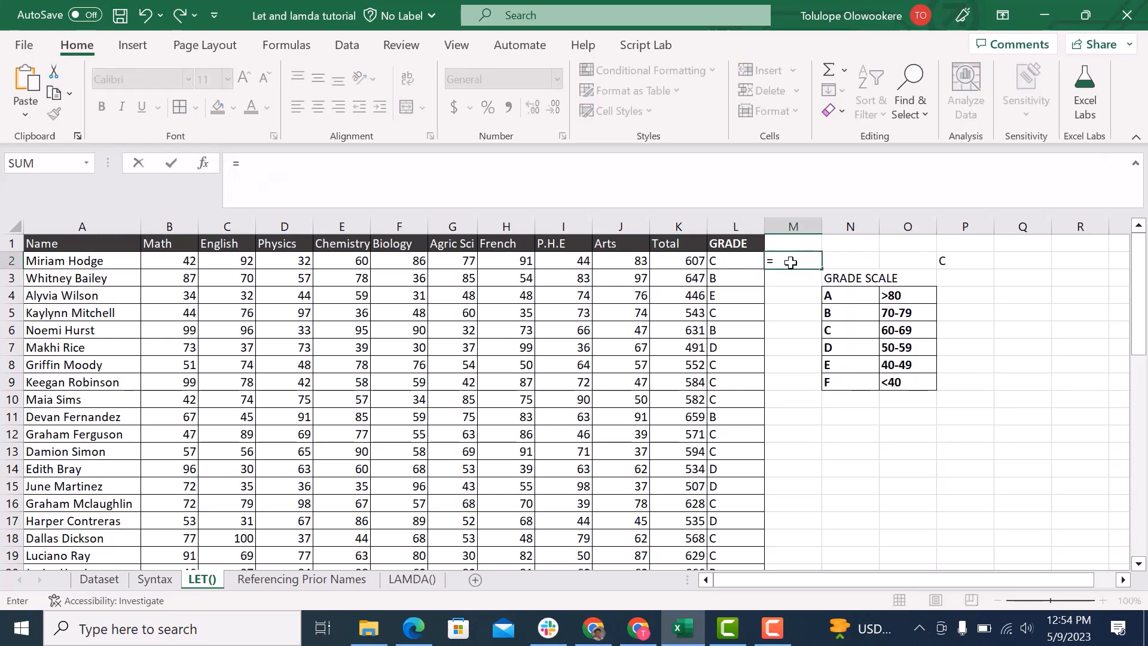
text(LET()
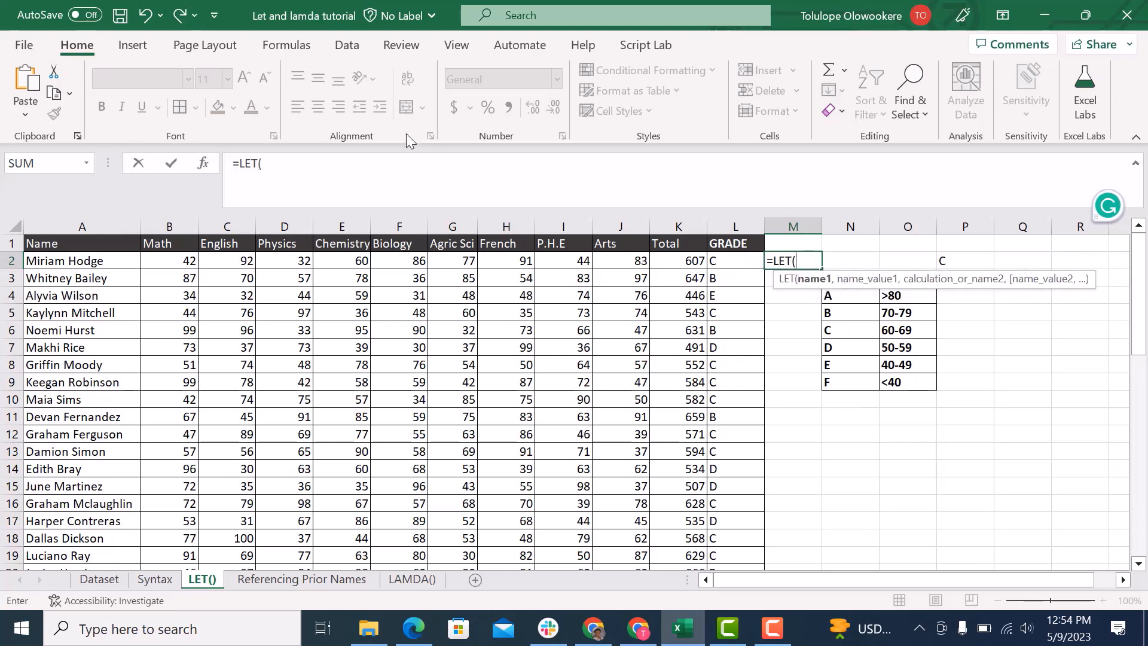
click(271, 167)
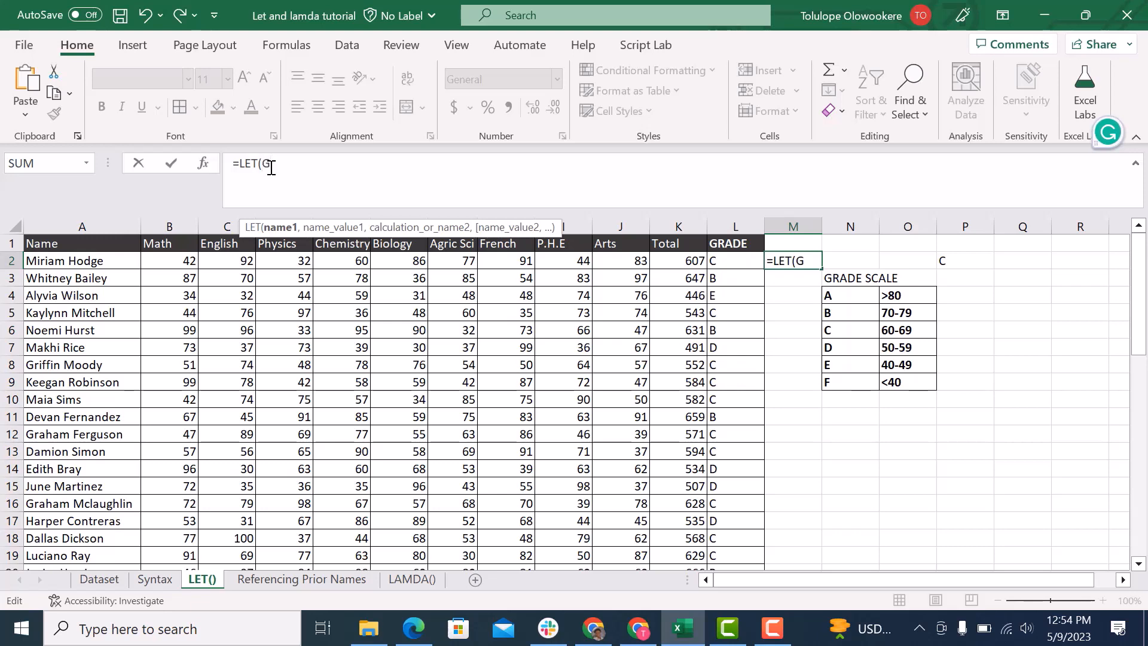
text(grade,)
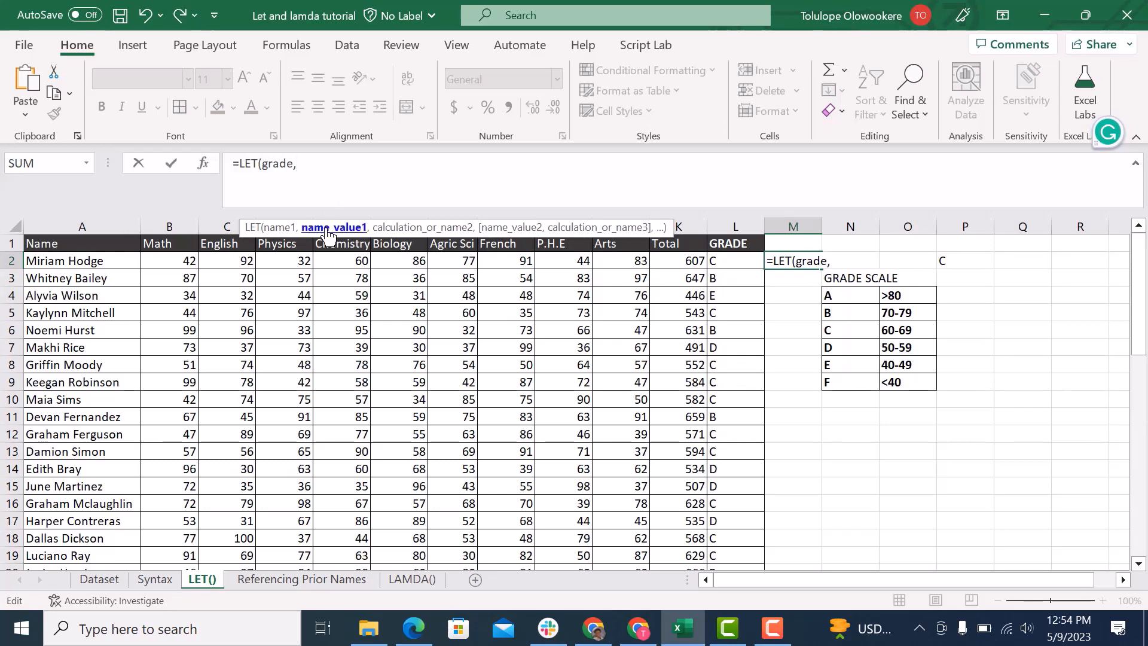
text(ave)
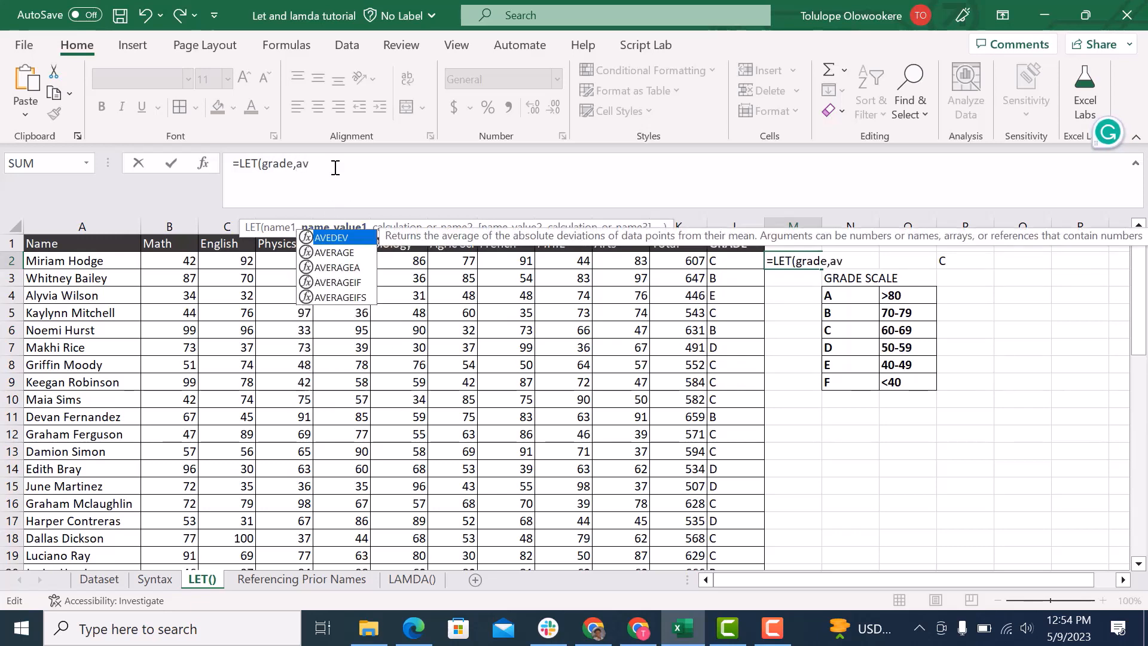
key(BackSpace)
key(BackSpace)
key(BackSpace)
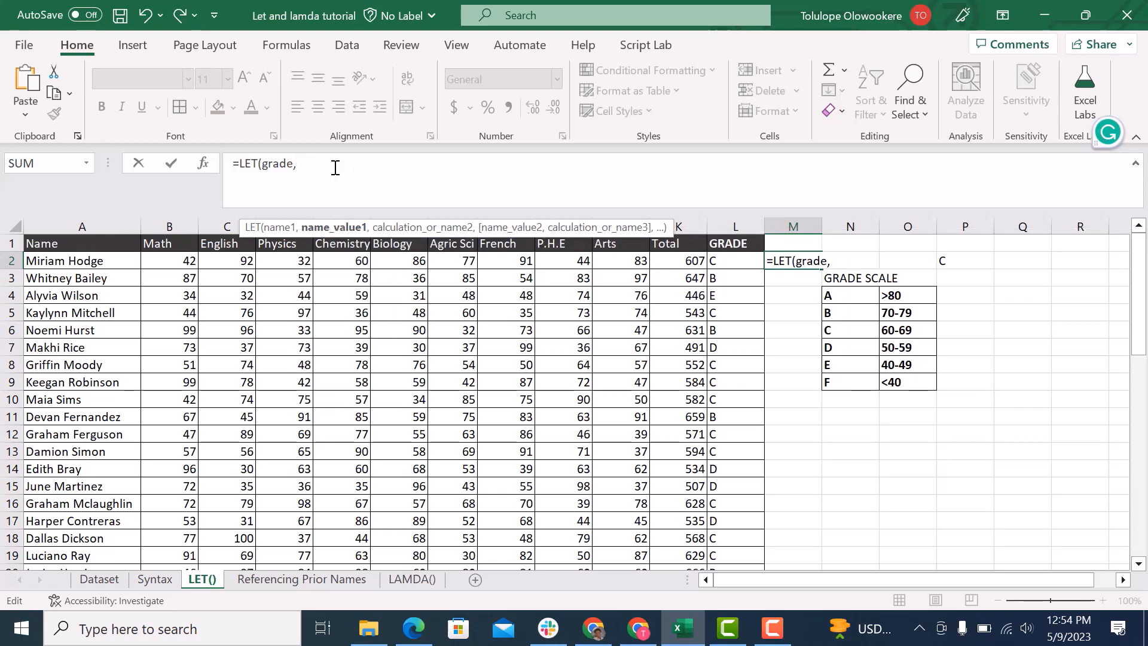
text(a)
key(BackSpace)
text(AVERAGE(B2:J2))
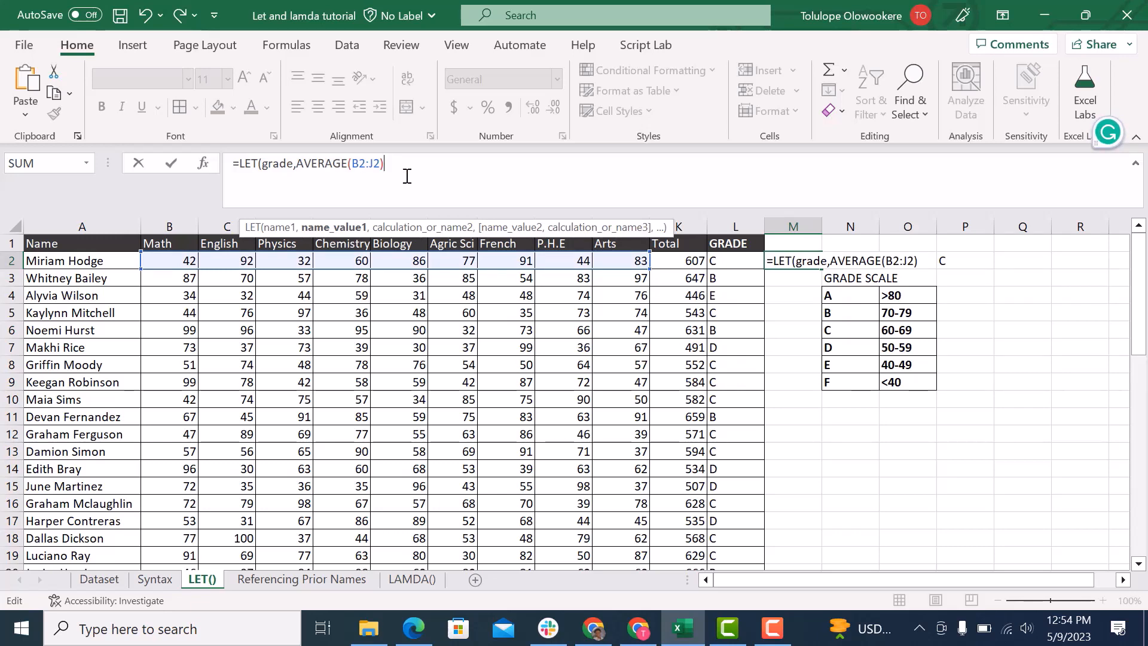
text(,)
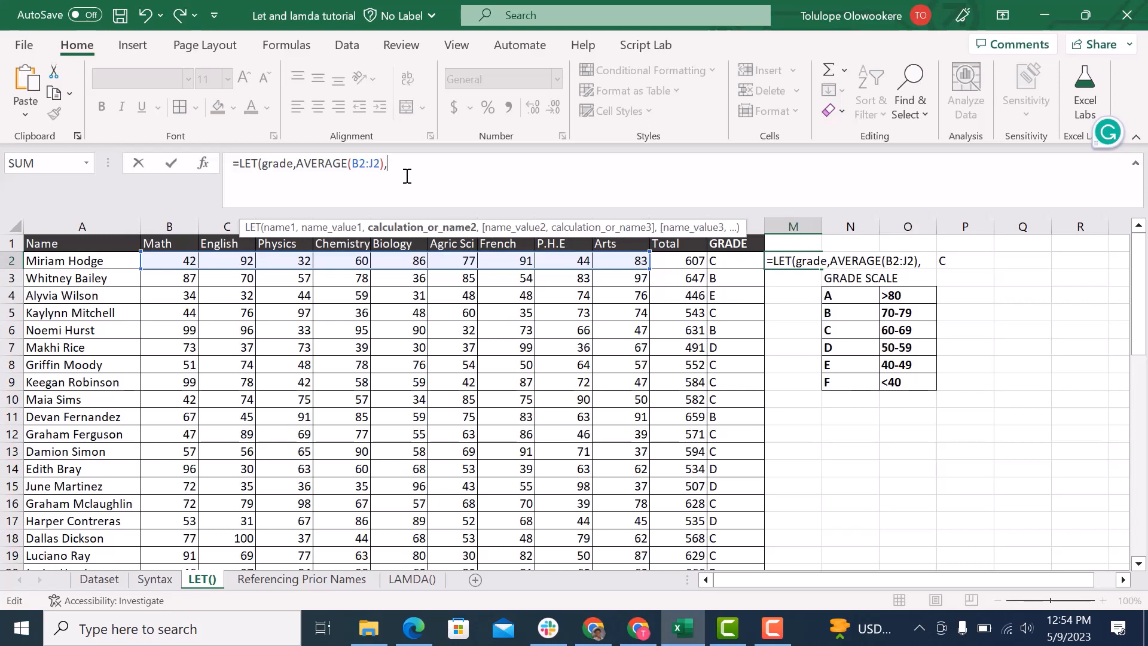
key(super+v)
key(Escape)
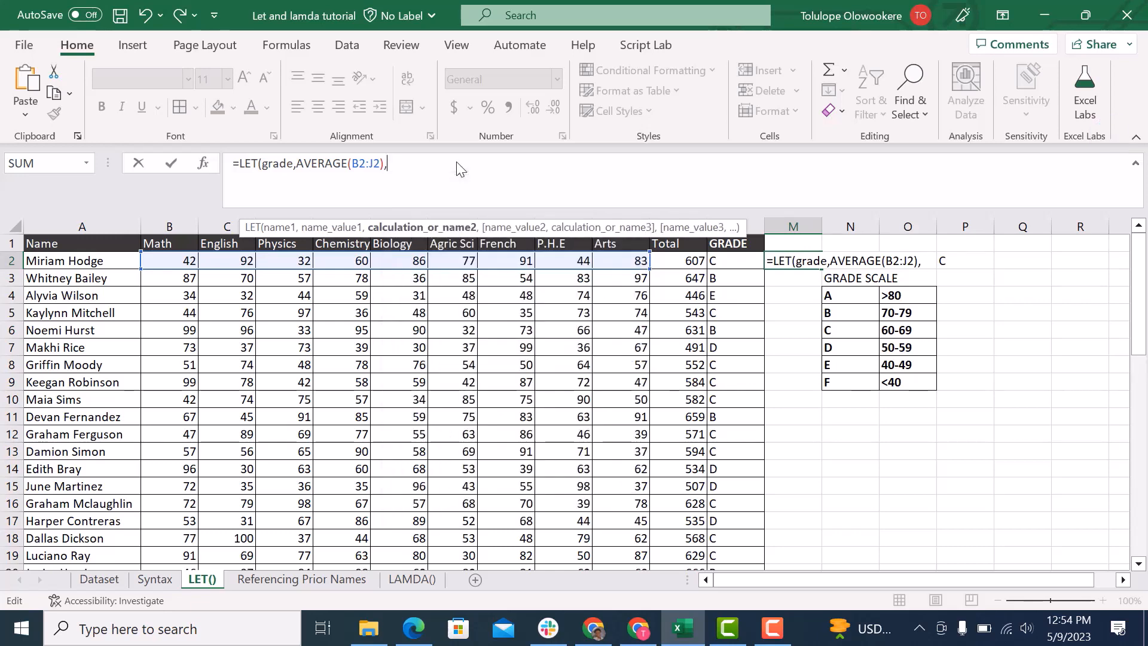
key(BackSpace)
key(BackSpace)
key(BackSpace)
key(BackSpace)
key(BackSpace)
key(BackSpace)
key(BackSpace)
key(BackSpace)
key(BackSpace)
key(BackSpace)
key(BackSpace)
key(BackSpace)
key(BackSpace)
key(BackSpace)
key(BackSpace)
key(BackSpace)
key(BackSpace)
key(BackSpace)
key(BackSpace)
key(BackSpace)
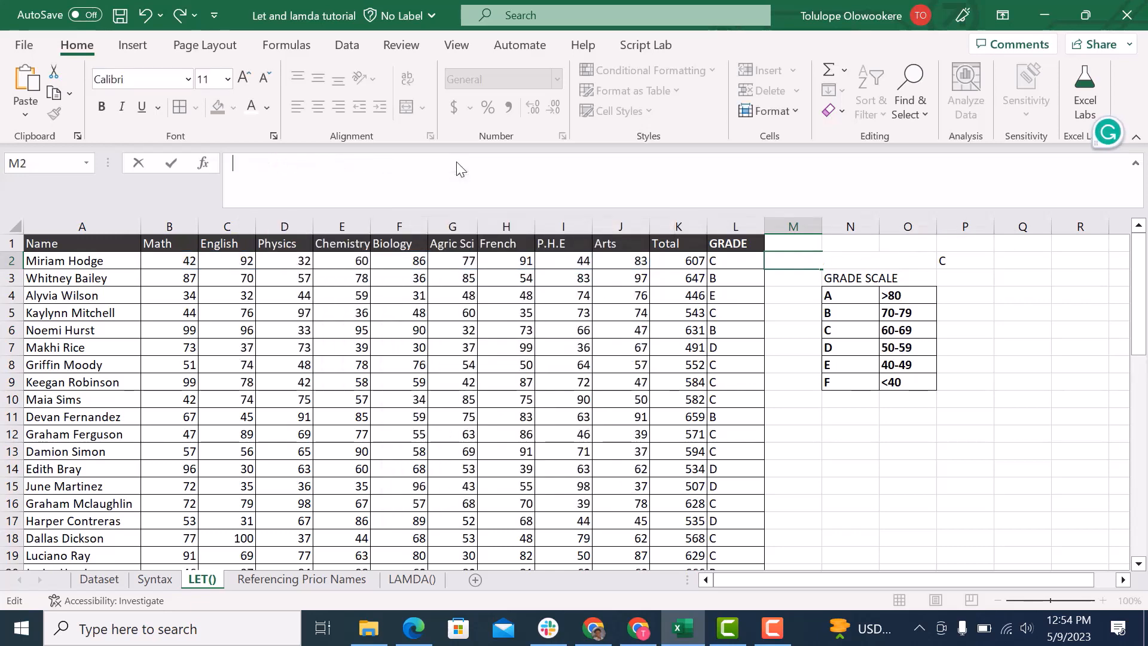
- Copy the complete IFS formula text from cell L2, including its equals sign
click(730, 261)
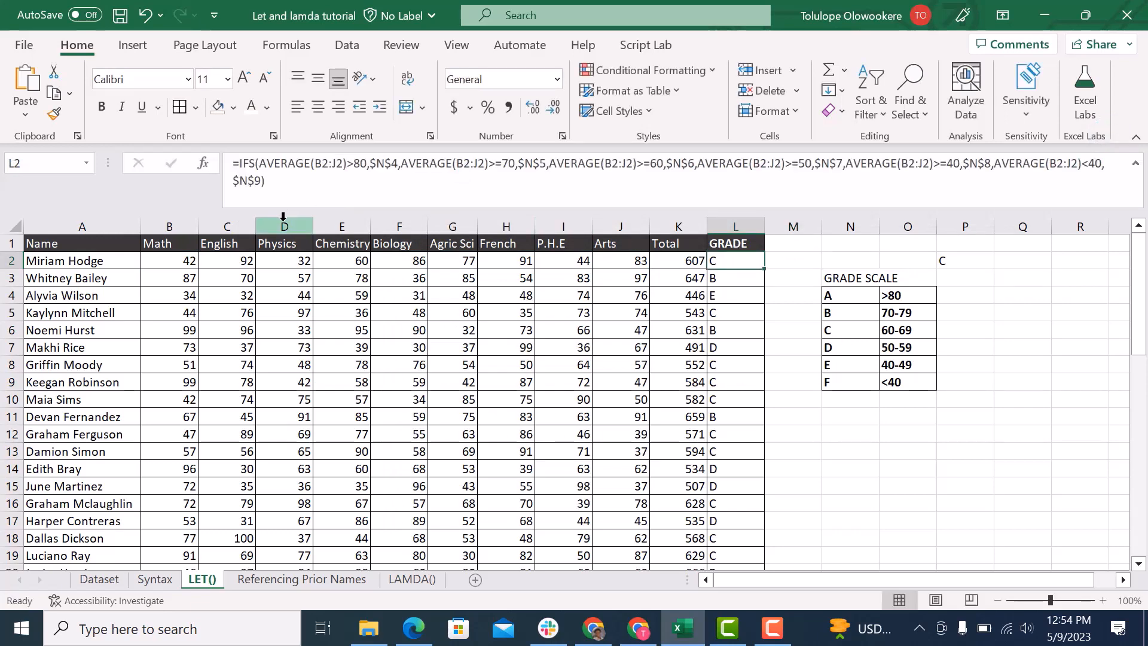
drag(276, 182, 227, 163)
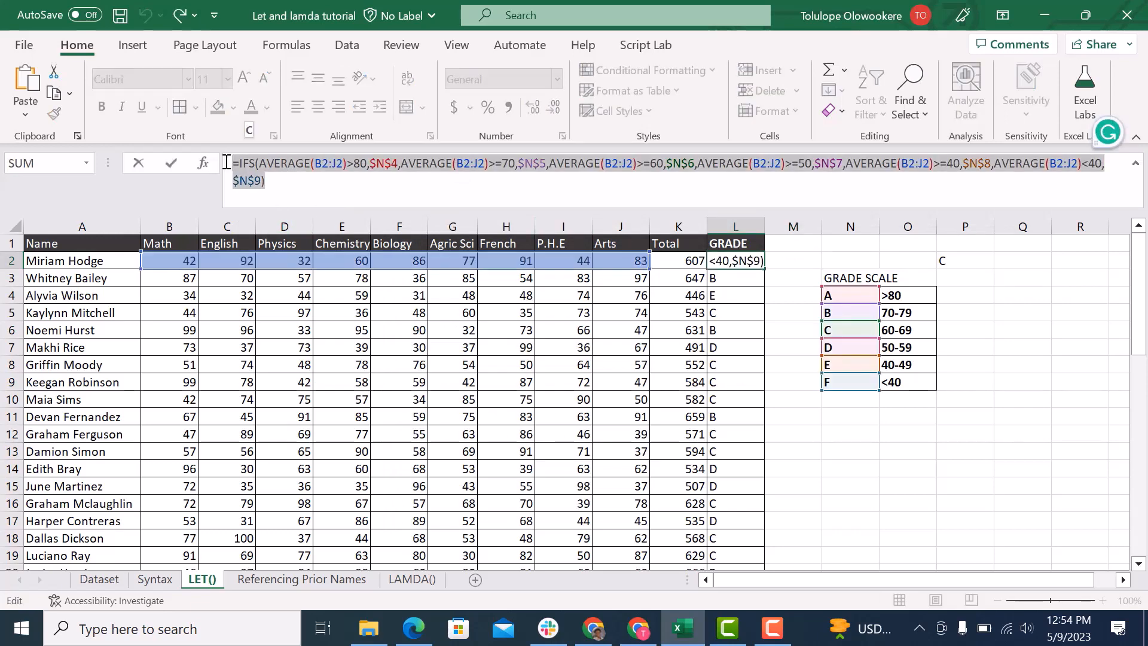
text(=)
click(787, 261)
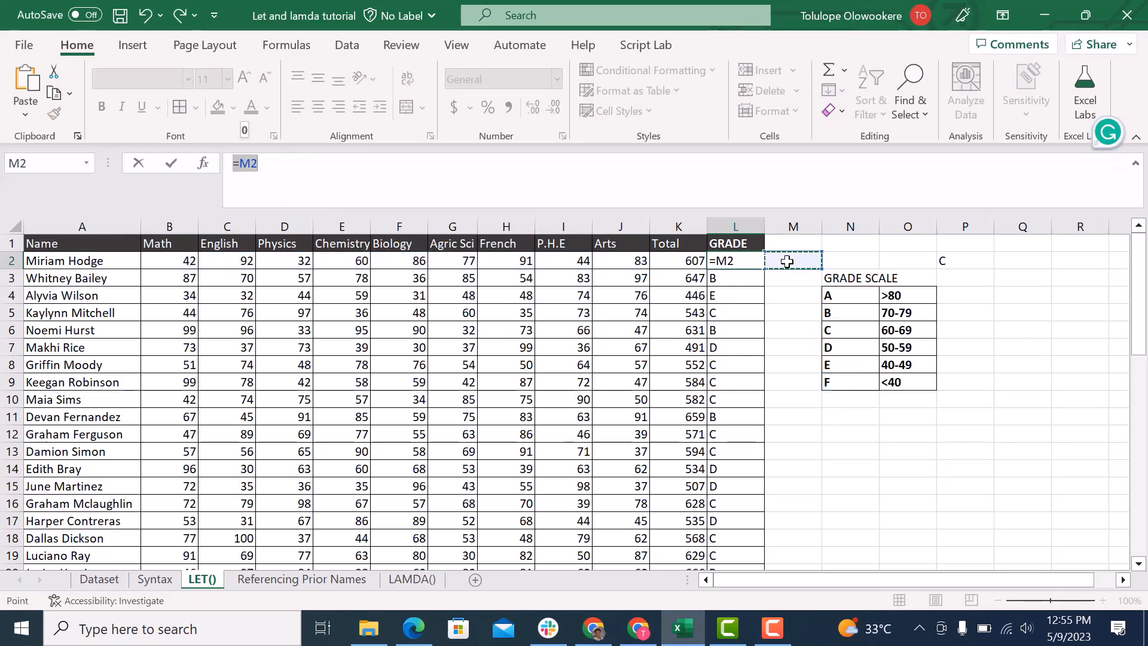
key(Escape)
- Start a LET formula in cell M2 with grade as the first name, followed by a comma
click(787, 261)
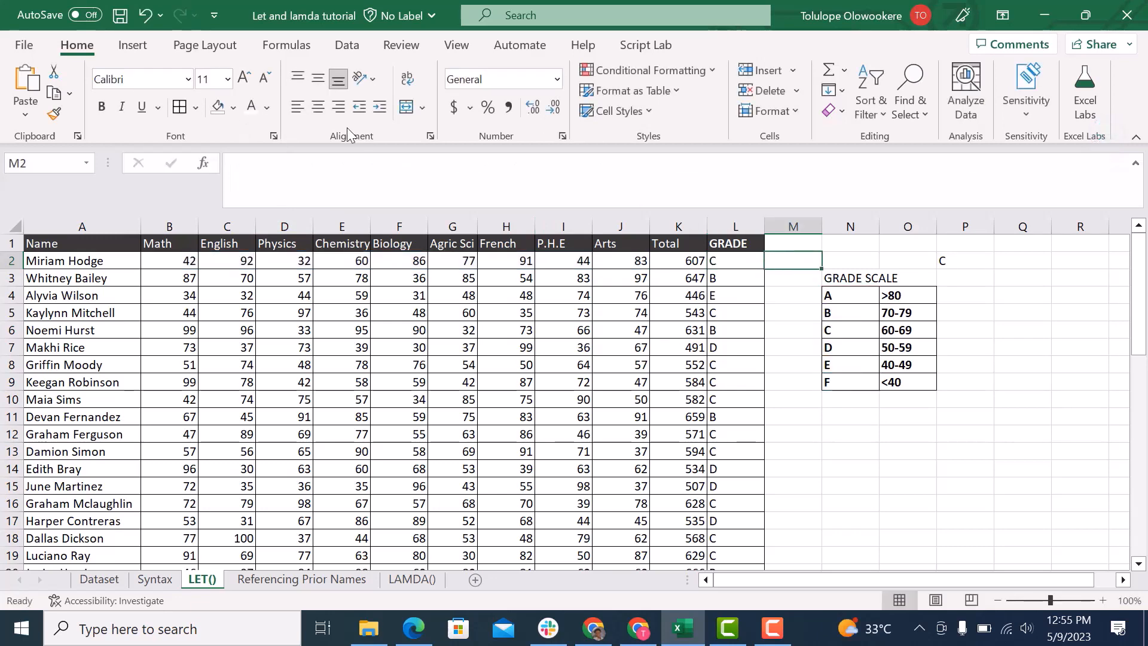
click(278, 168)
text(=)
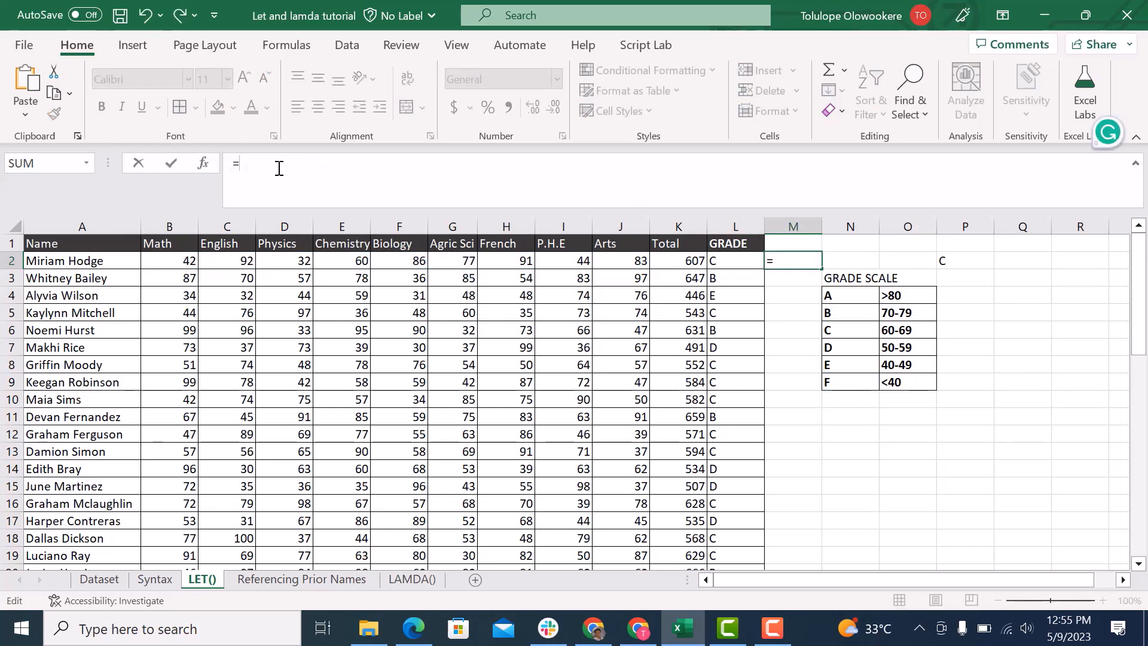
text(let)
key(Tab)
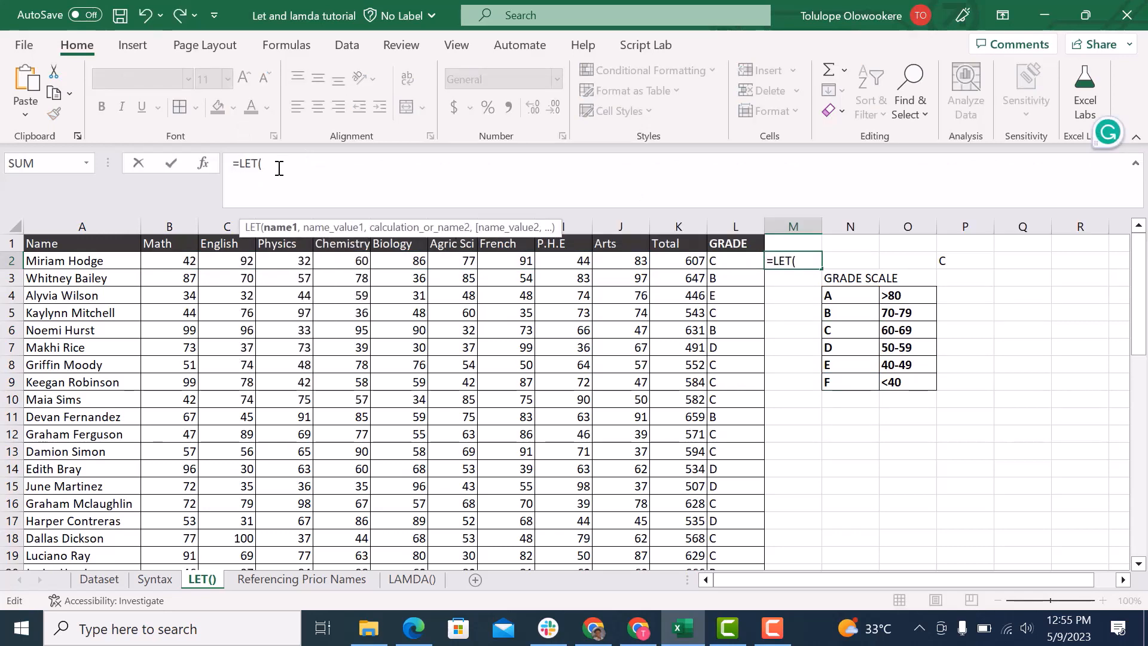
text(grade,)
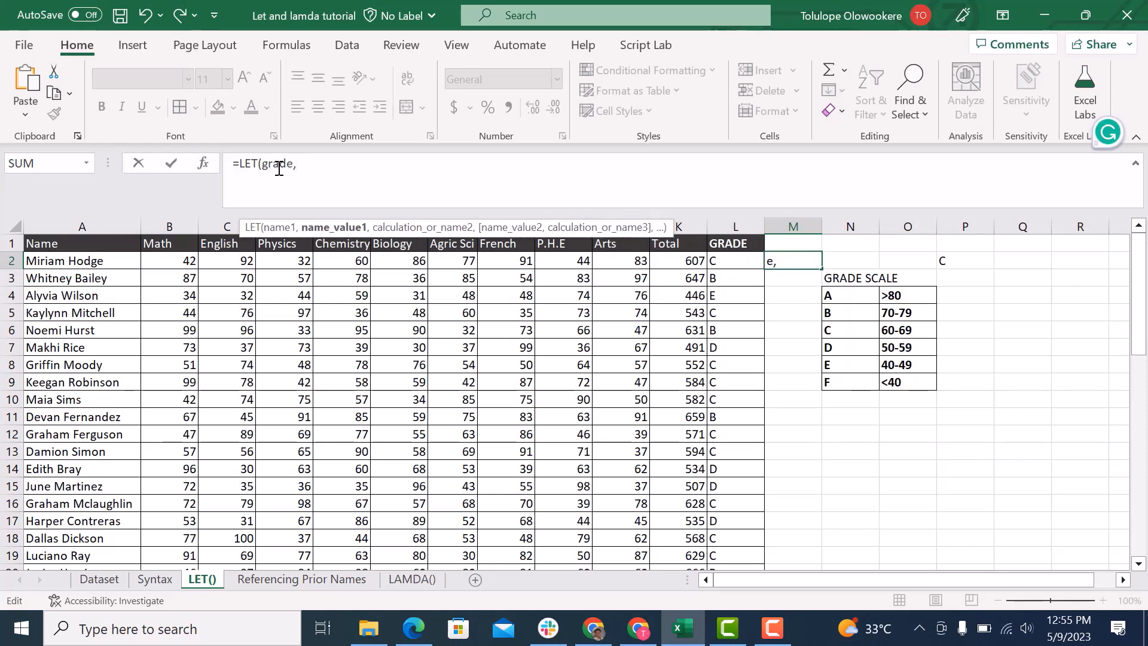
- Give the name grade the value AVERAGE(b2:j2) in the LET formula, followed by a comma
text(AVER)
key(Down)
key(Down)
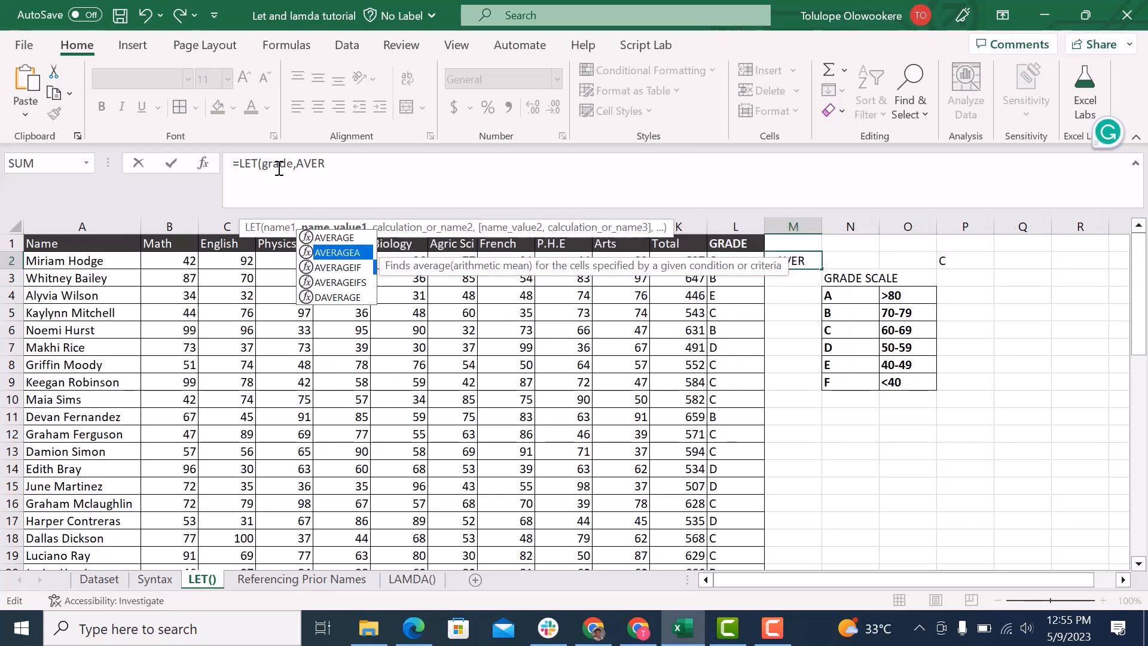
key(Down)
key(Up)
key(Up)
key(Tab)
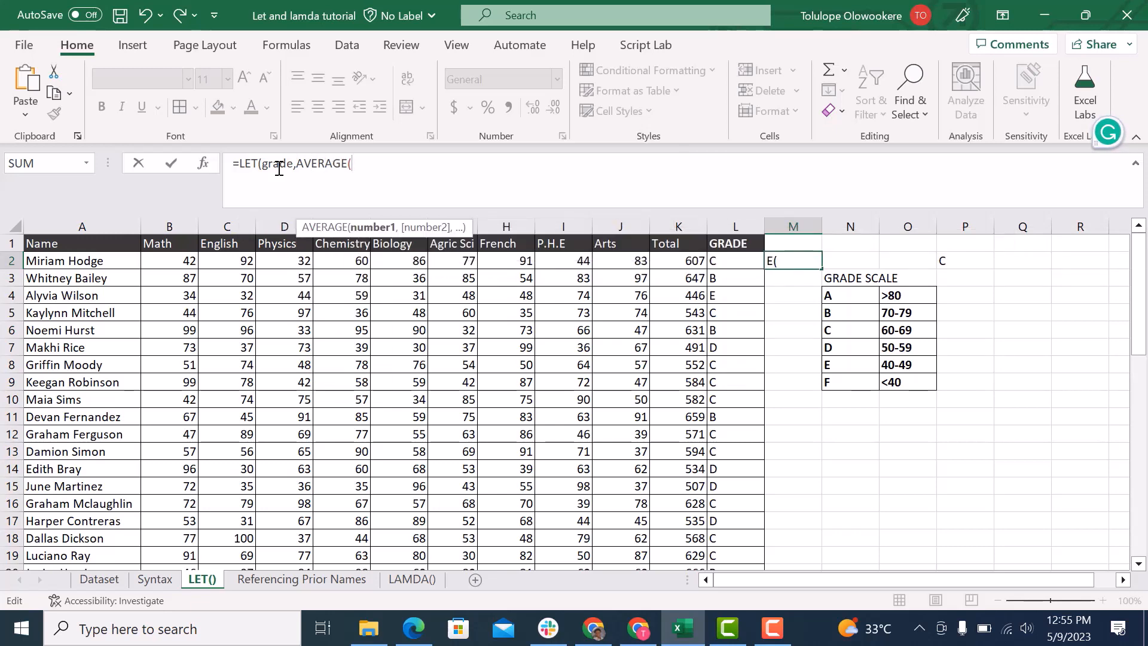
text(b2:)
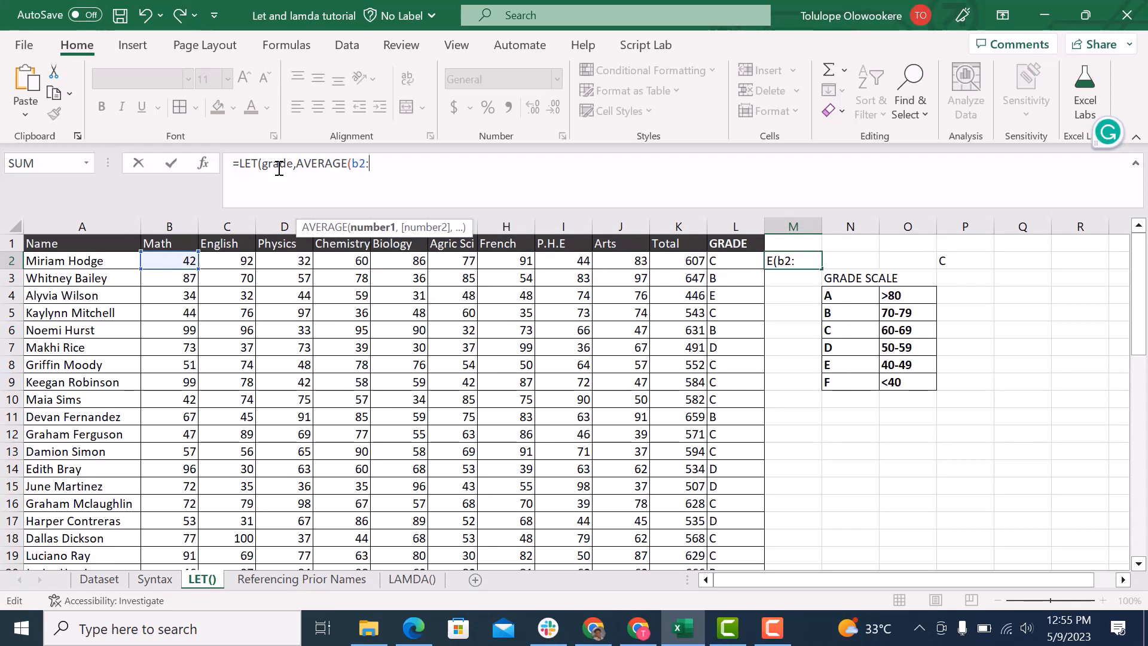
text(j2)
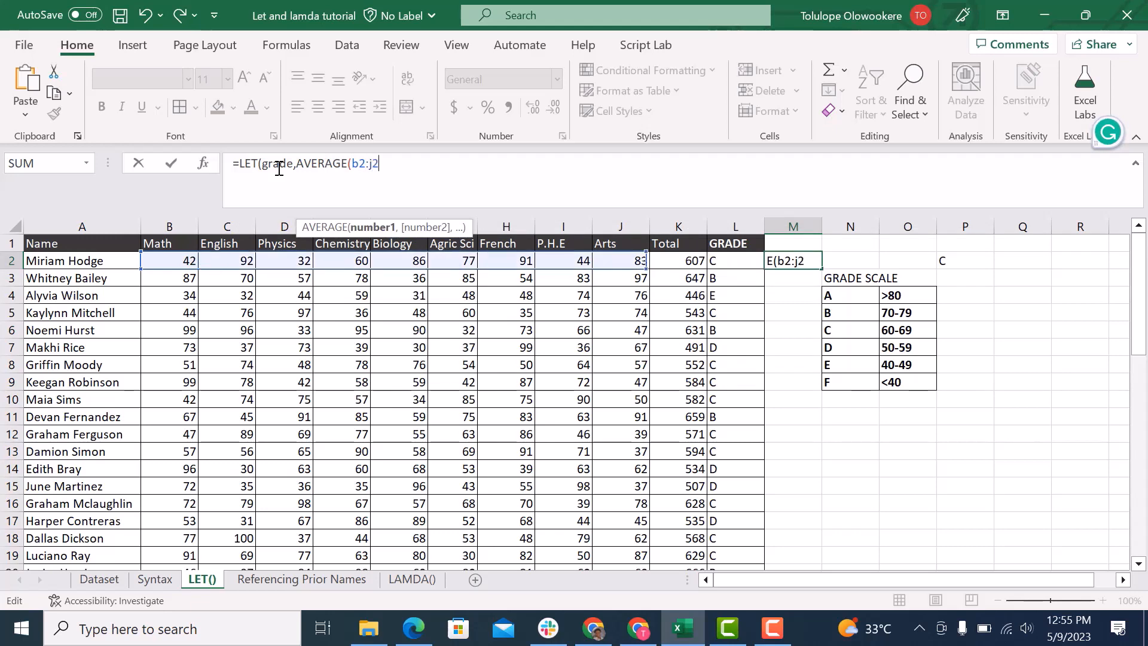
text())
text(,)
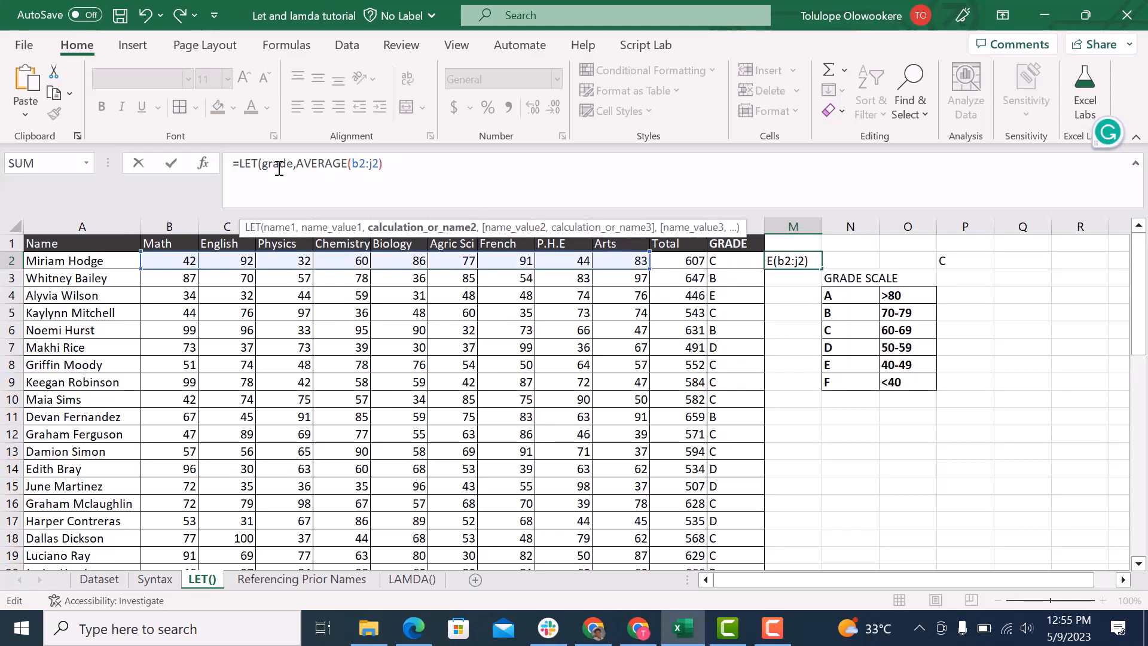
- Paste the copied IFS formula as the calculation of the LET formula and remove its leading equals sign
text(=IFS(AVERAGE(B2:J2)>80,$N$4,AVERAGE(B2:J2)>=70,$N$5,AVERAGE(B2:J2)>=60,$N$6,AVERAGE(B2:J2)>=50,$N$7,AVERAGE(B2:J2)>=40,$N$8,AVERAGE(B2:J2)<40,$N$9))
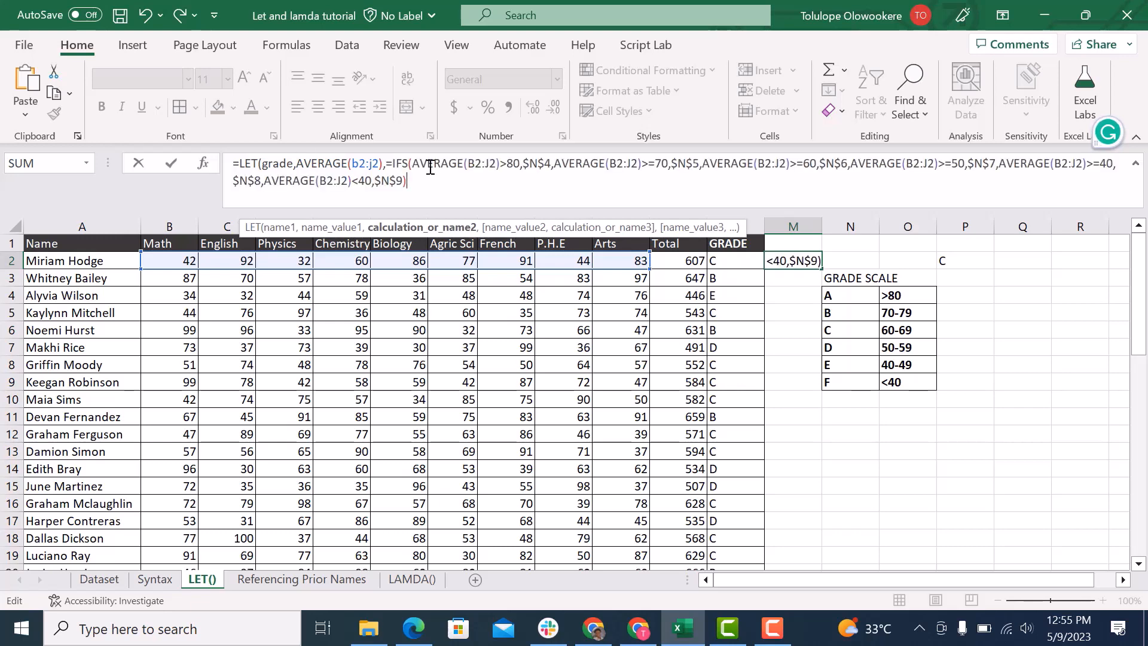
click(412, 163)
click(395, 163)
key(BackSpace)
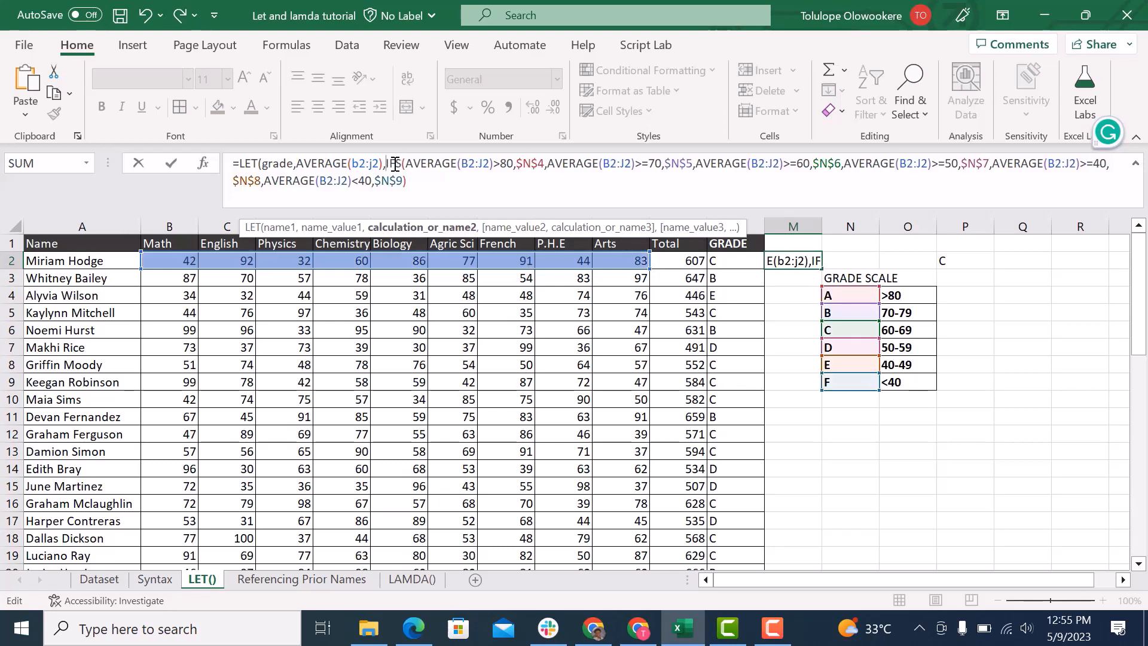
- Replace AVERAGE(B2:J2) in the first IFS condition with the name grade, so that it reads grade>80
click(429, 174)
drag(494, 163, 405, 158)
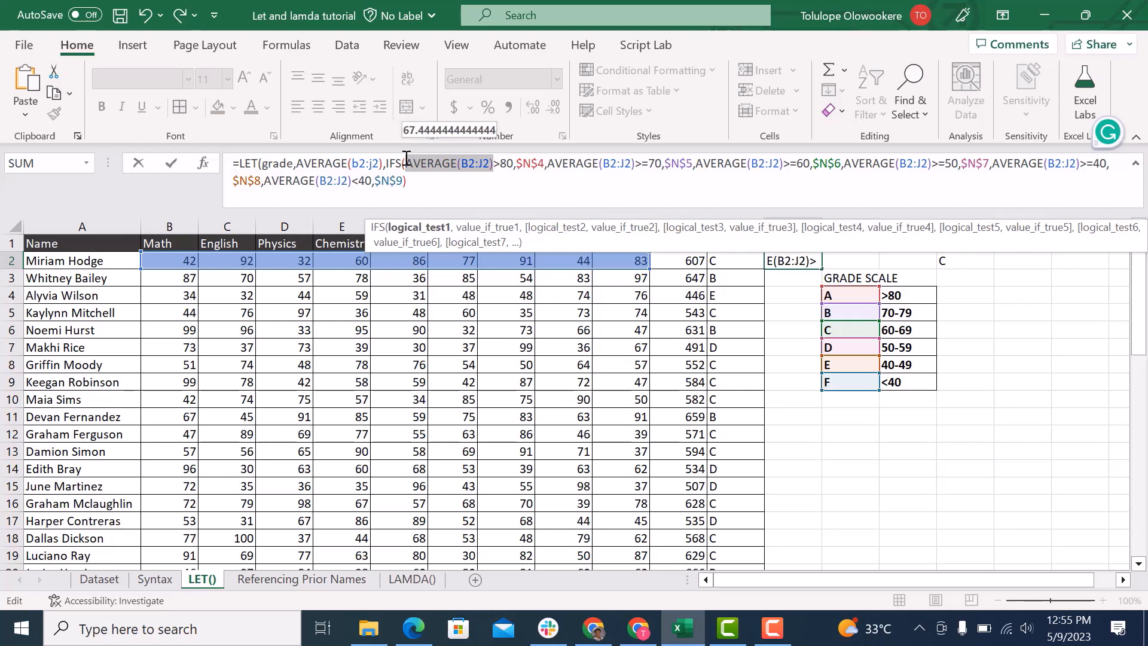
text(garde)
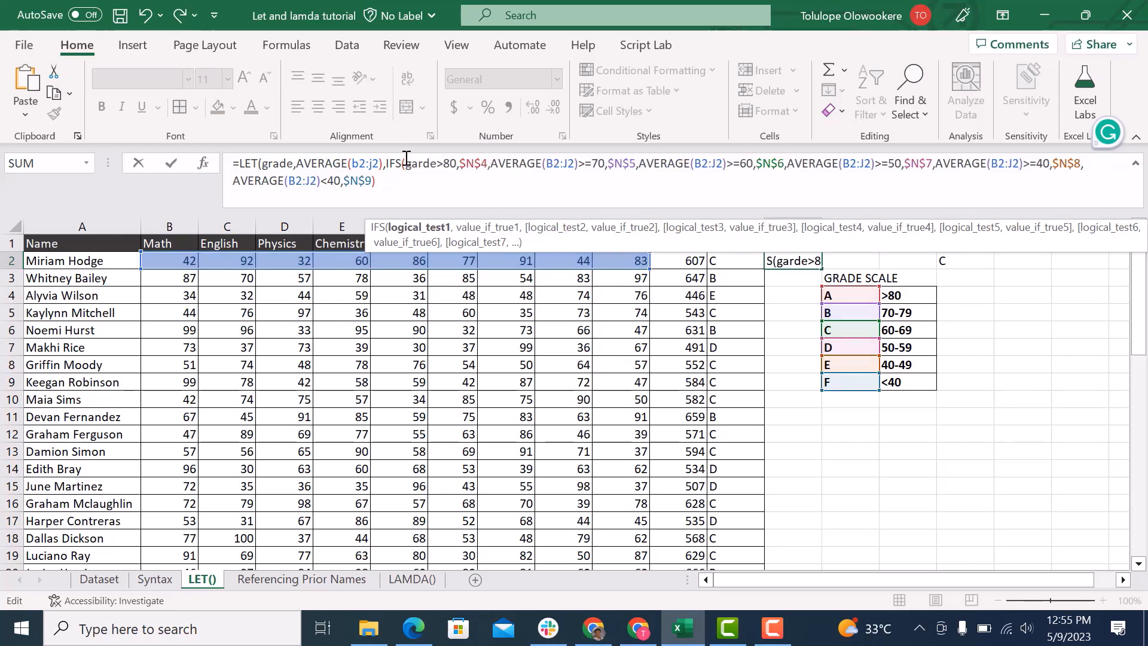
key(BackSpace)
key(BackSpace)
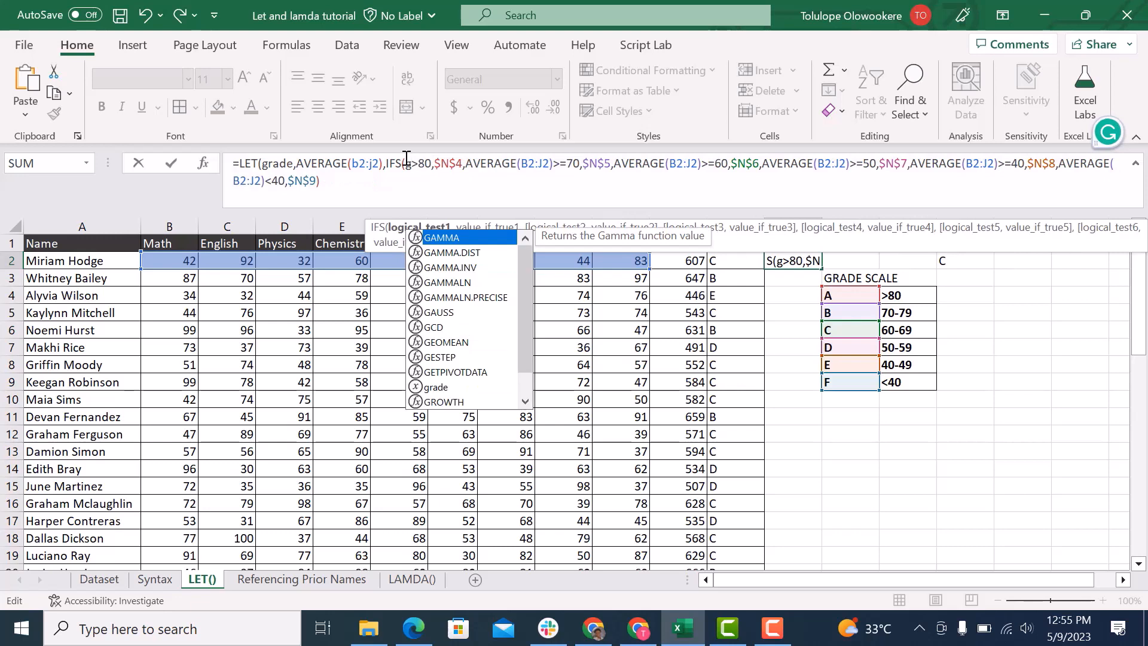
text(rad)
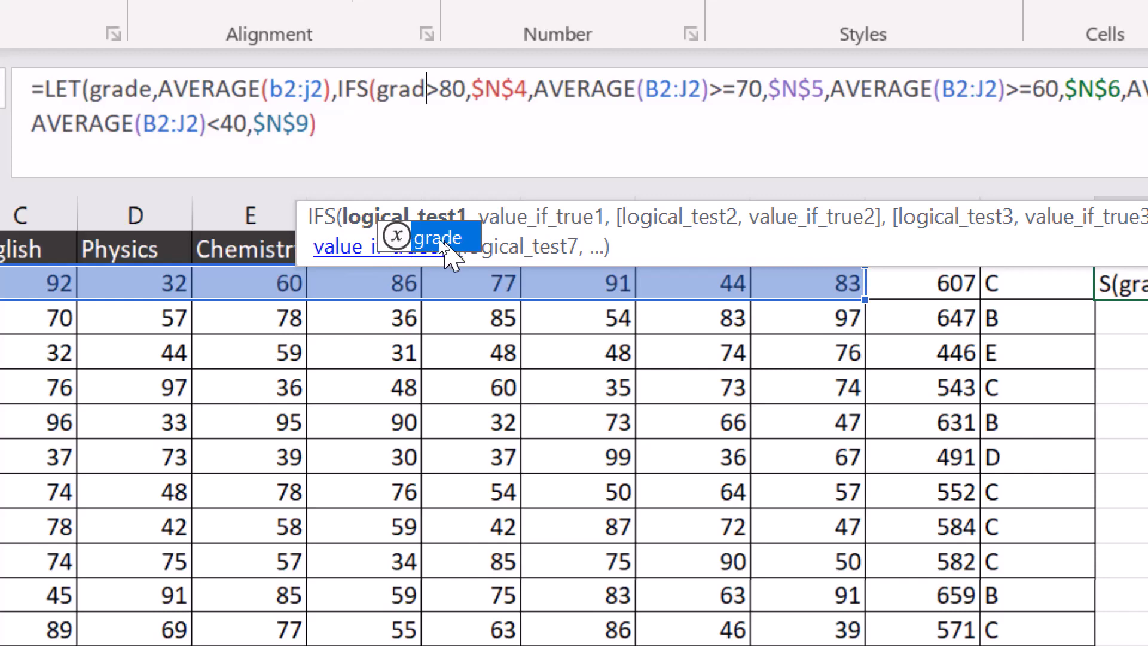
text(e)
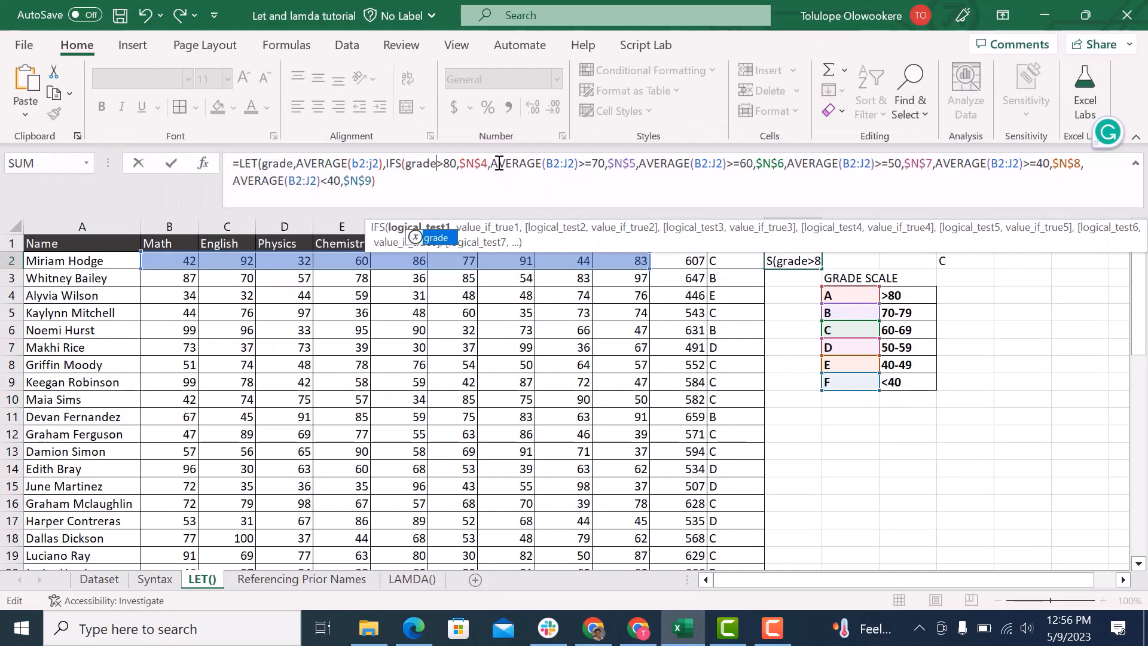
- Replace AVERAGE(B2:J2) with the name grade in the remaining five IFS conditions, >=70, >=60, >=50, >=40 and <40
drag(491, 163, 578, 163)
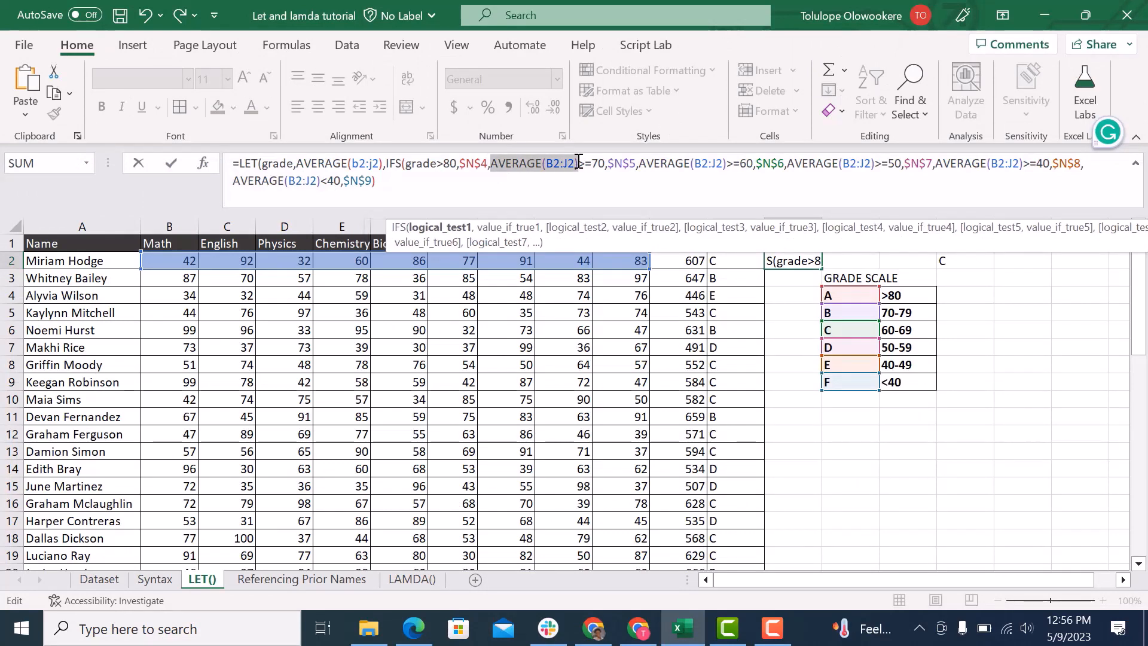
text(grade)
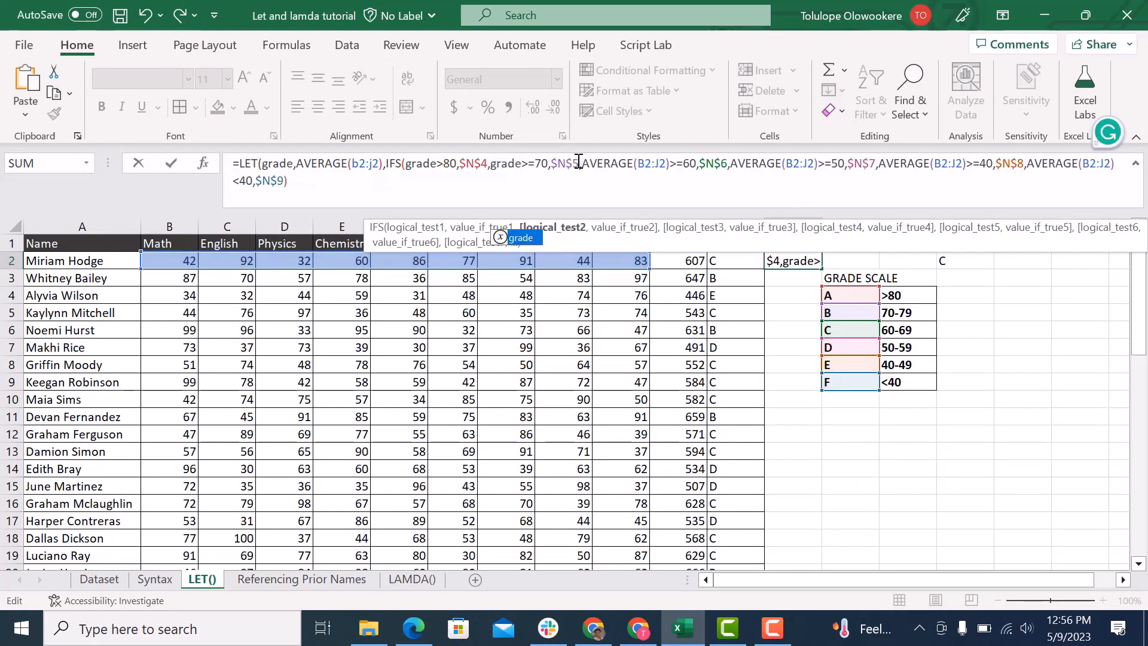
drag(582, 163, 669, 166)
text(rade)
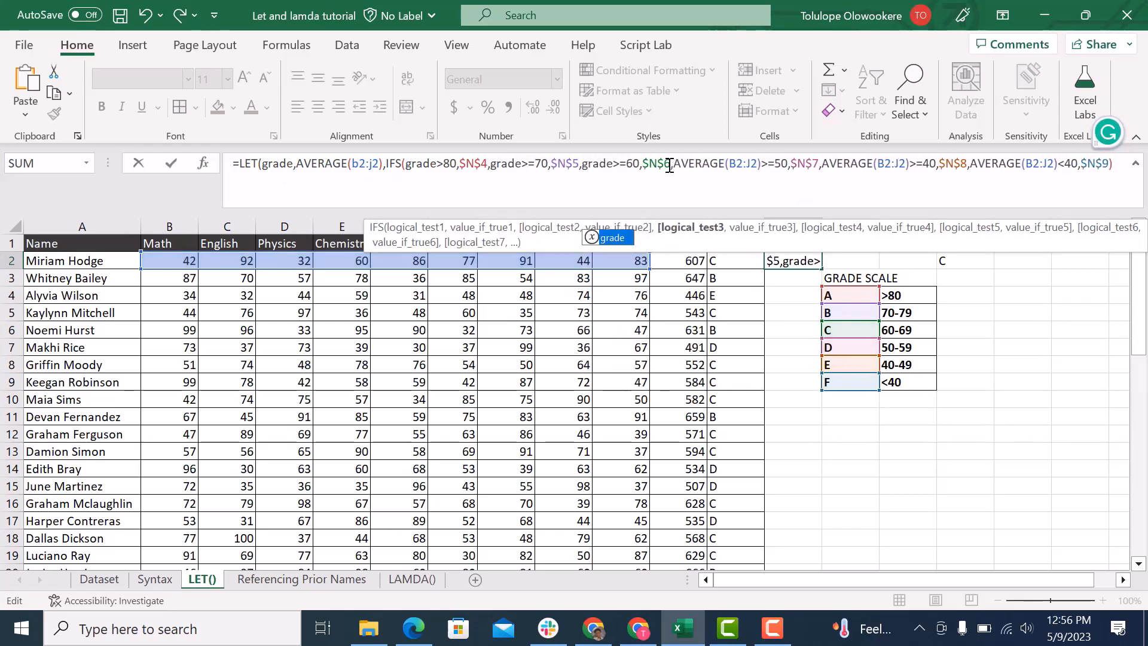
drag(675, 164, 763, 168)
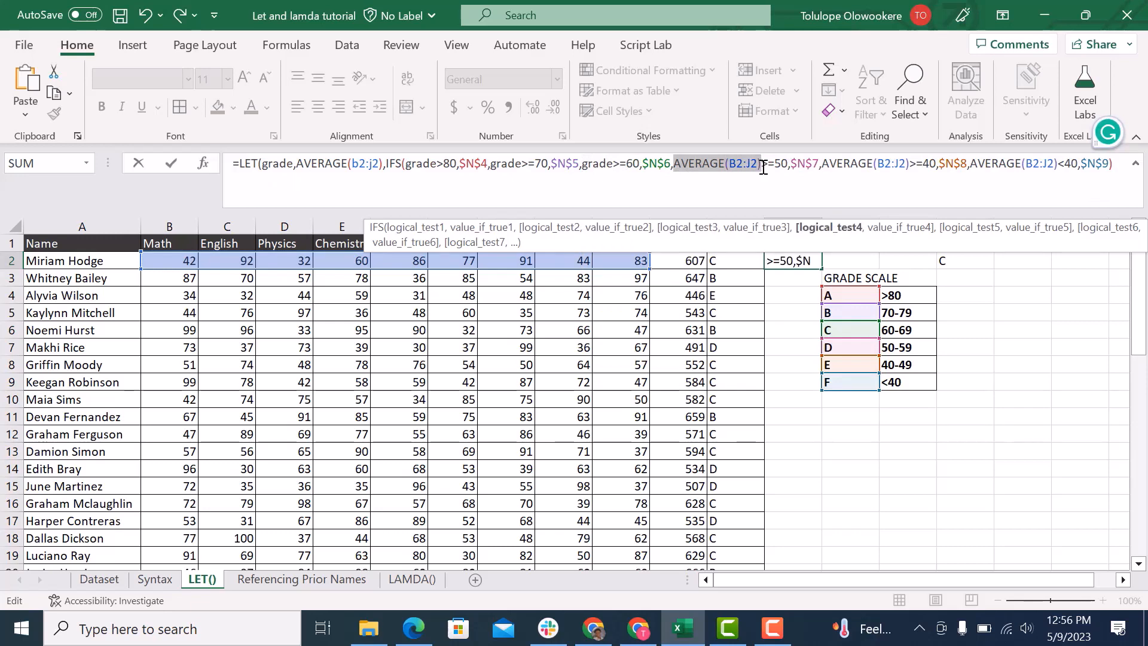
text(grade)
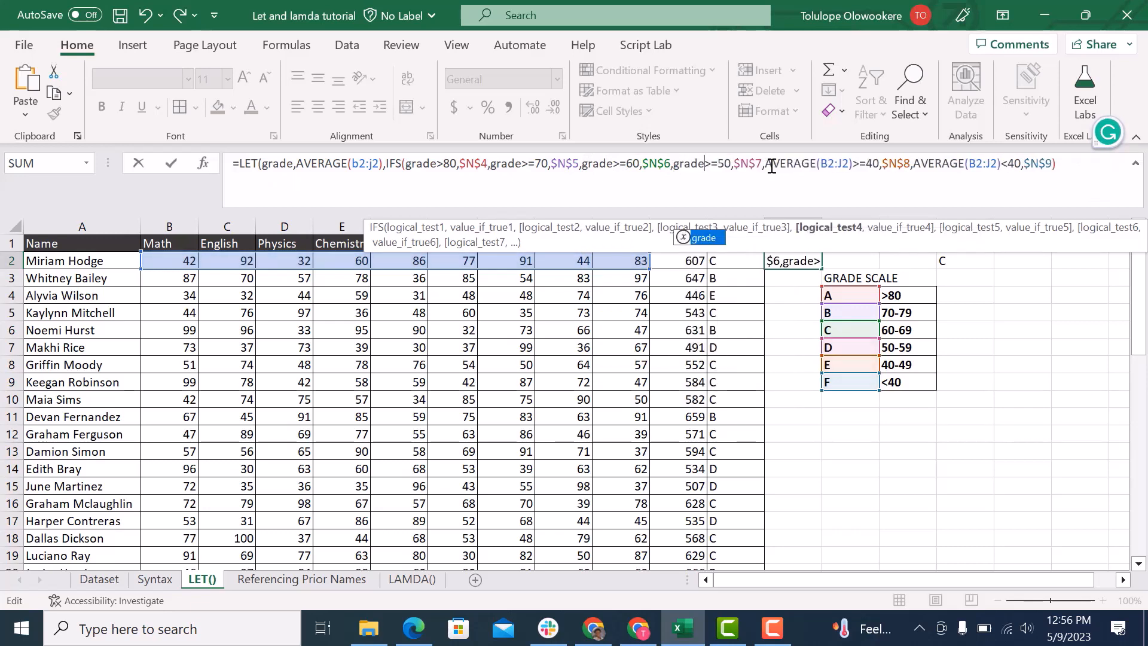
drag(768, 165, 855, 169)
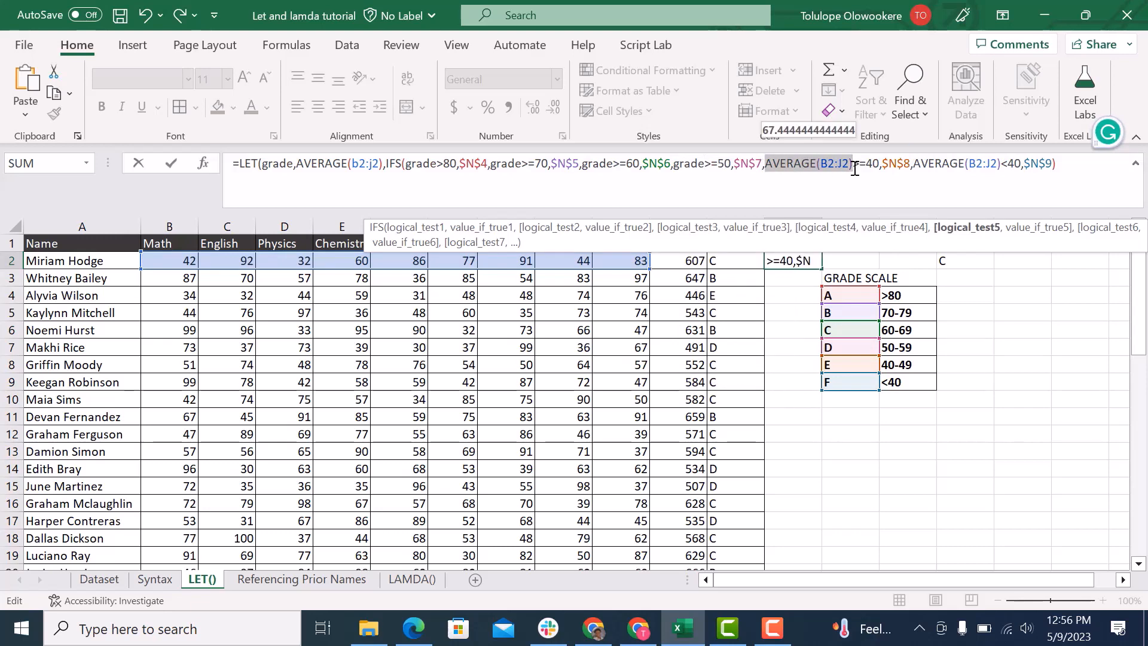
text(grade)
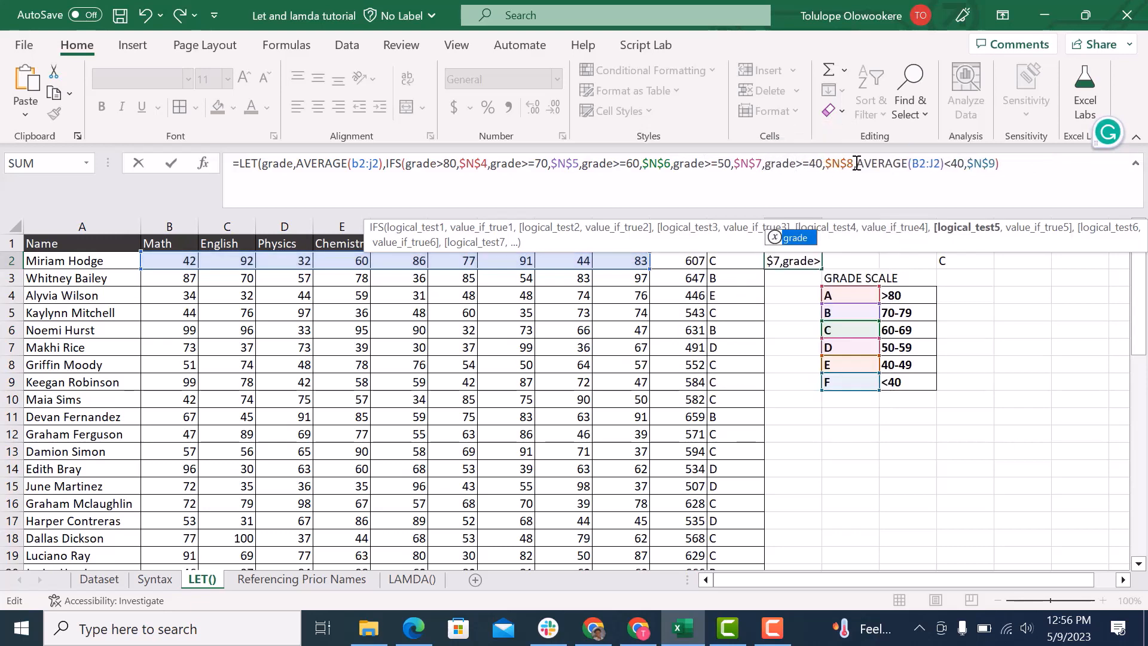
drag(858, 163, 943, 173)
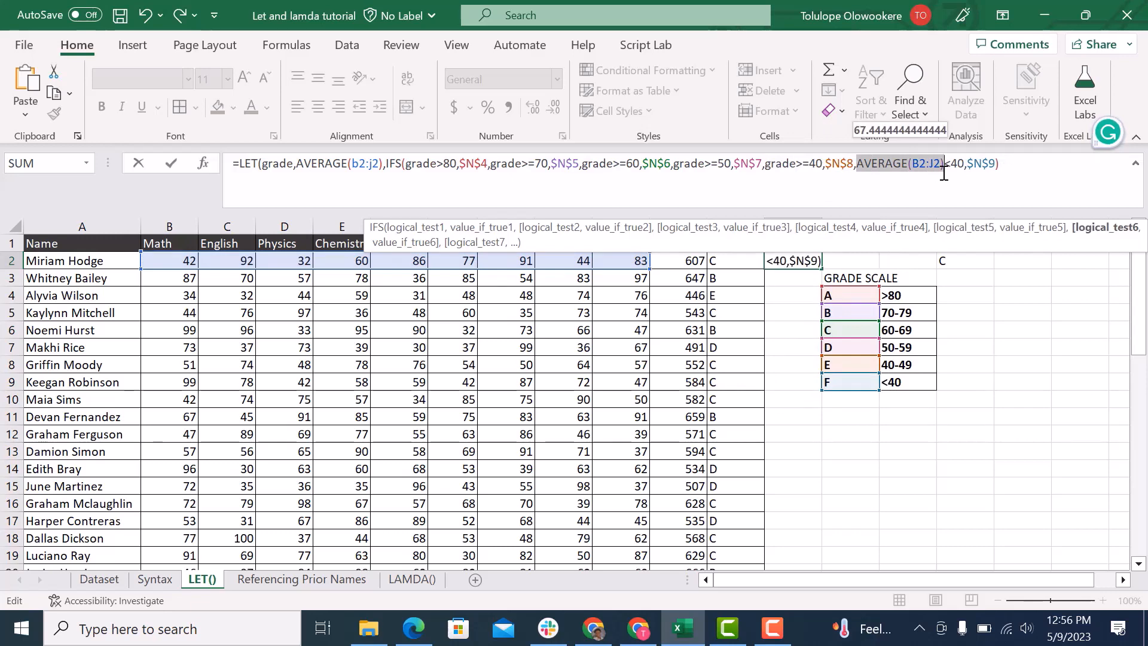
text(grade)
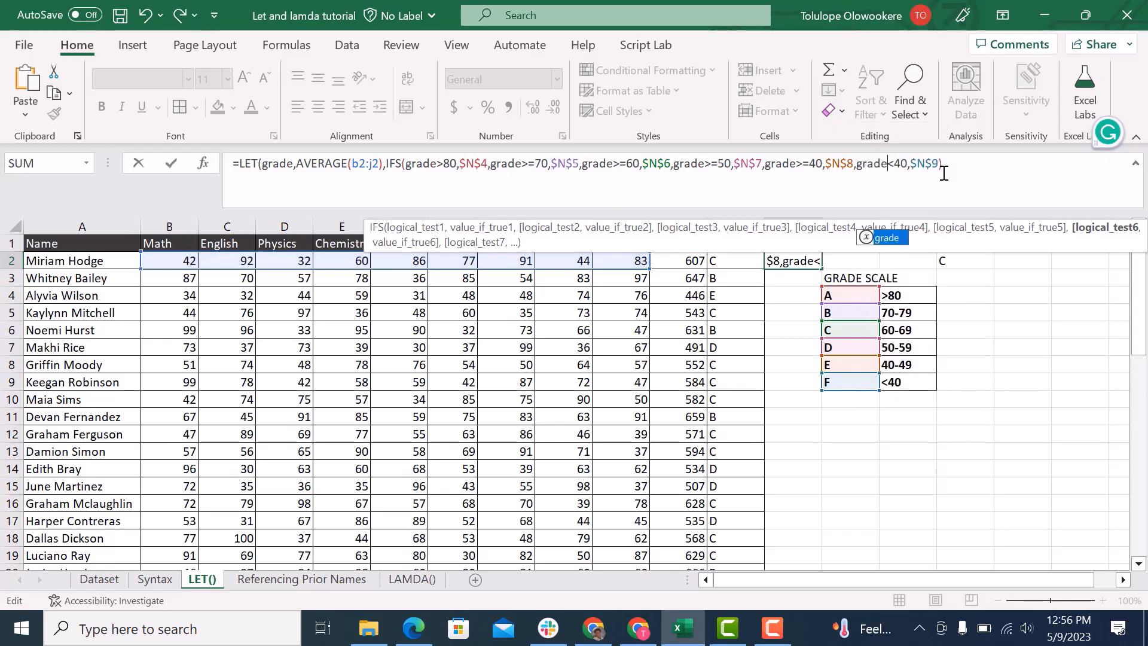
- Commit the LET formula in M2 and accept the correction that adds the missing closing parenthesis
click(949, 168)
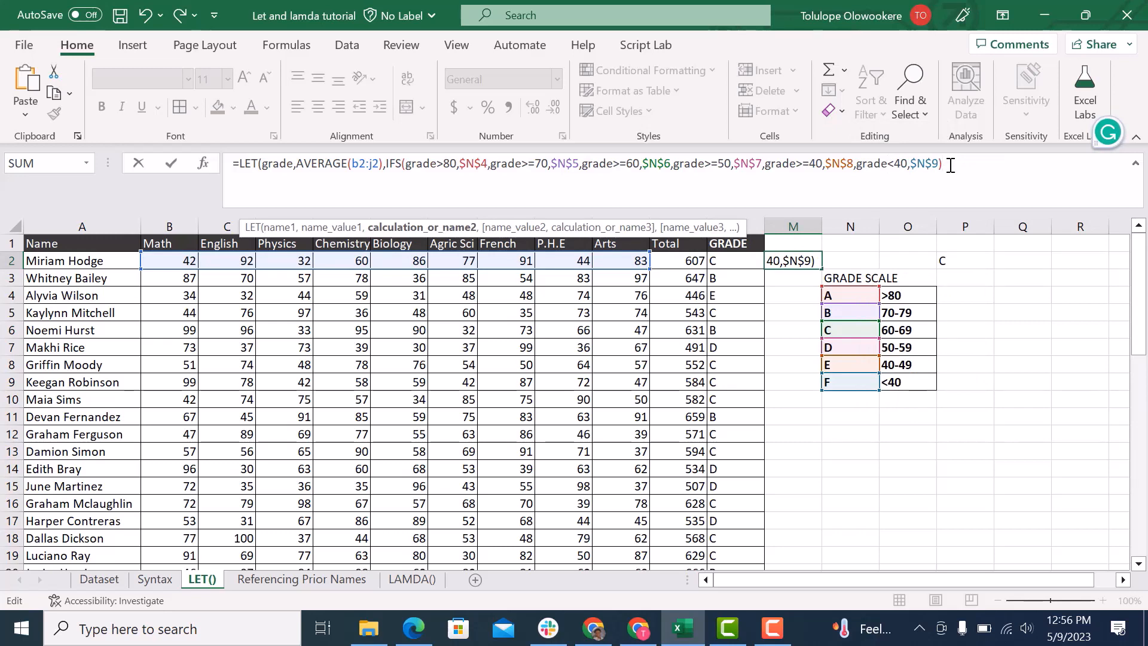
key(Return)
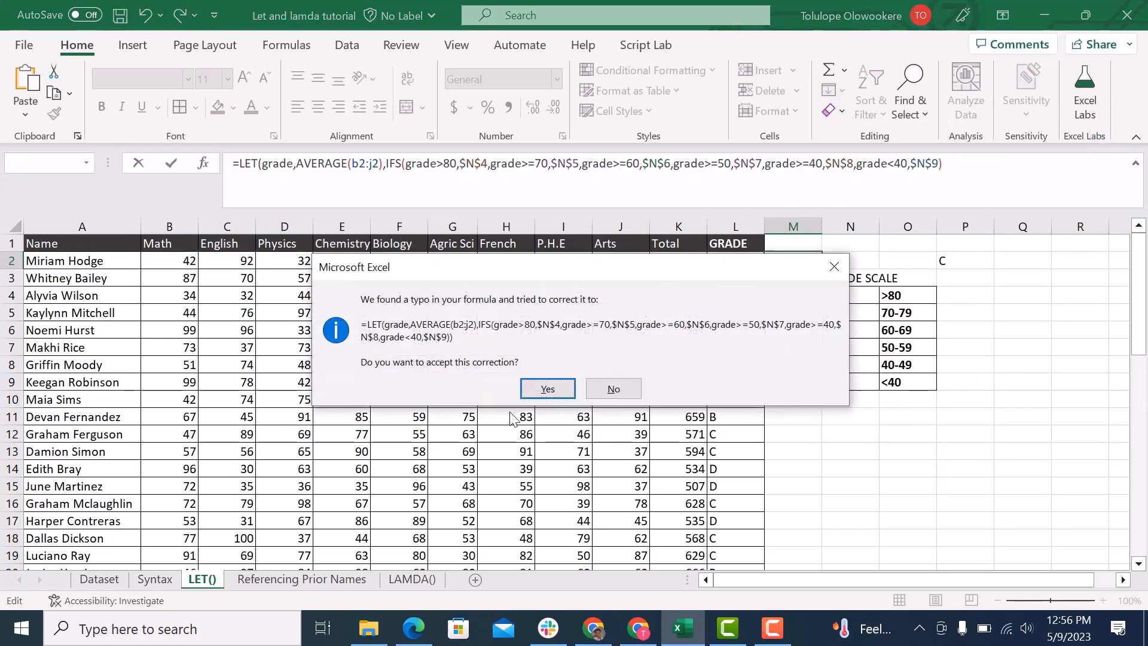
click(548, 389)
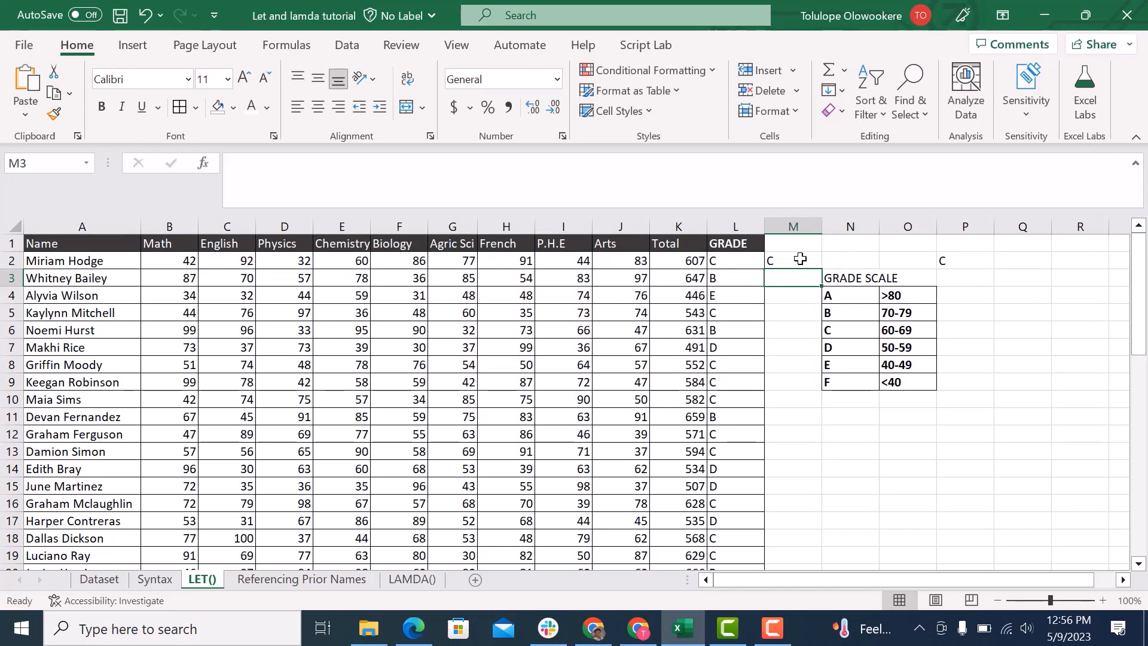
- Fill the LET formula from M2 down column M for all the students
click(800, 259)
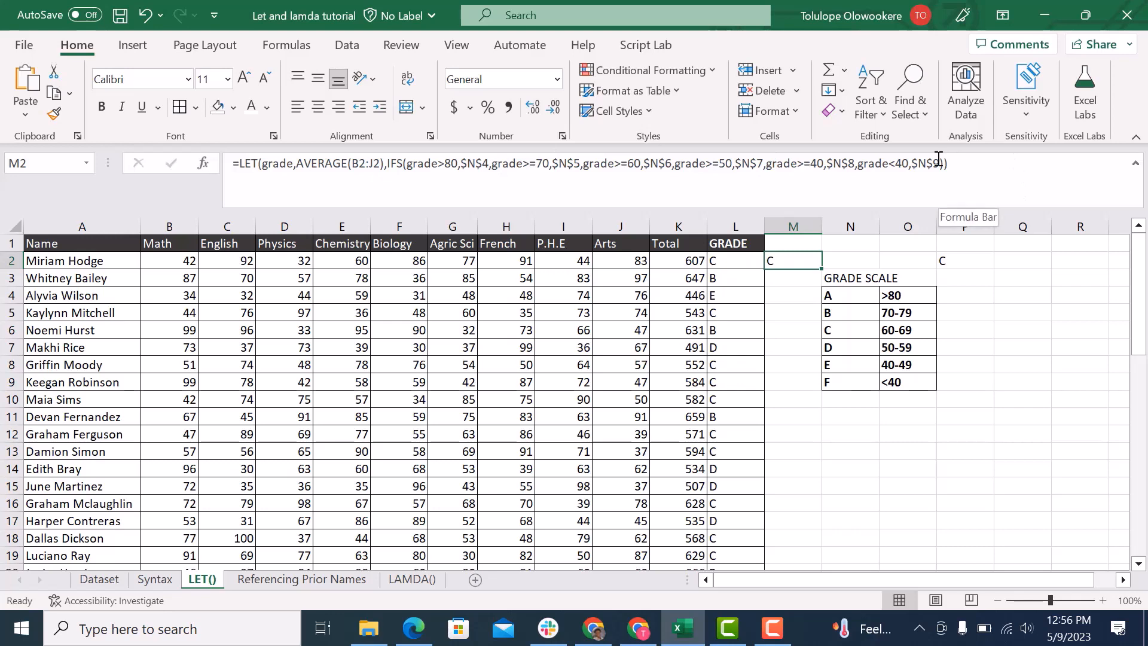
key(Return)
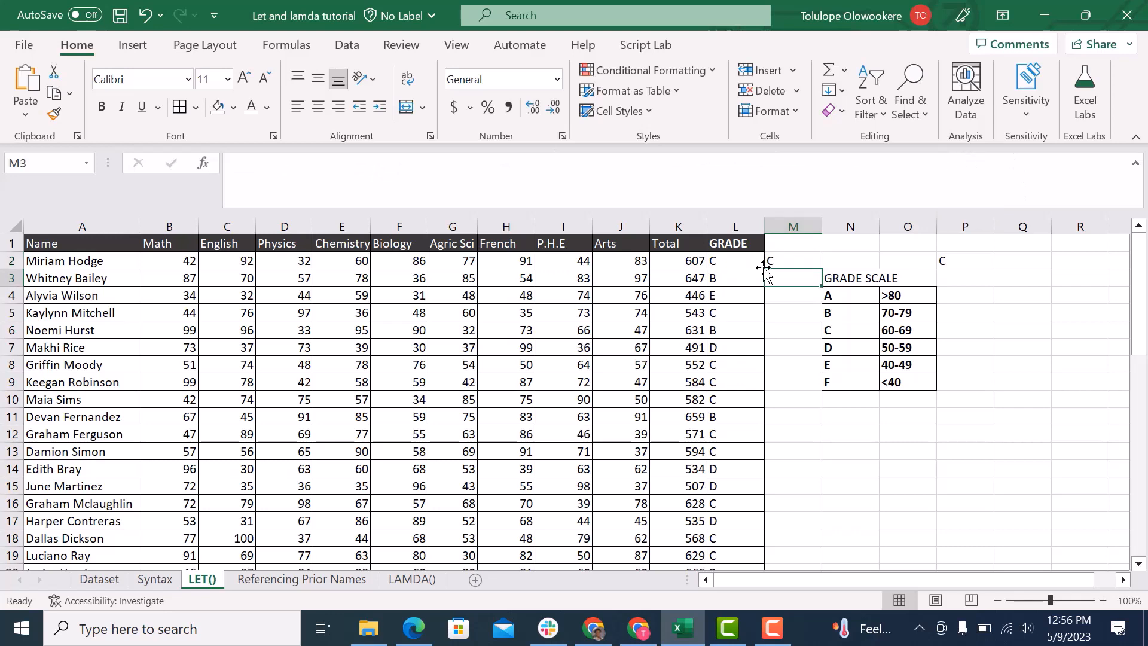
click(787, 263)
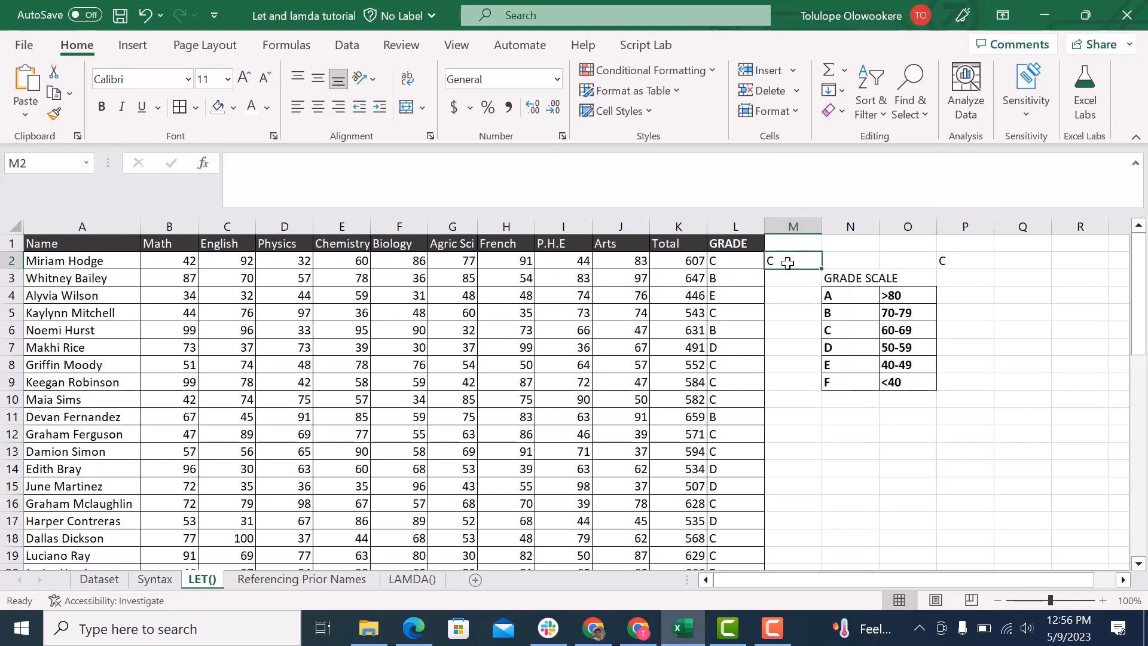
double_click(821, 269)
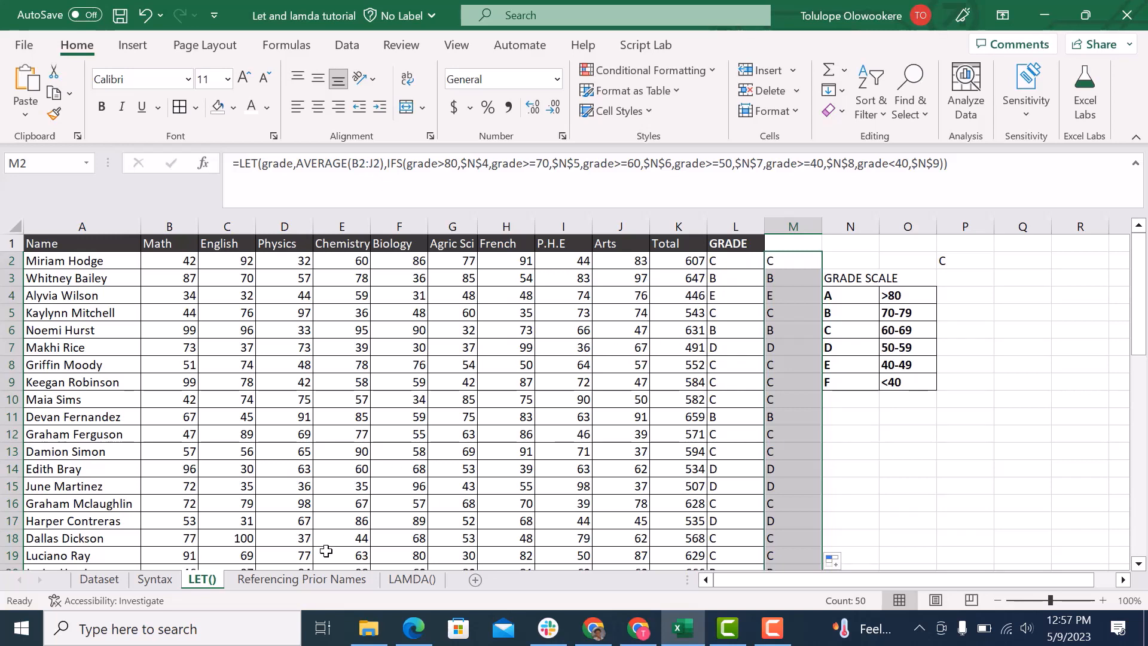
- On the Referencing Prior Names sheet, enter the heading Reamark in cell Q3 above the remark texts
click(309, 579)
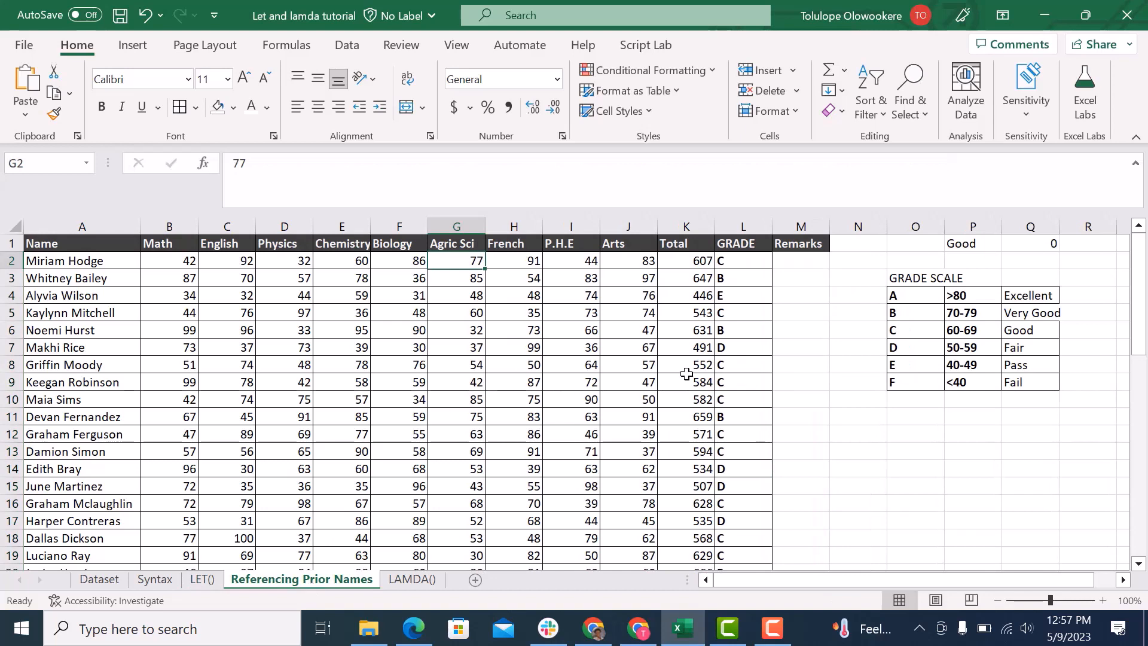
click(414, 350)
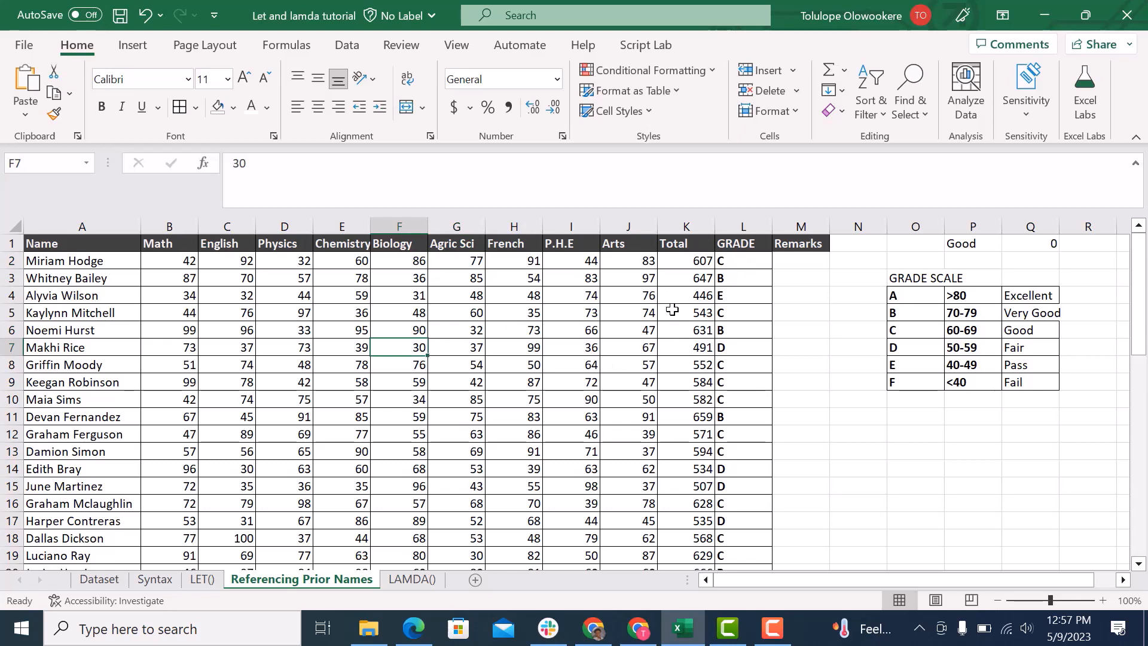
click(1033, 290)
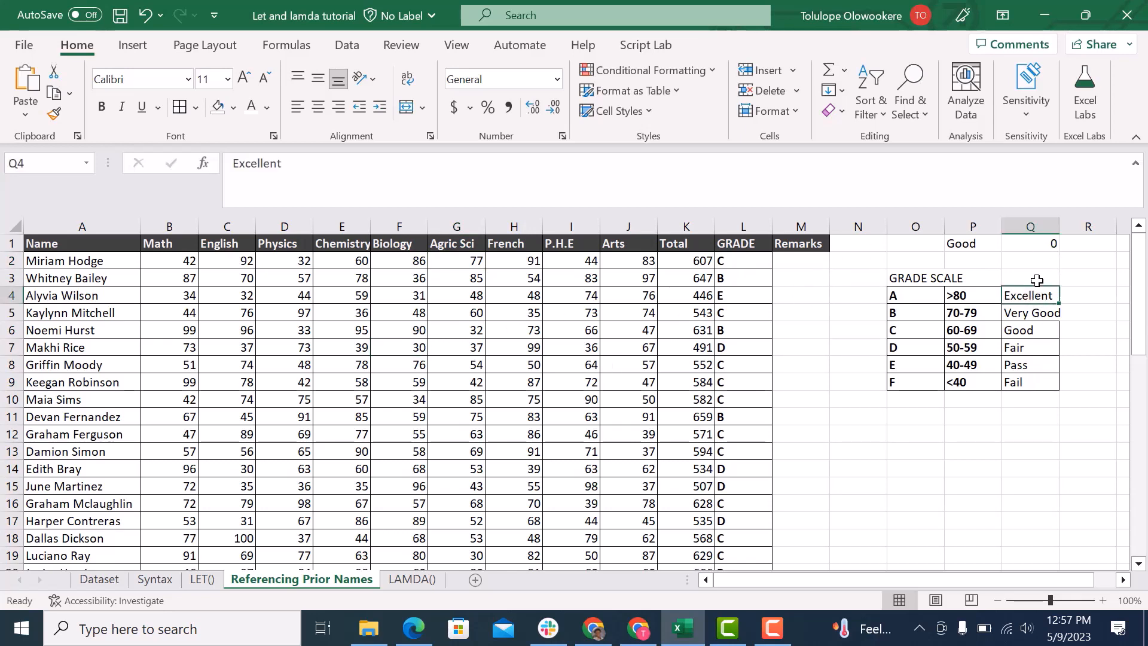
click(1034, 277)
text(Reamrk)
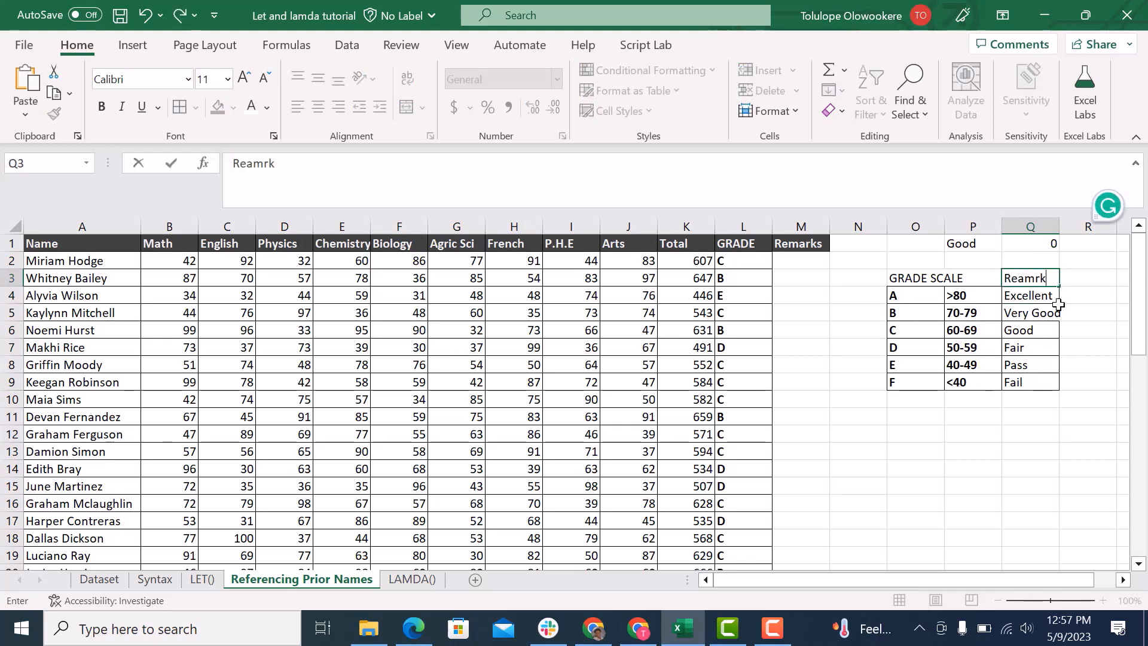
key(BackSpace)
key(BackSpace)
text(ark)
key(Return)
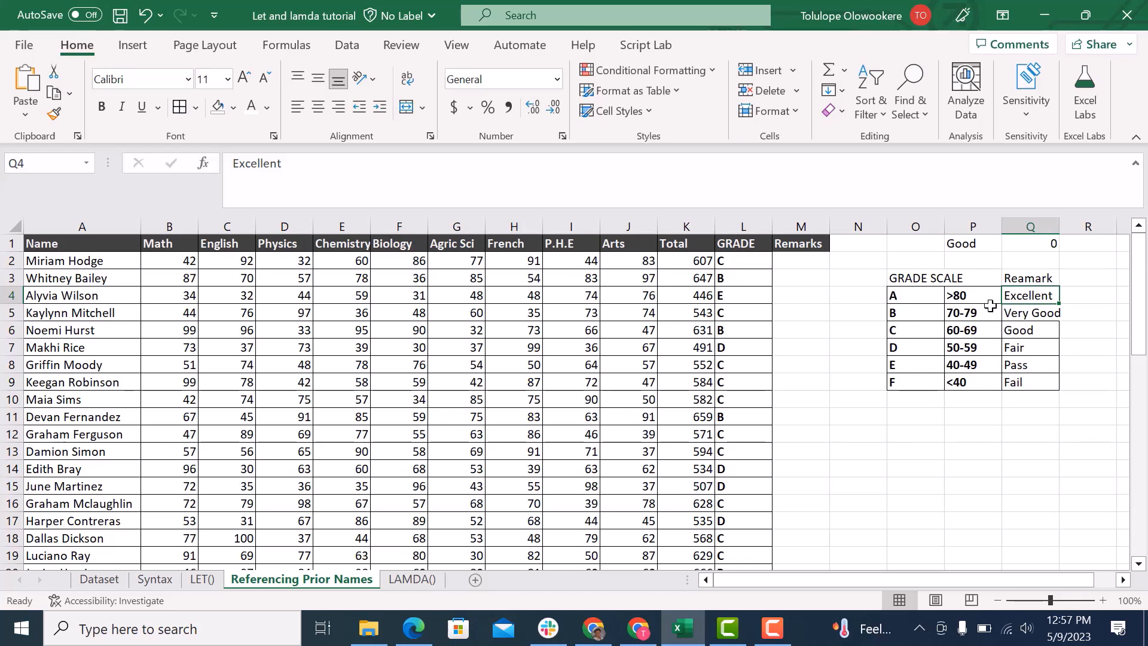
- Set the remark selection in cell P1 to Excellent
click(986, 243)
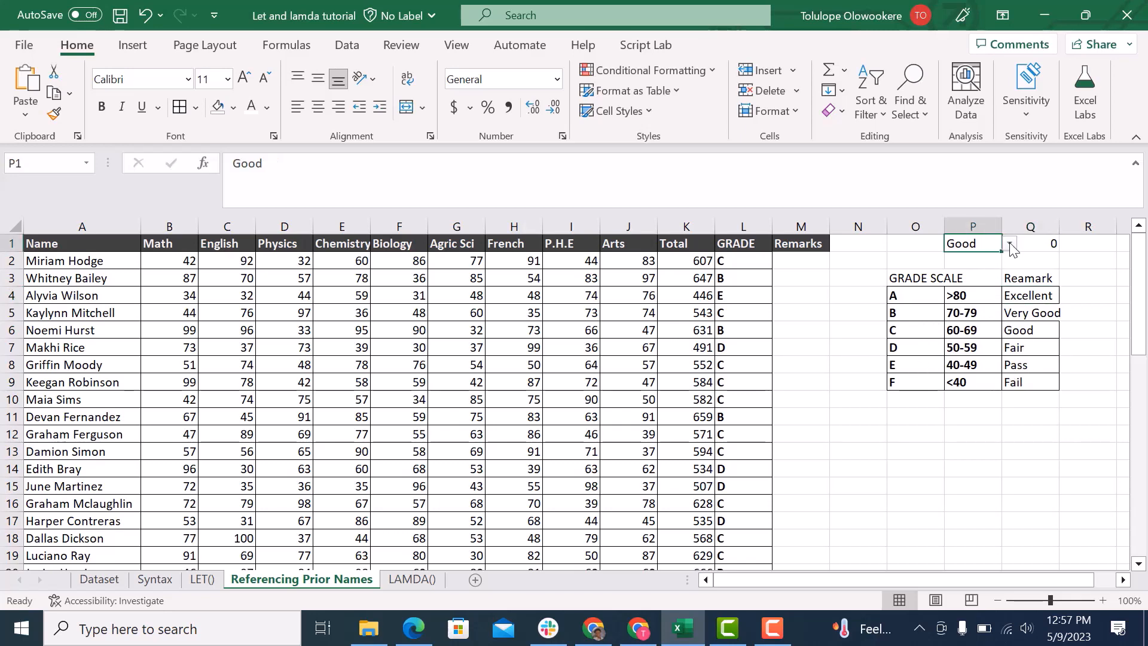
click(1010, 243)
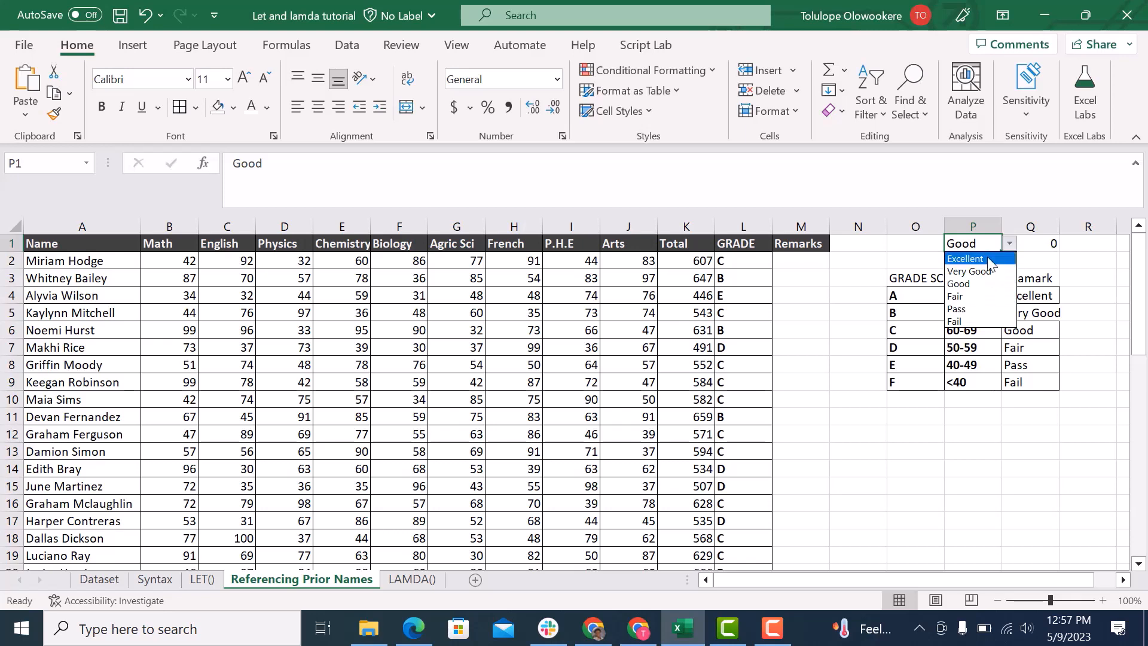
click(917, 255)
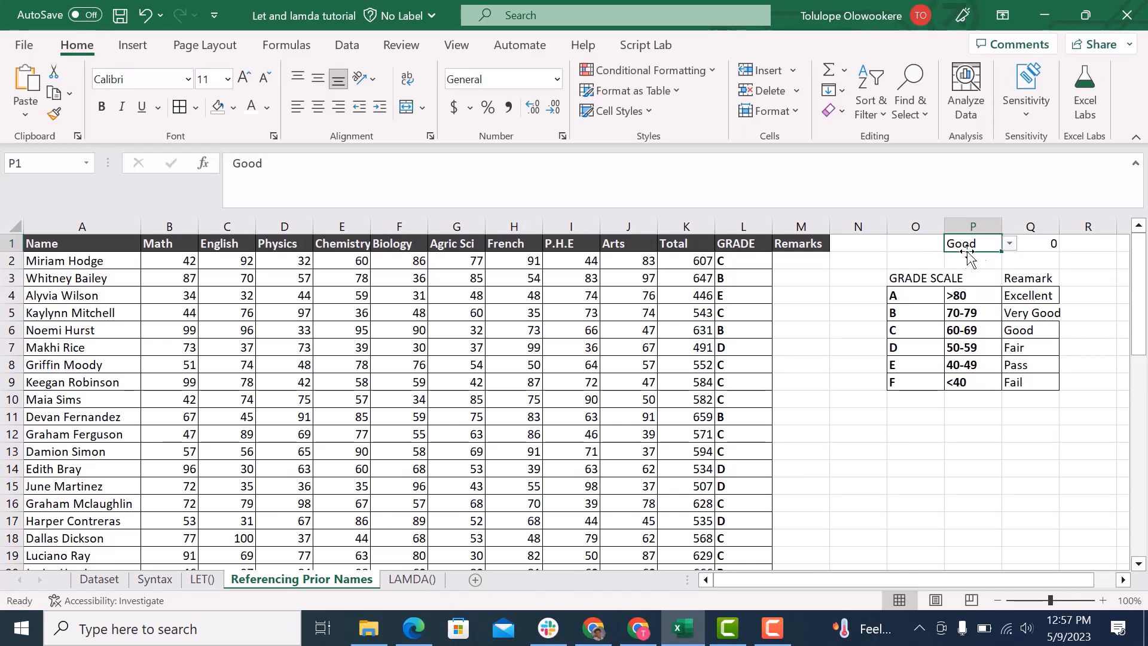
click(1009, 245)
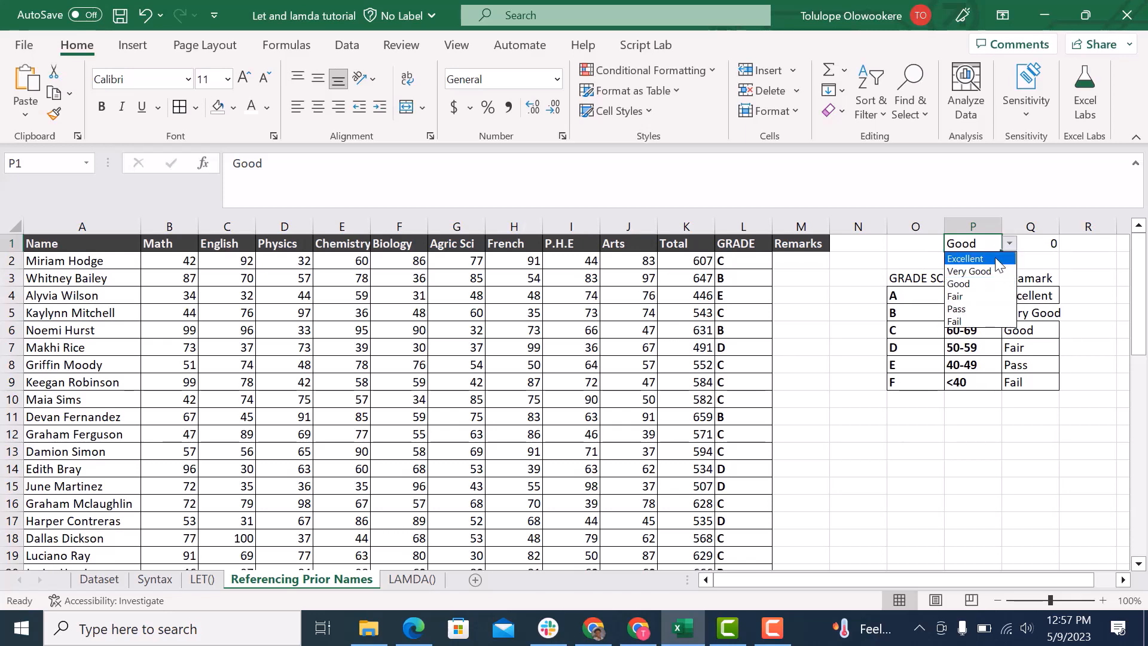
click(997, 261)
- Examine the COUNTIFS formula in cell Q1 and leave it without editing
click(1040, 250)
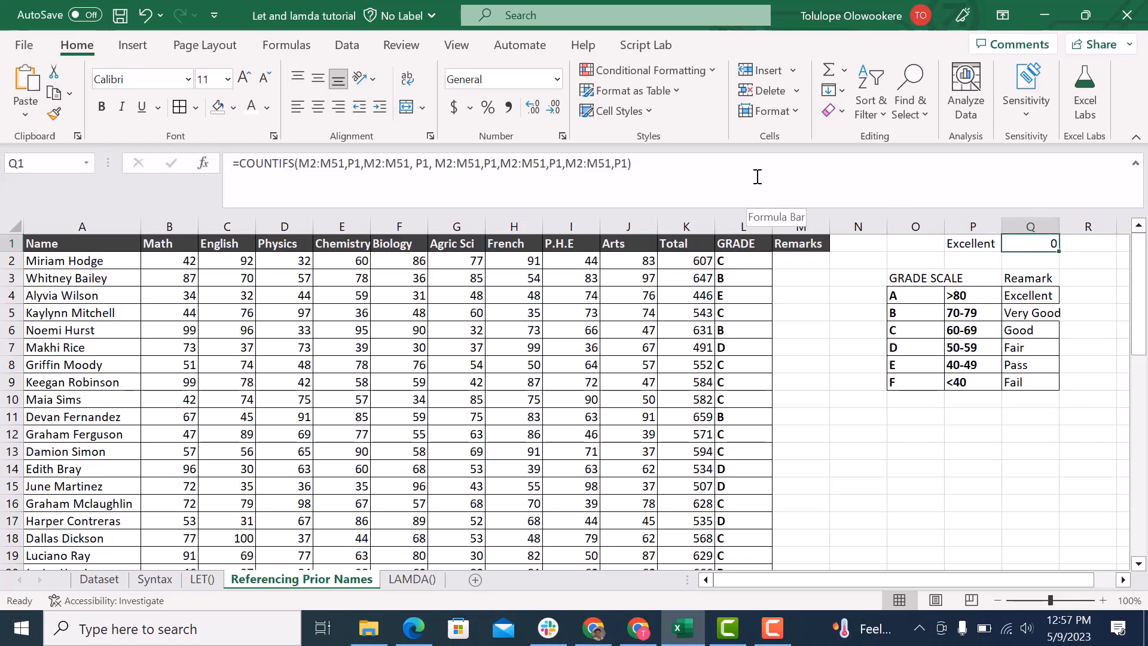
drag(755, 180, 153, 146)
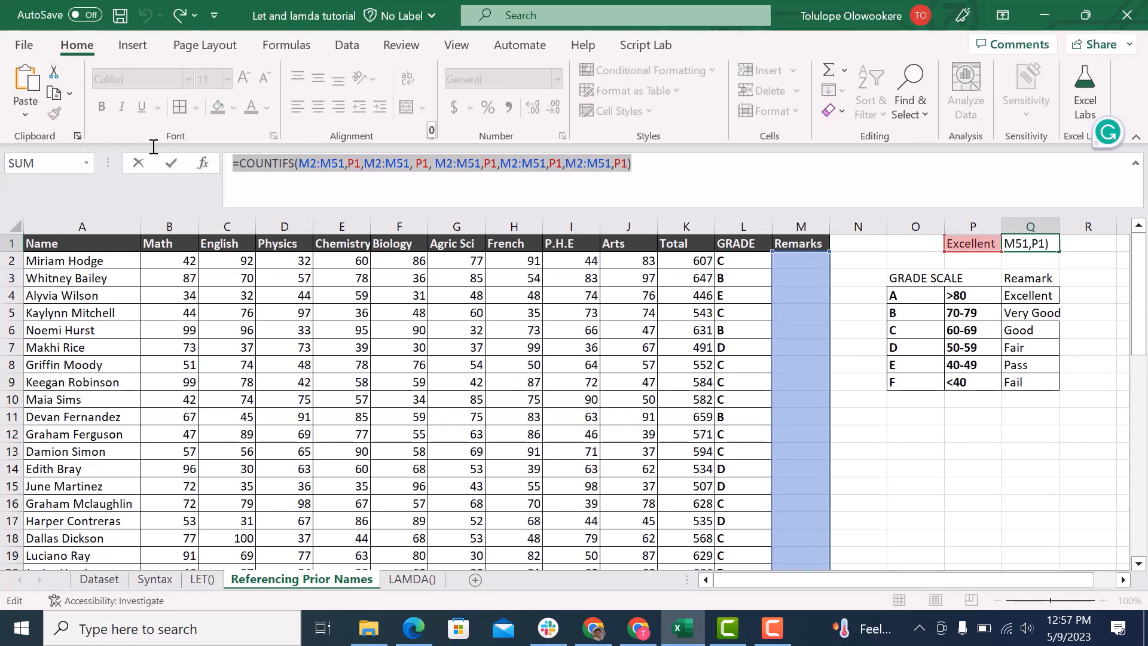
key(Escape)
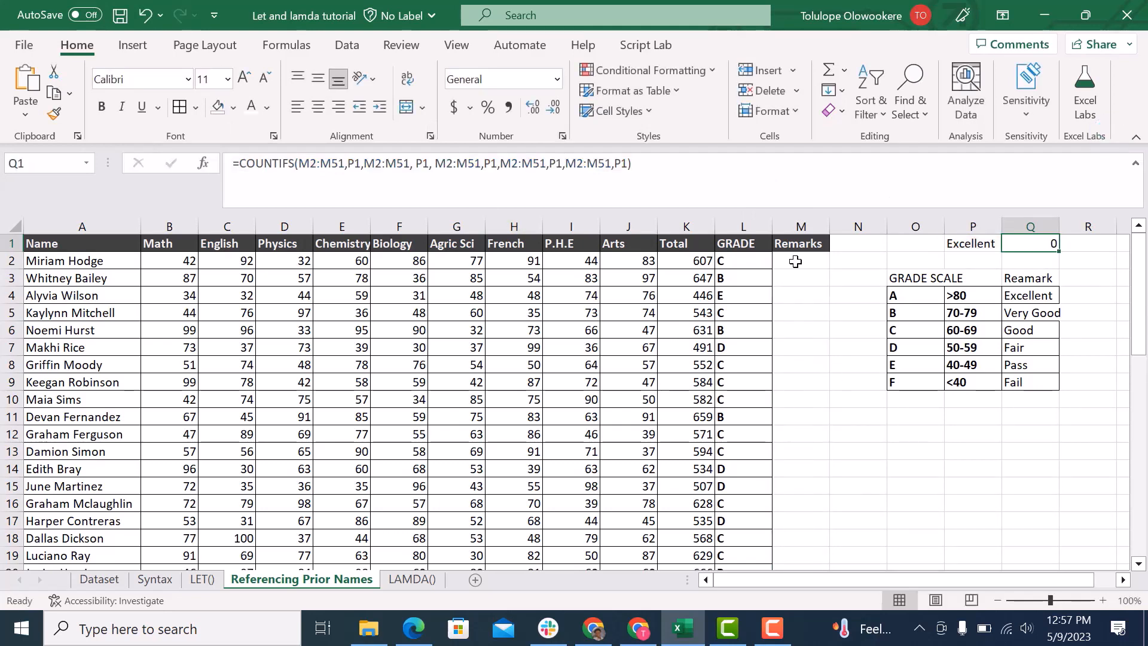
- Start a VLOOKUP formula in cell M2 of the Remarks column with L2 as the lookup value, followed by a comma
click(795, 262)
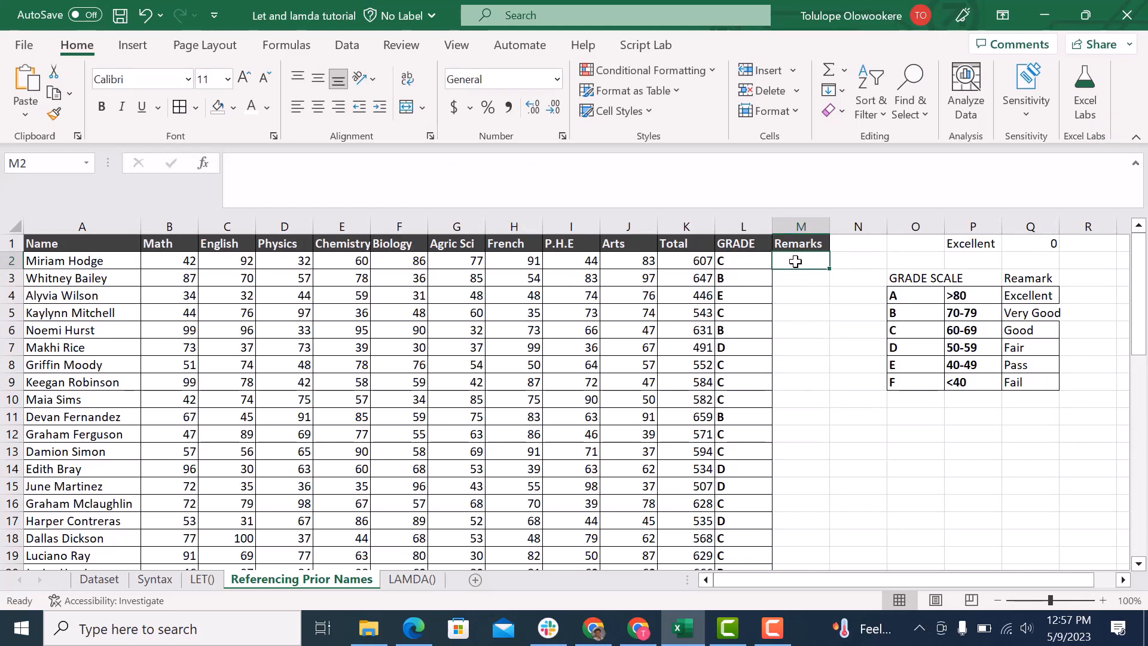
text(=)
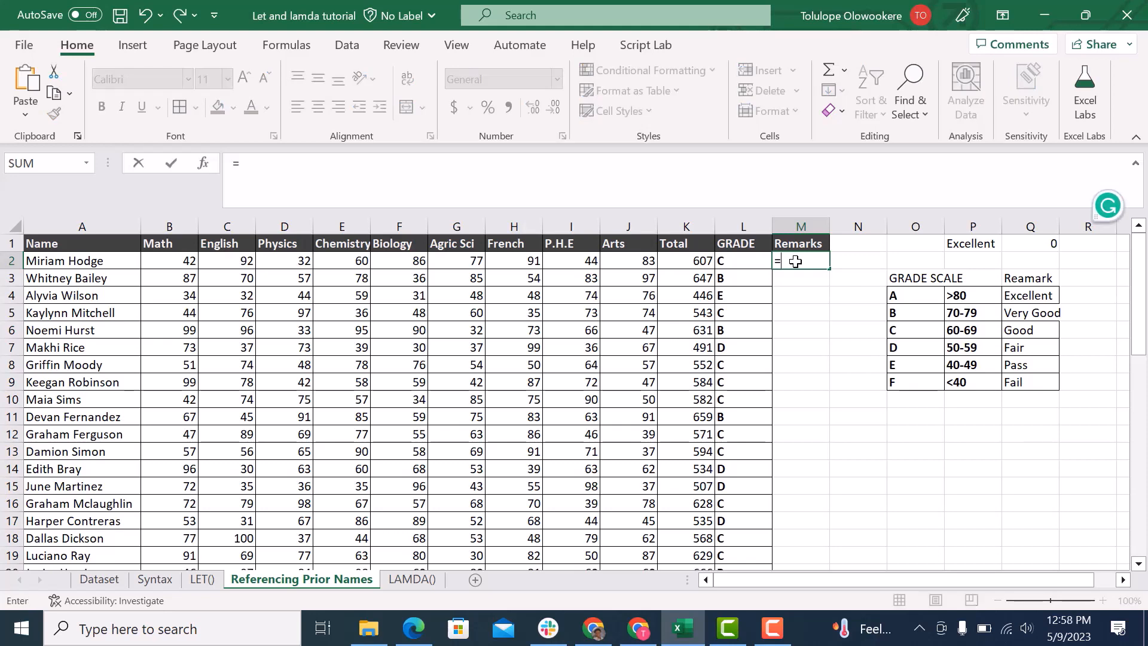
text(vlo)
key(Tab)
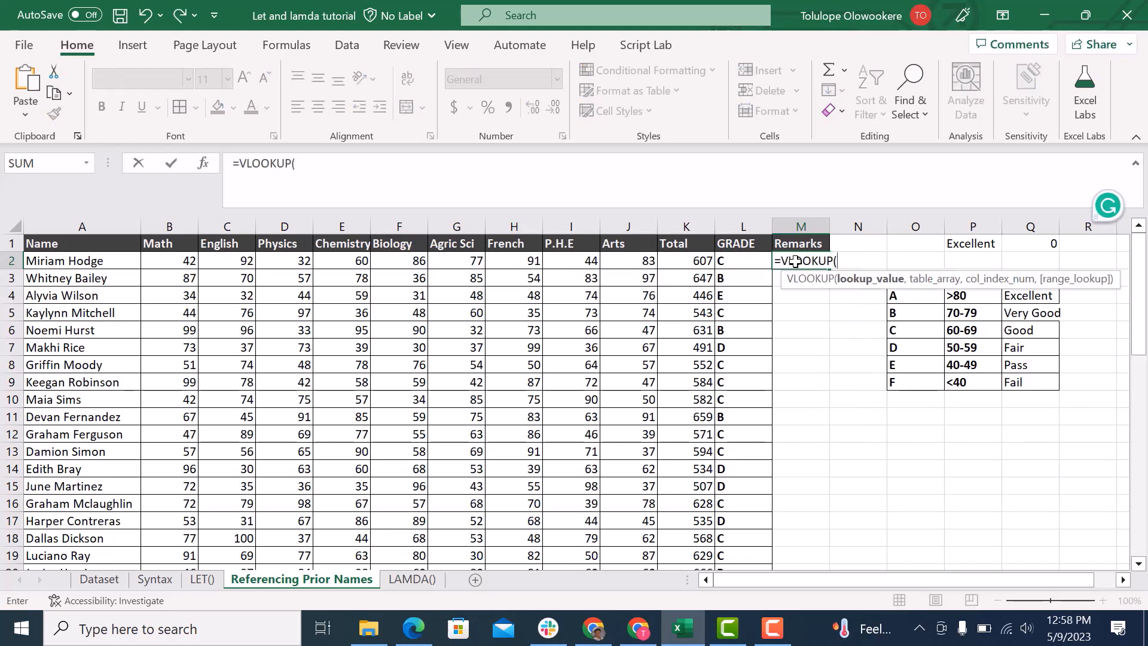
click(756, 258)
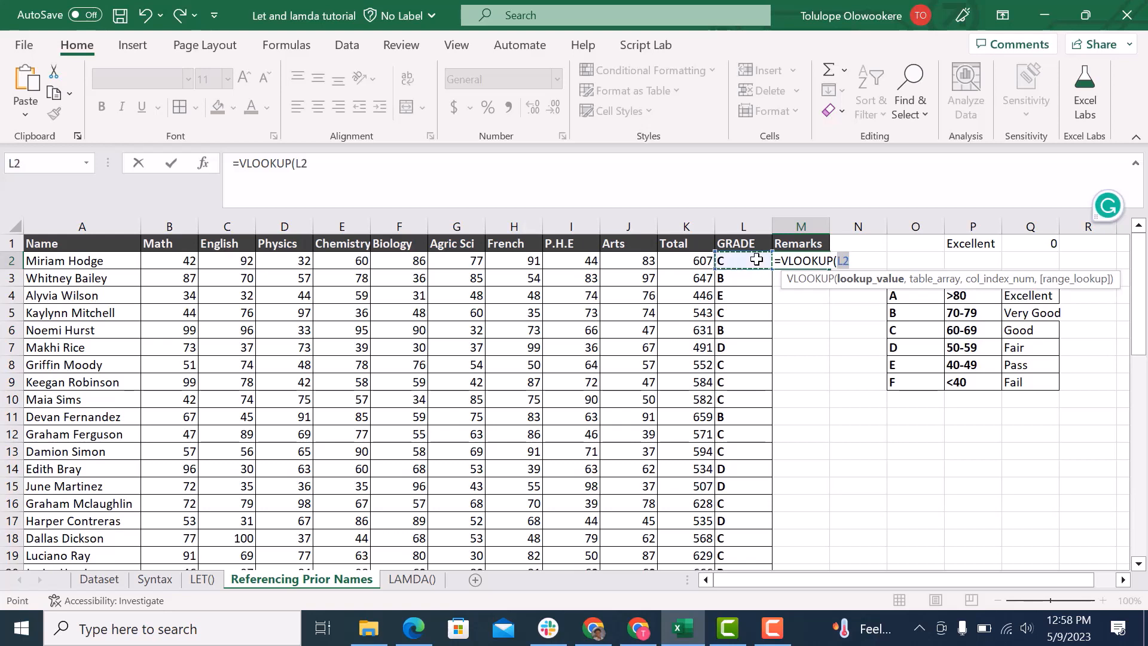
text(,)
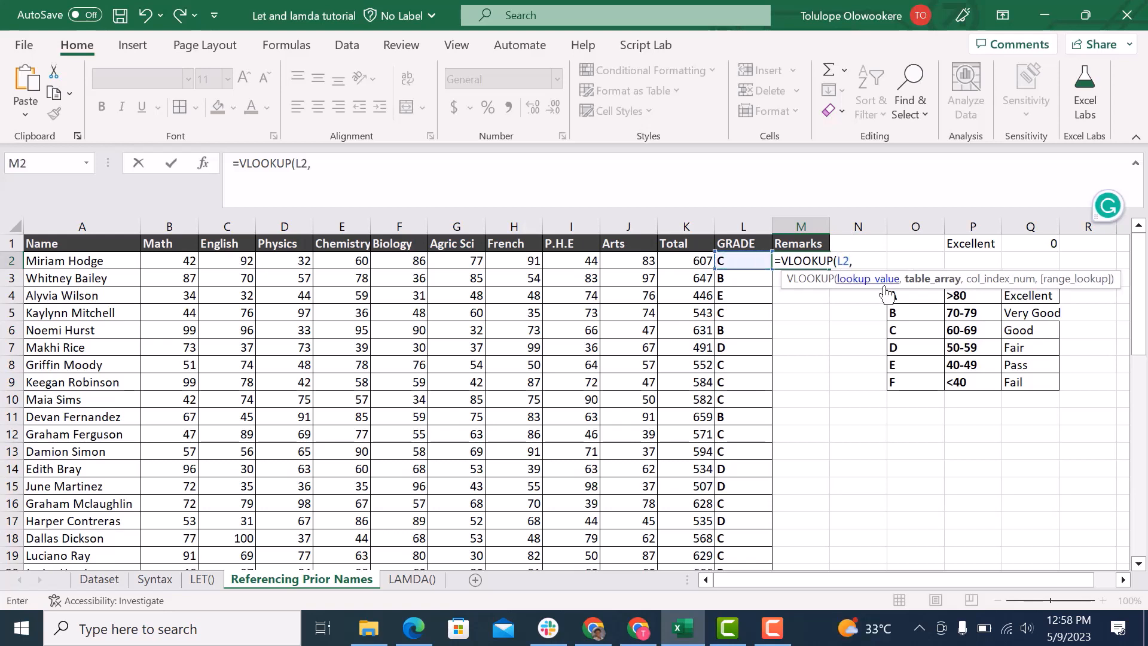
- Give the VLOOKUP formula the table array O4:Q9 and column index 3, followed by a comma
drag(911, 296, 1038, 390)
text(,3)
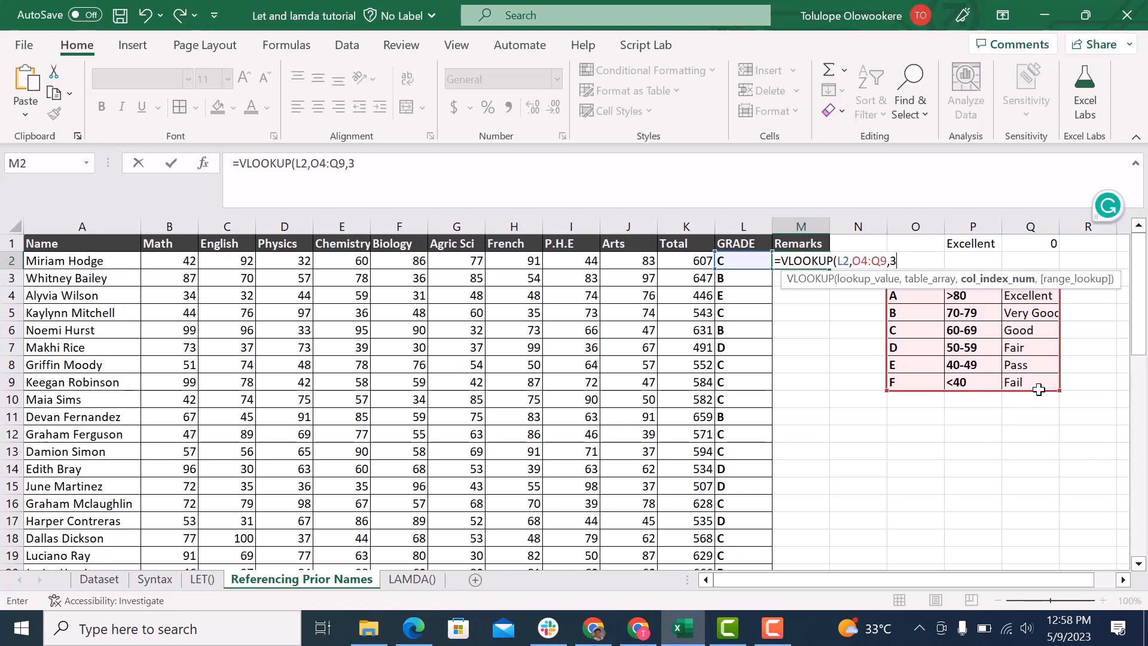
text(,)
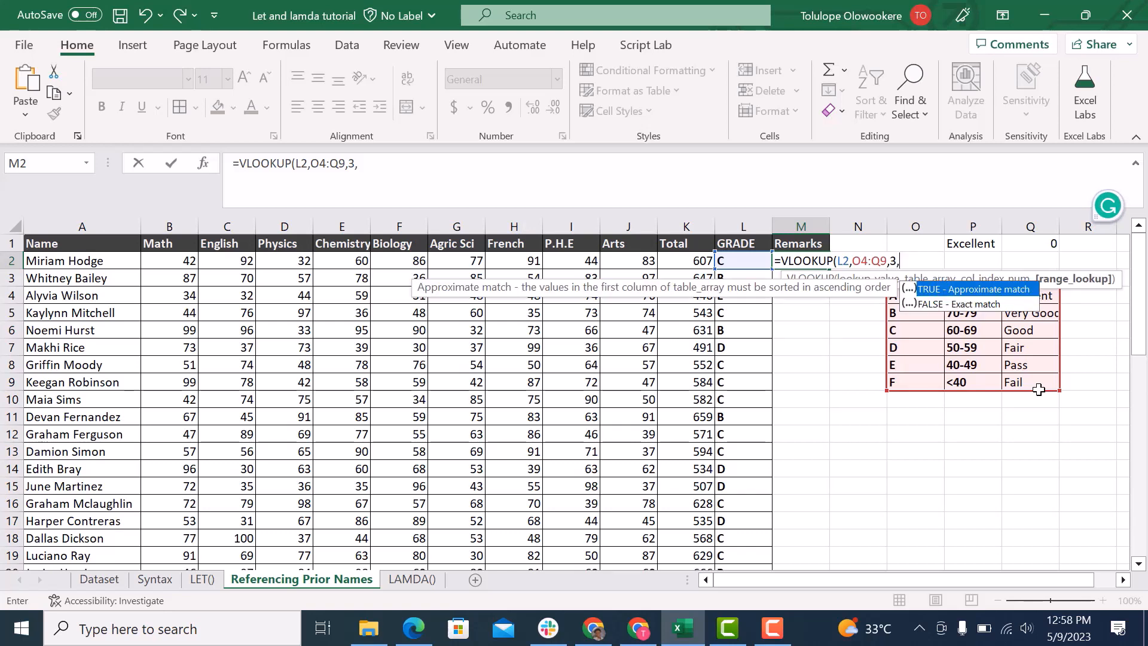
- Finish the VLOOKUP formula in cell M2 with FALSE as the range lookup for an exact match
key(Down)
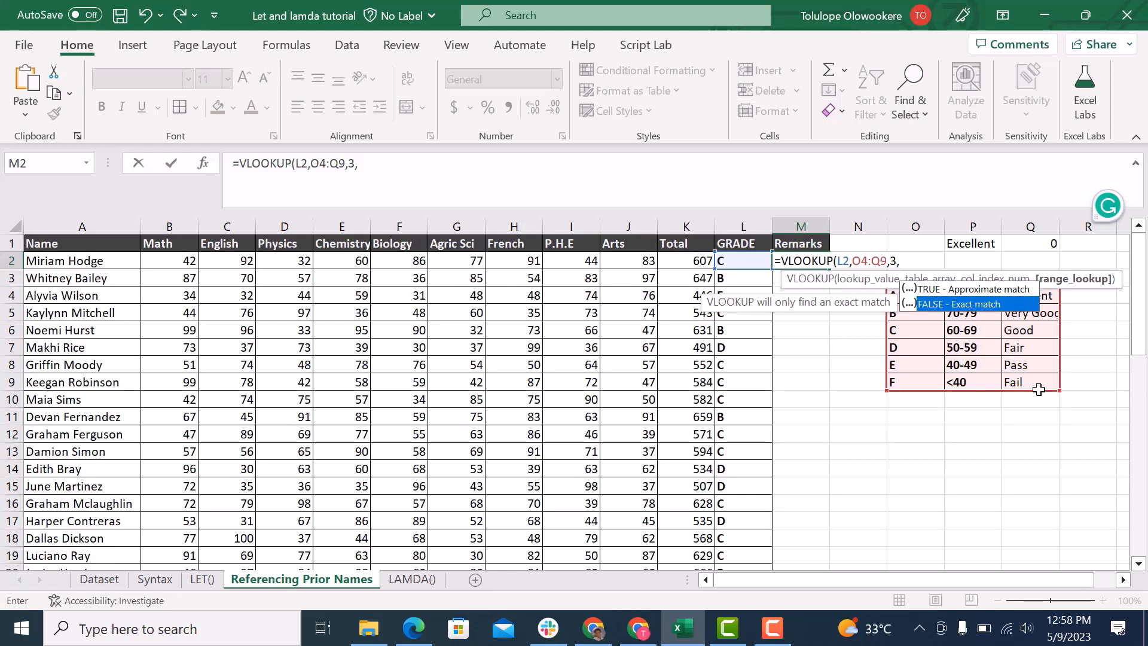
key(Up)
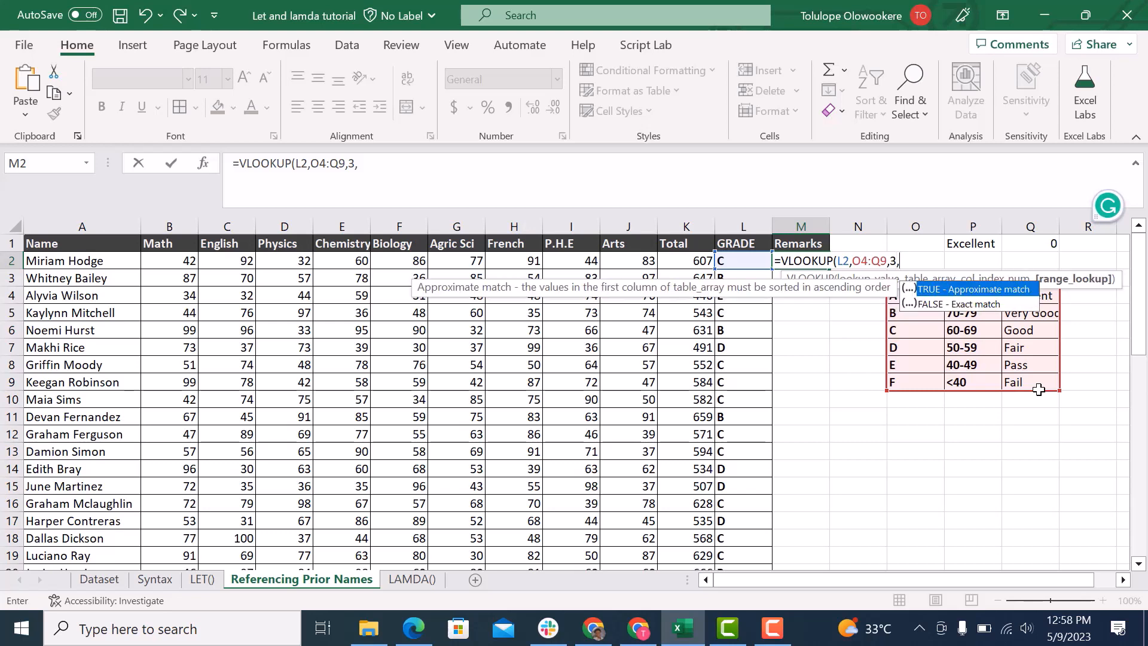
key(Down)
key(Tab)
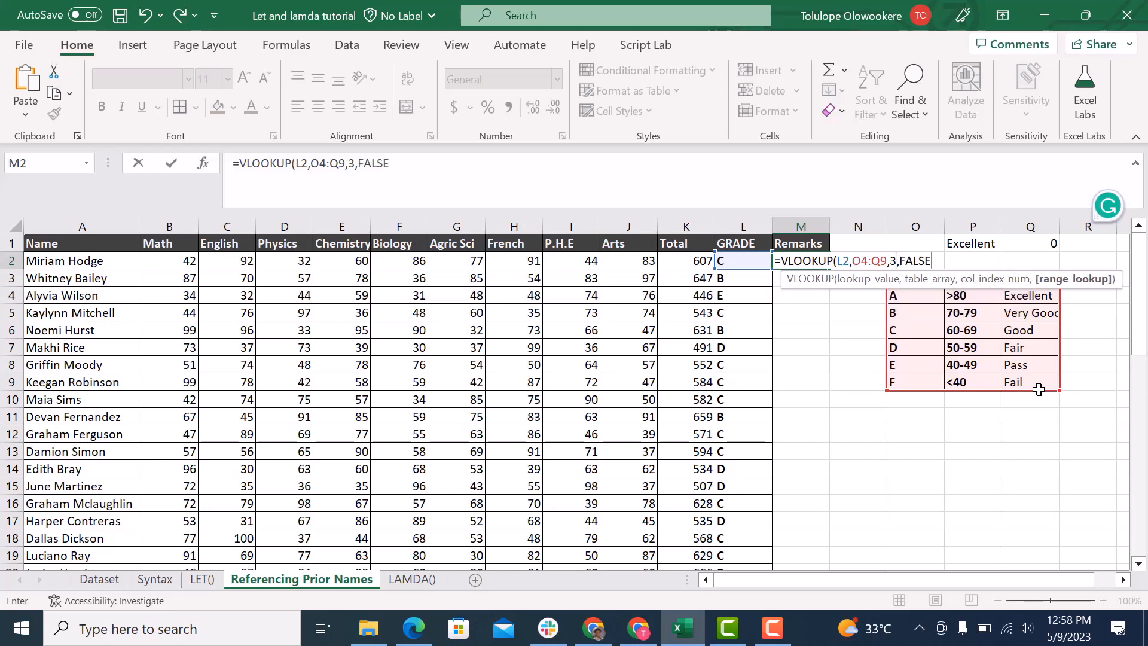
text())
key(Return)
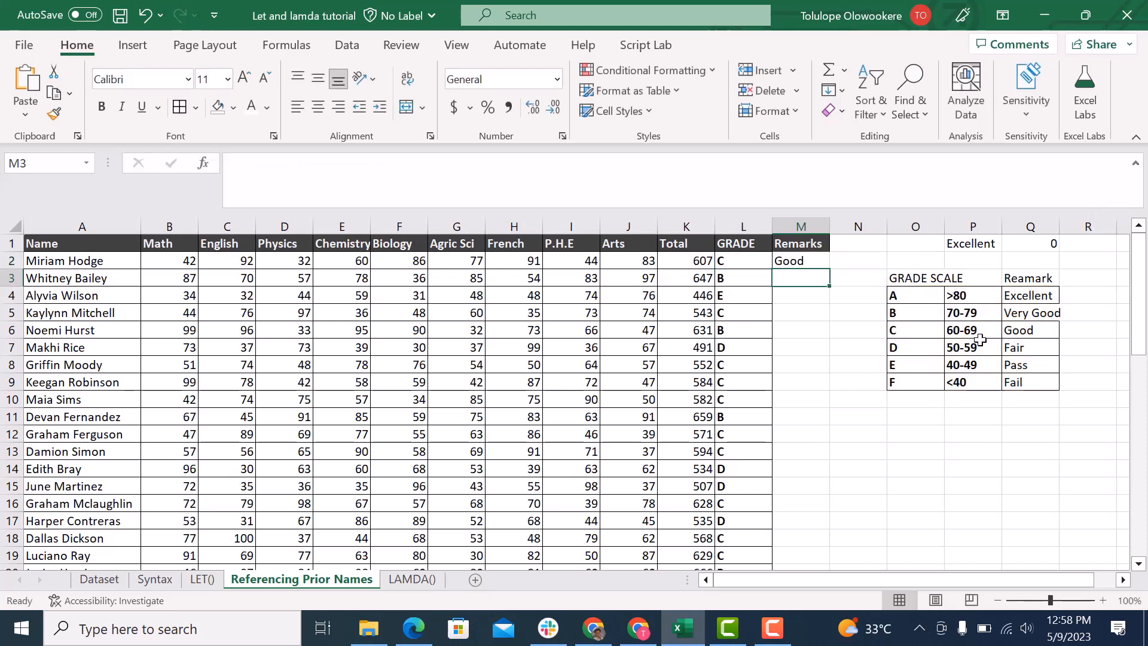
- Try to fill the VLOOKUP formula from M2 down the Remarks column with its relative table array
click(747, 262)
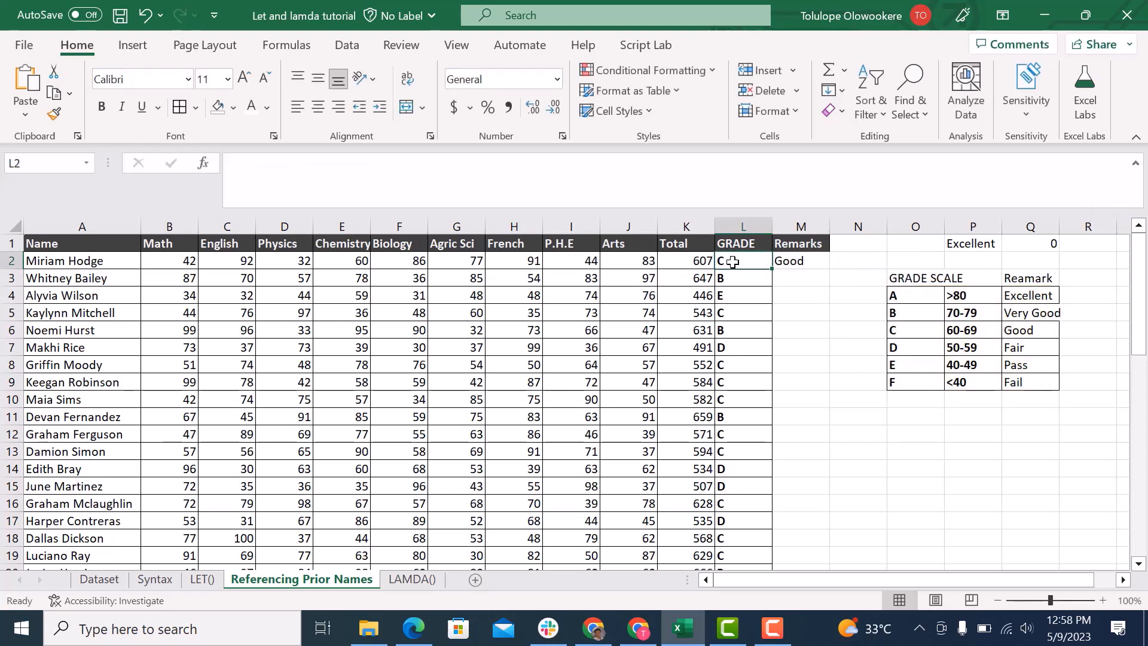
click(801, 263)
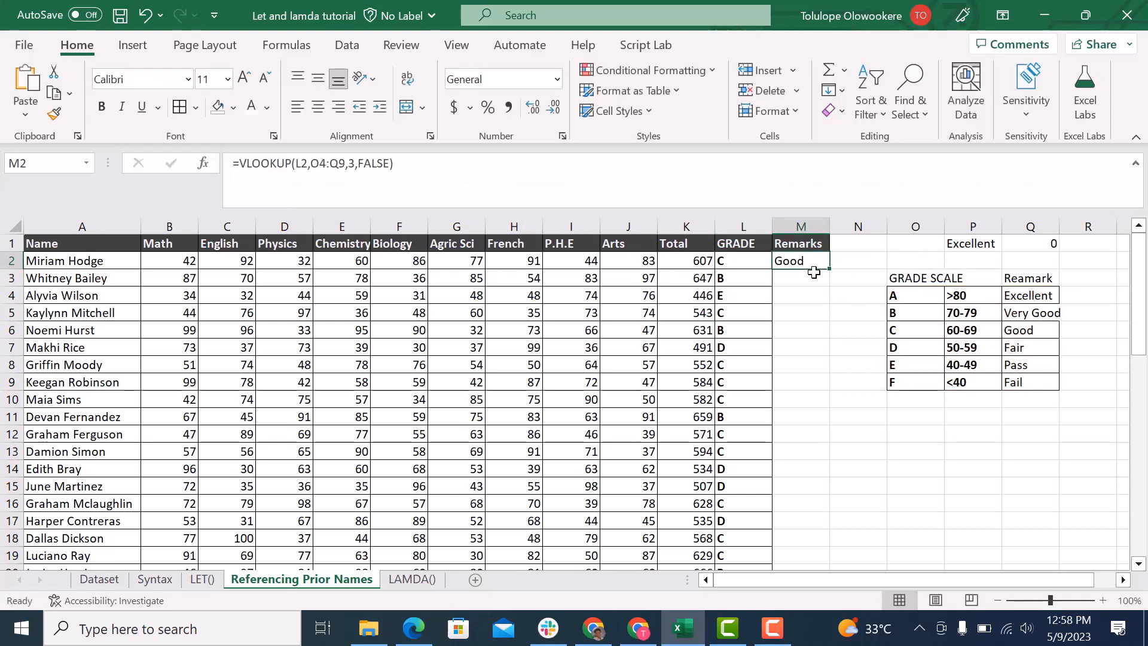
double_click(832, 271)
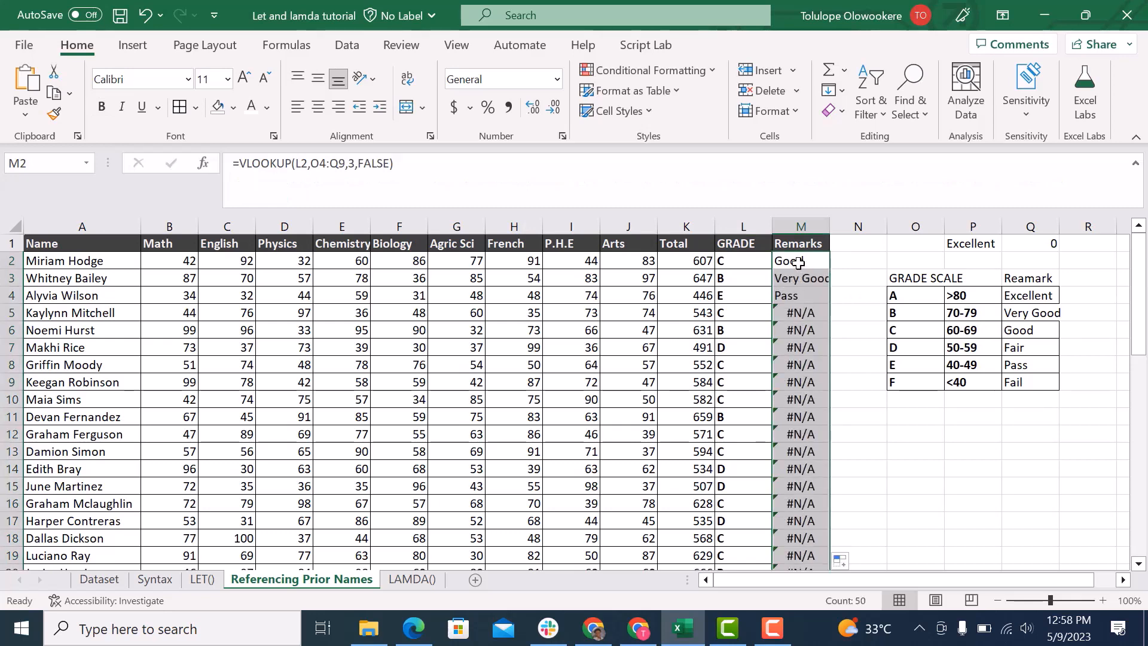
key(ctrl+z)
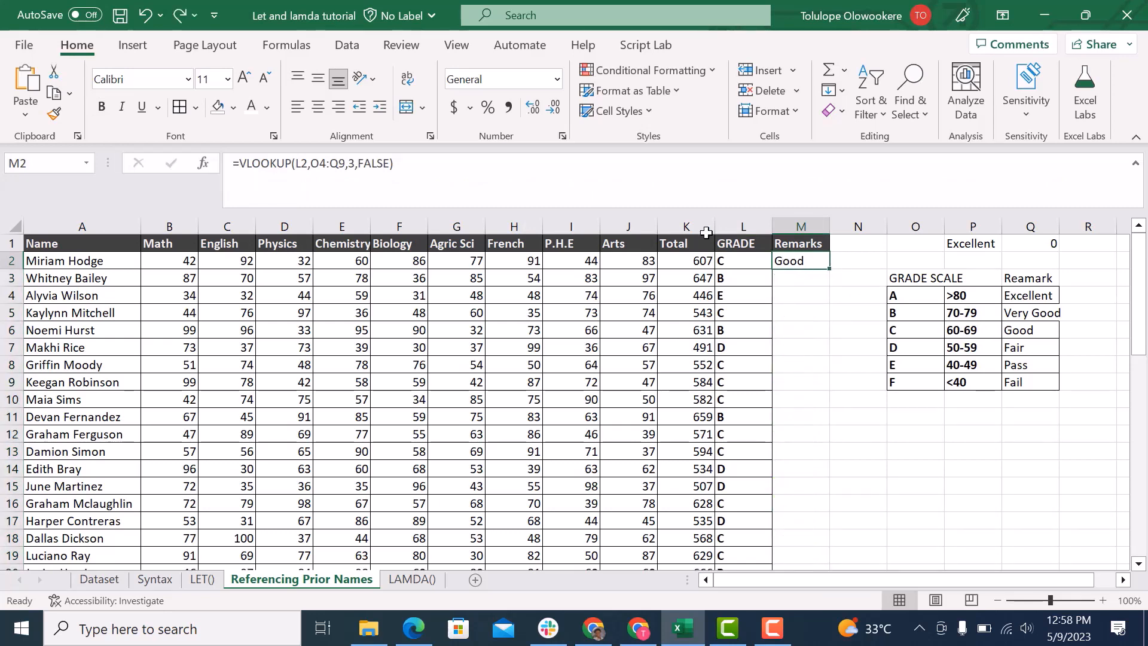
- Make the VLOOKUP table array in M2 absolute as $O$4:$Q$9 and fill the formula down the Remarks column
click(330, 163)
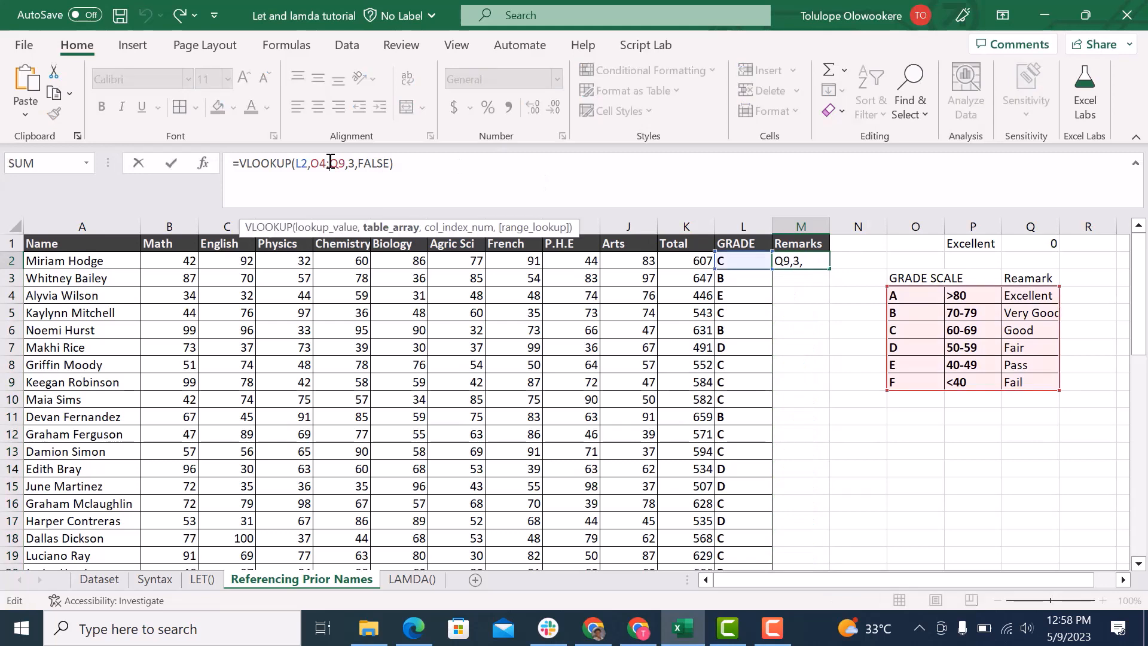
key(F4)
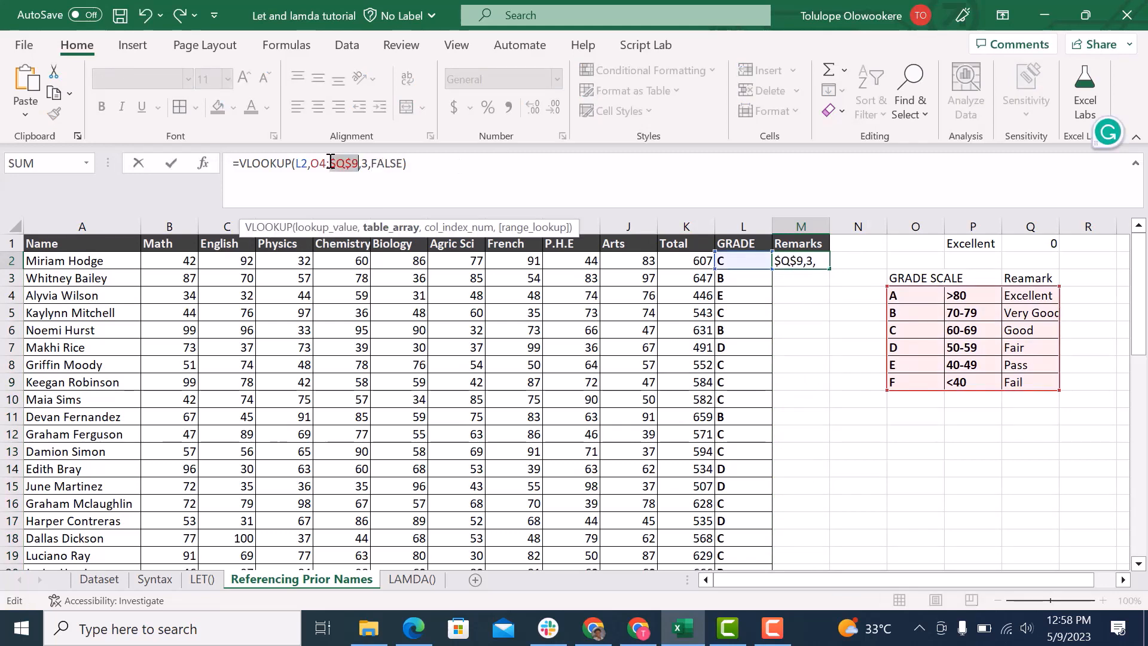
click(330, 163)
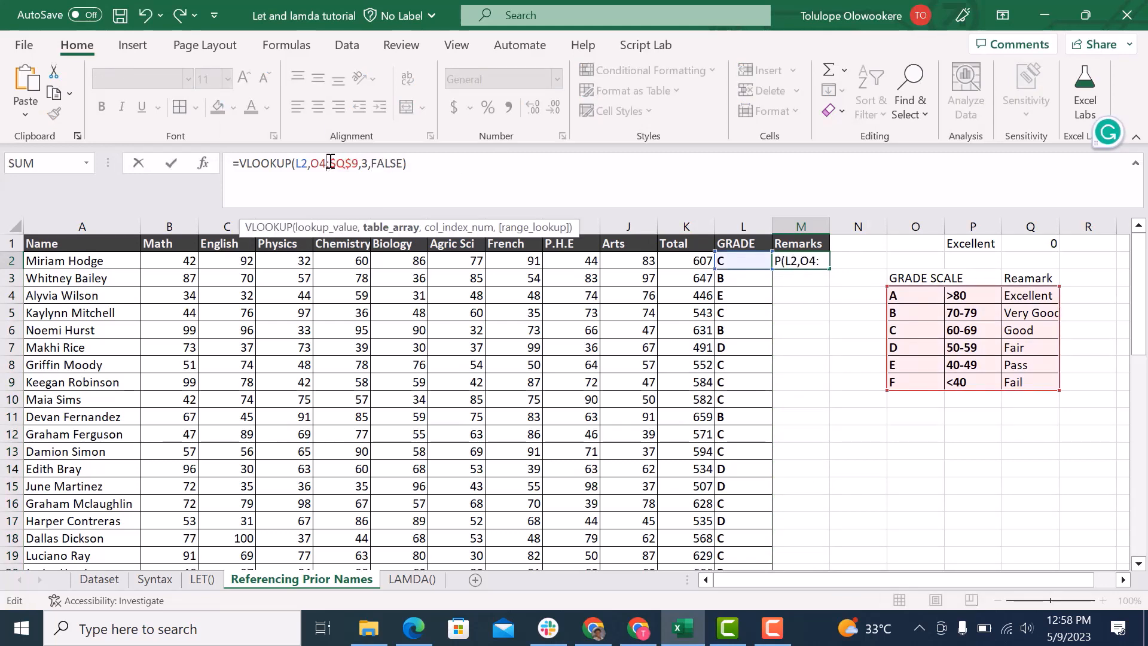
key(F4)
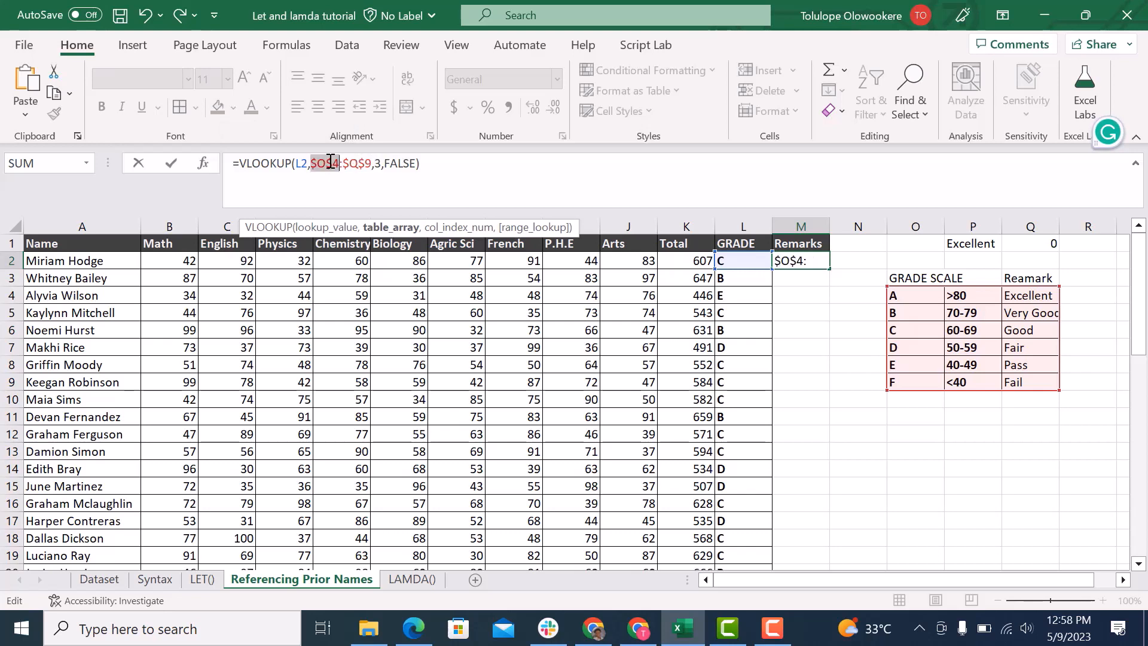
click(412, 163)
key(Return)
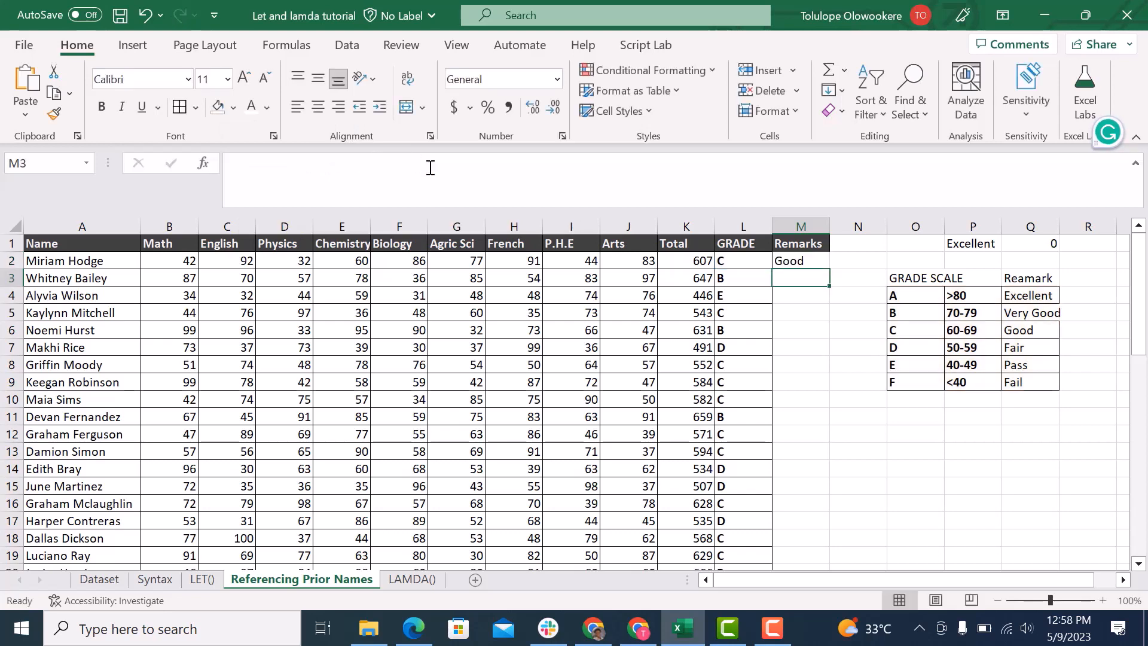
click(801, 260)
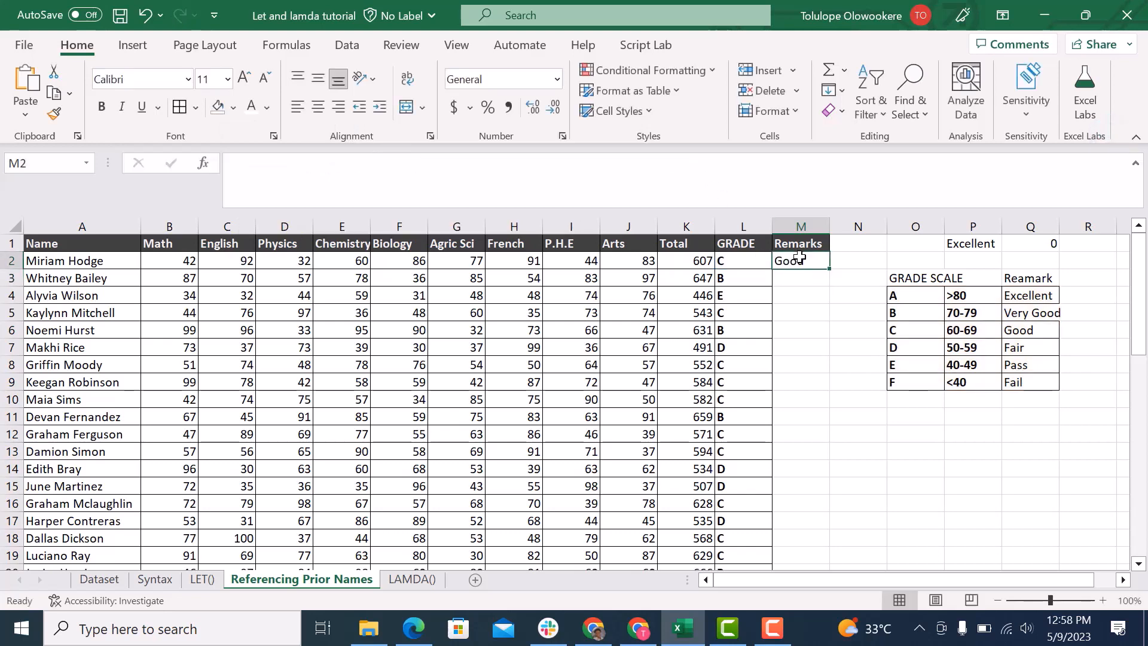
double_click(829, 269)
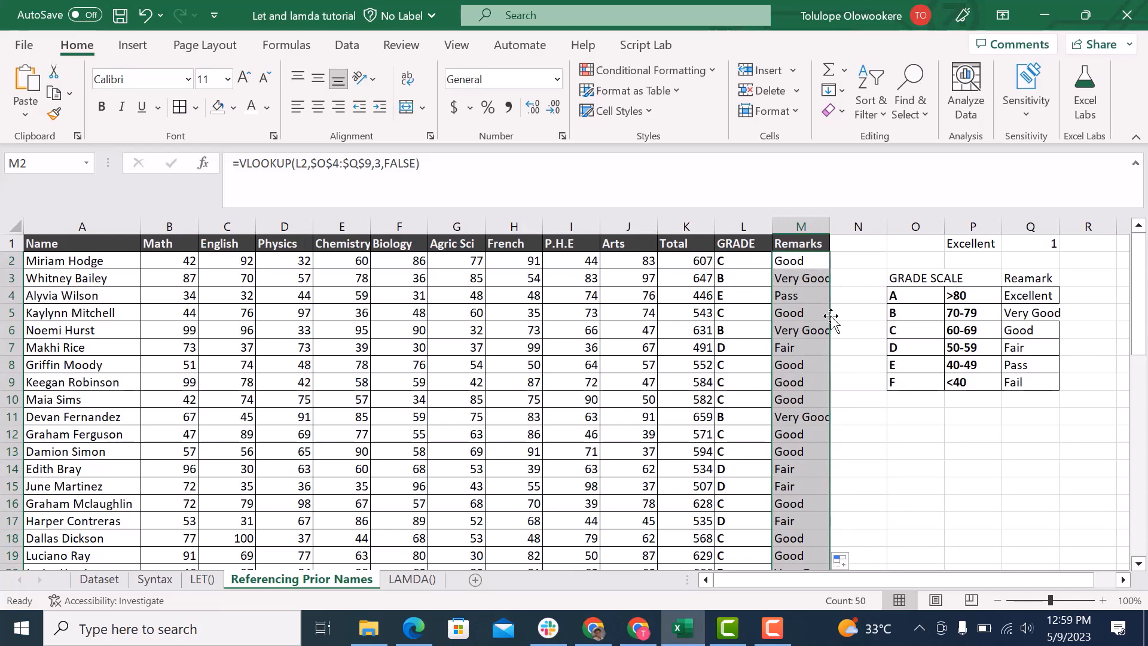
- Cut the entire COUNTIFS formula out of cell Q1
click(965, 243)
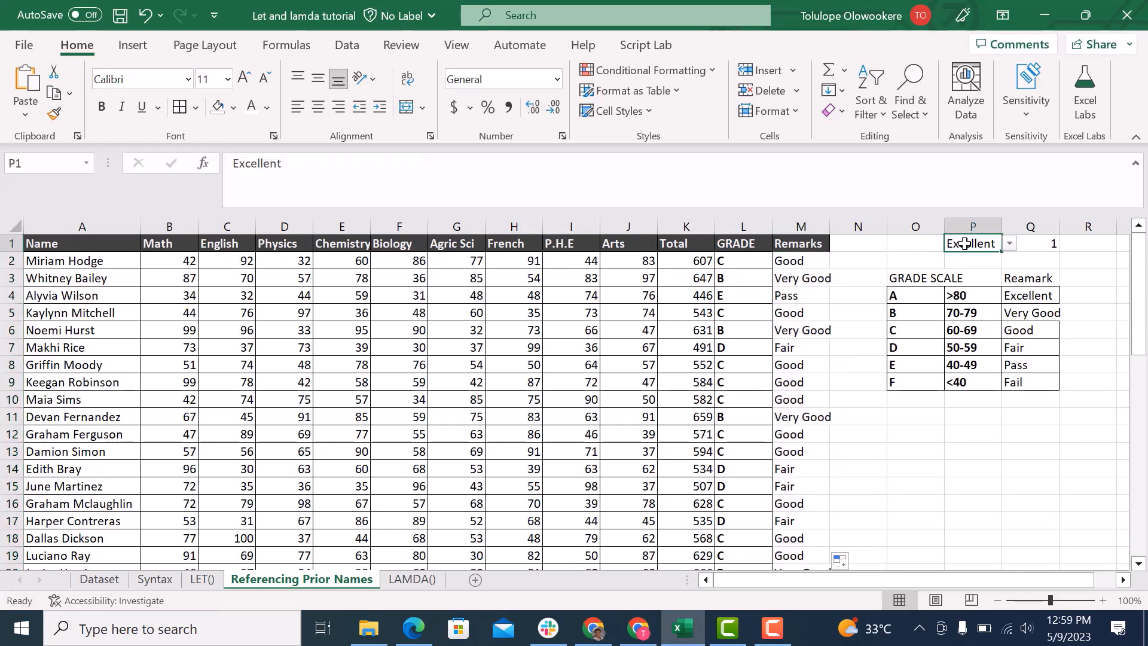
click(1033, 244)
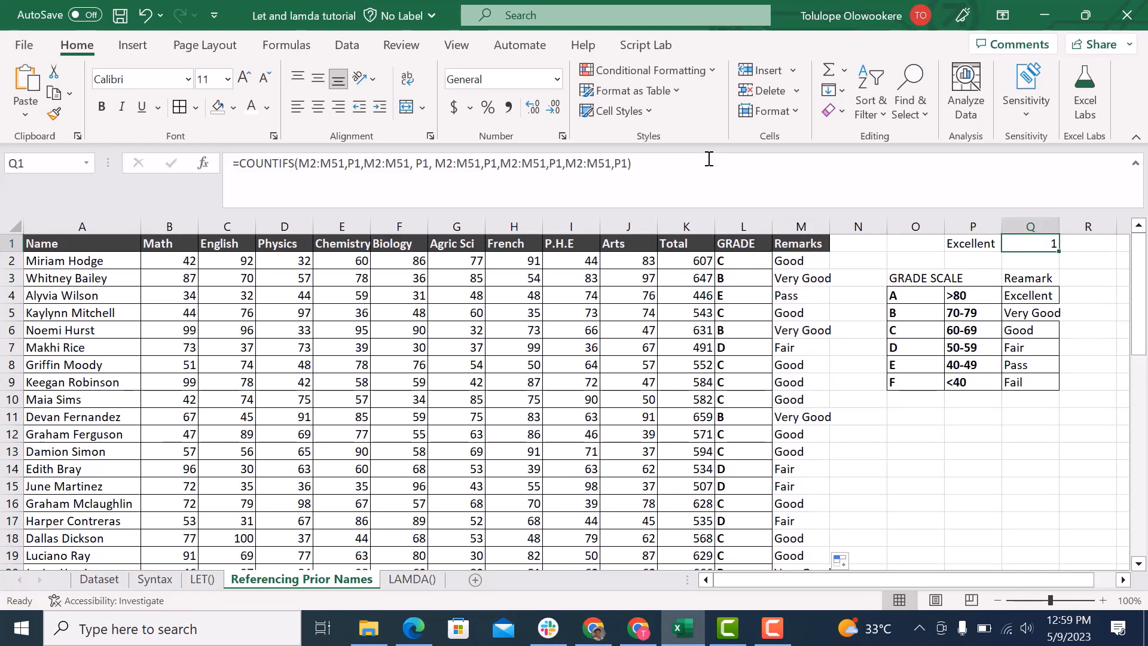
drag(709, 158, 226, 144)
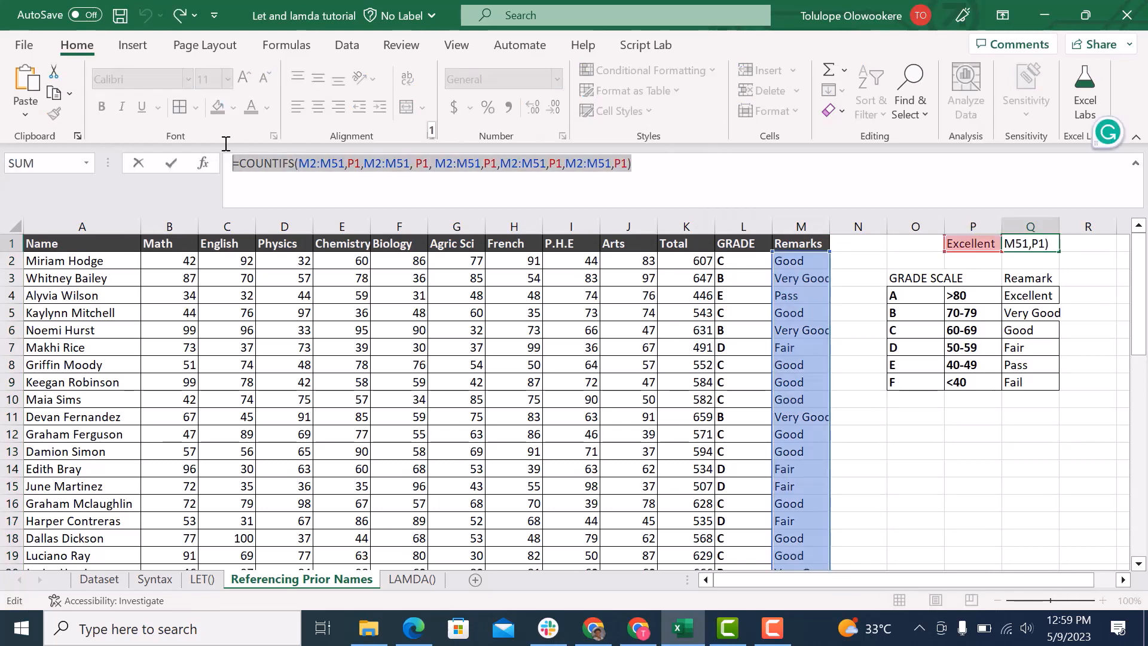
key(ctrl+x)
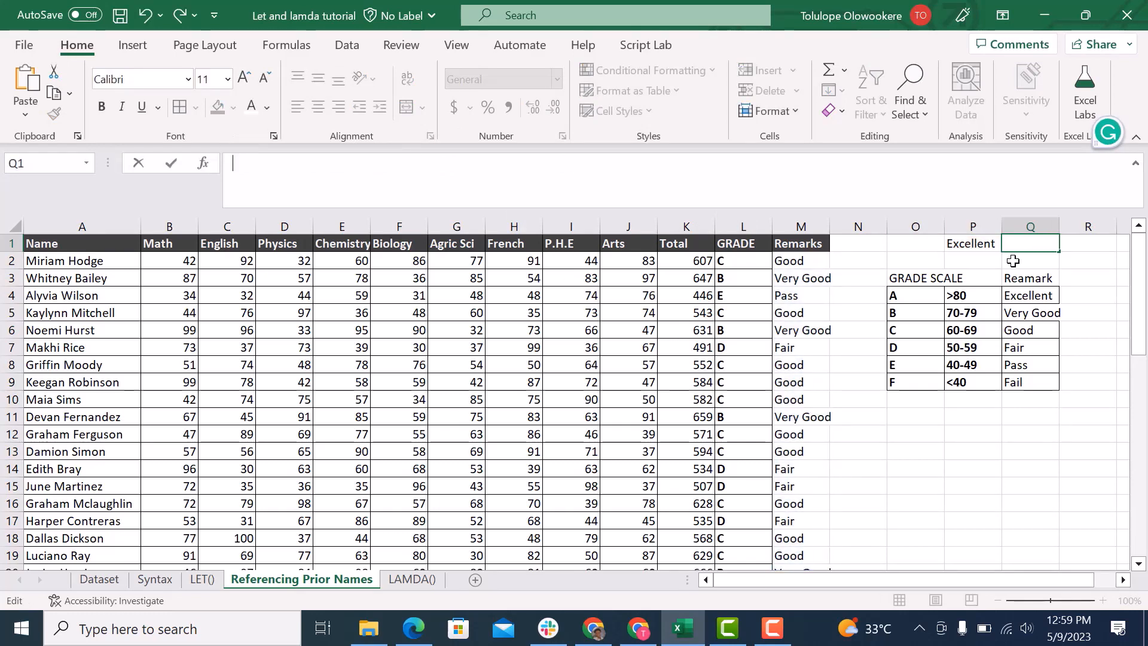
- Check the remark options offered in cell P1 without changing the selection
click(980, 244)
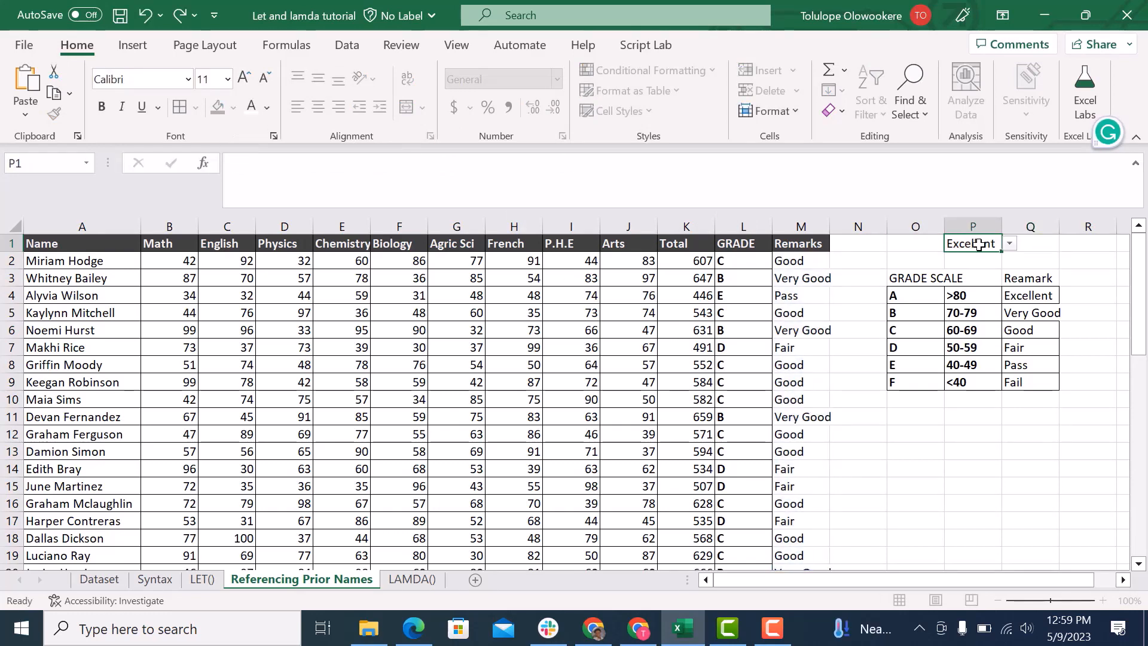
click(1009, 243)
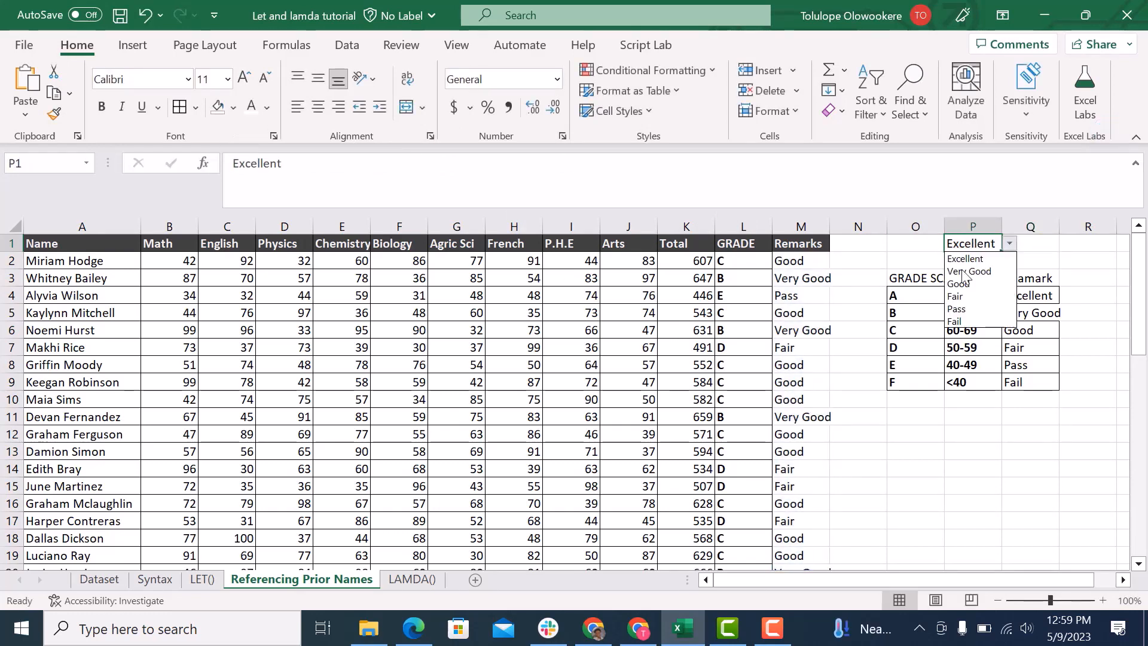
click(1032, 245)
- Start a COUNTIF formula in the empty cell Q1
click(1029, 241)
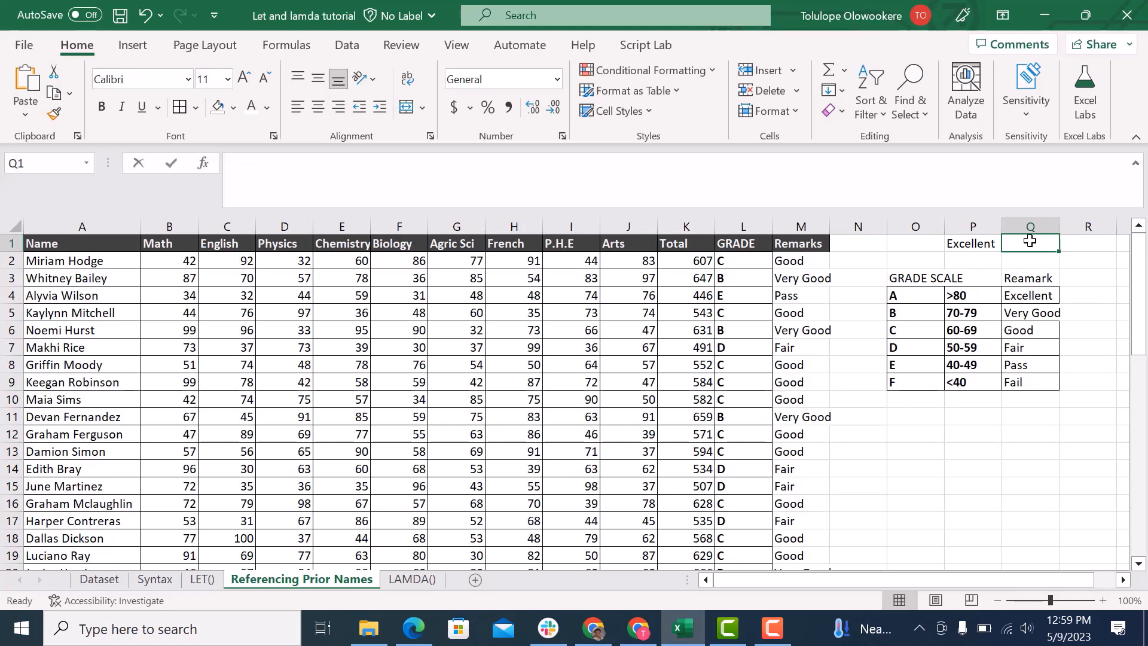
text(=)
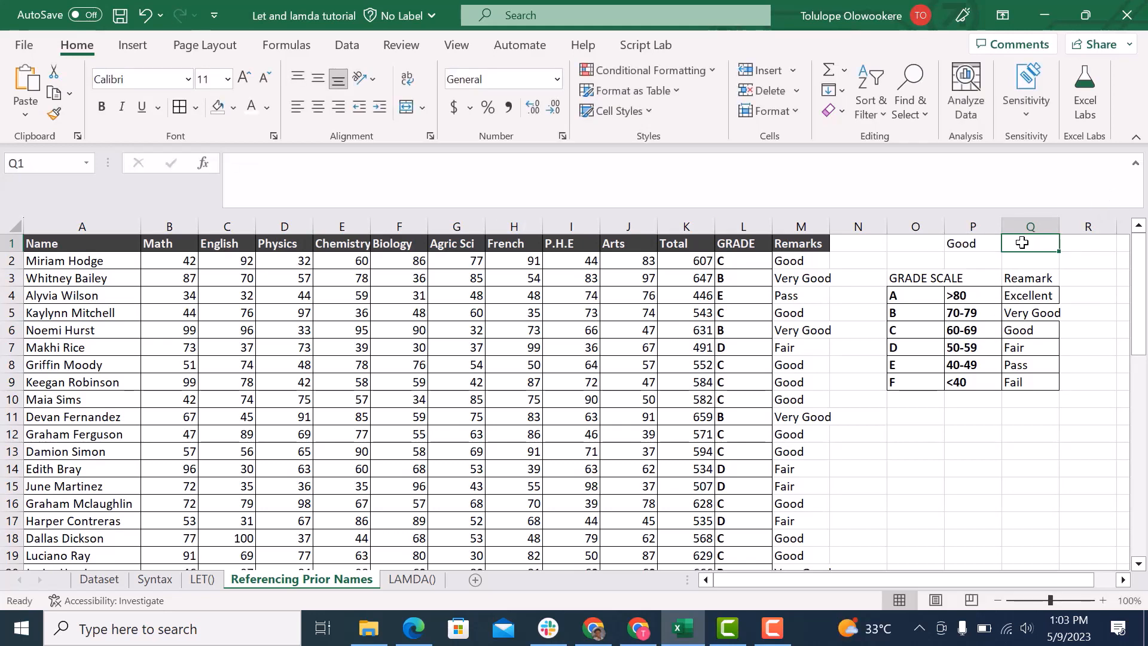
click(278, 164)
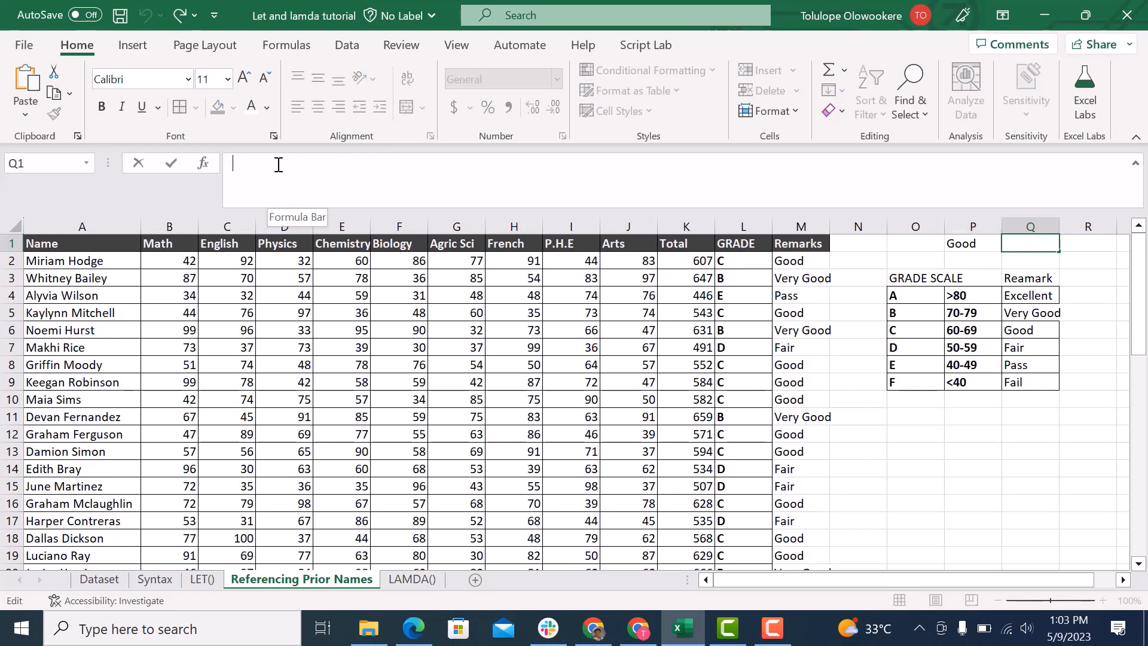
text(=)
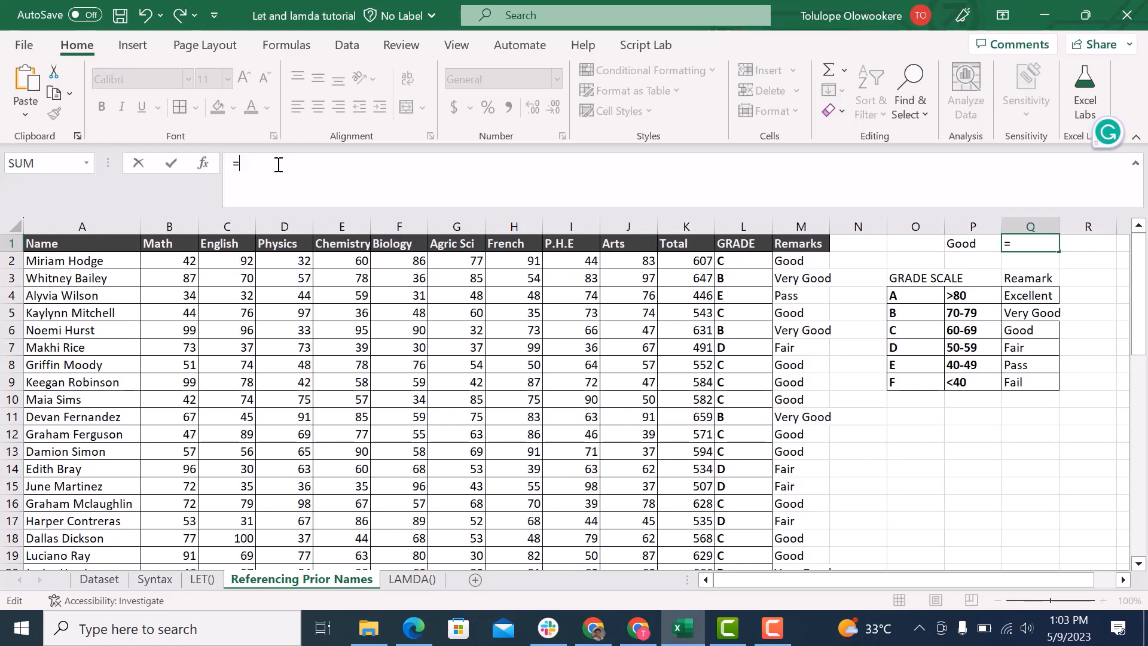
text(coun)
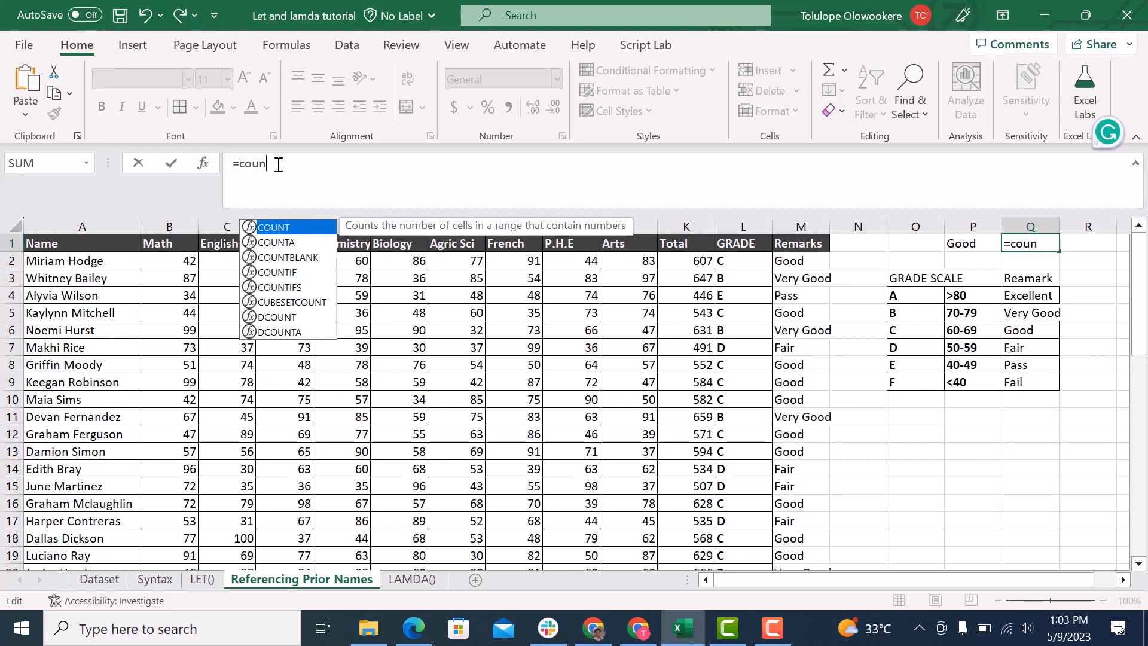
key(Down)
key(Down)
key(Down)
key(Tab)
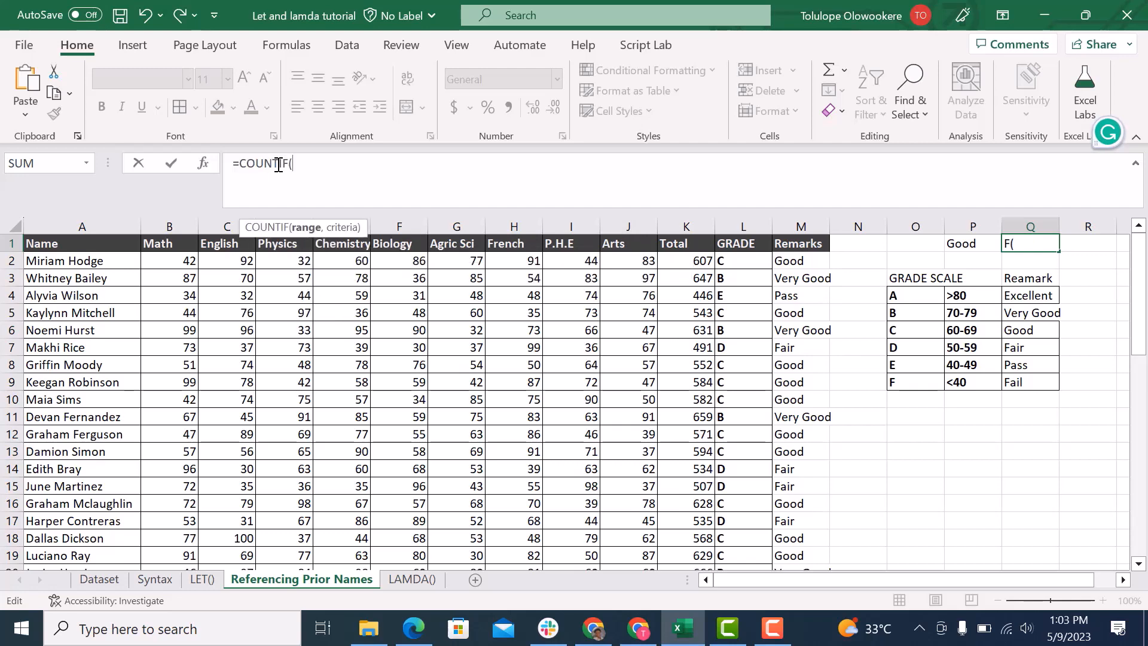
- Complete the COUNTIF formula in Q1 with range M2:M51 and an absolute reference to cell P1 as the criteria
click(788, 263)
key(ctrl+shift+Down)
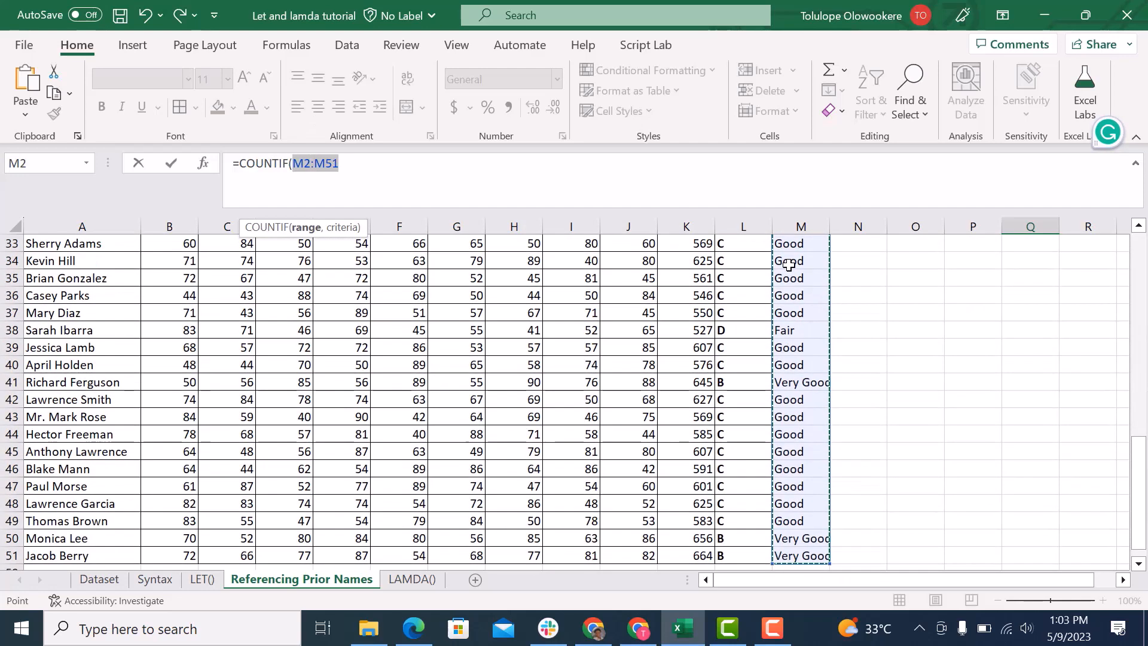
text(,)
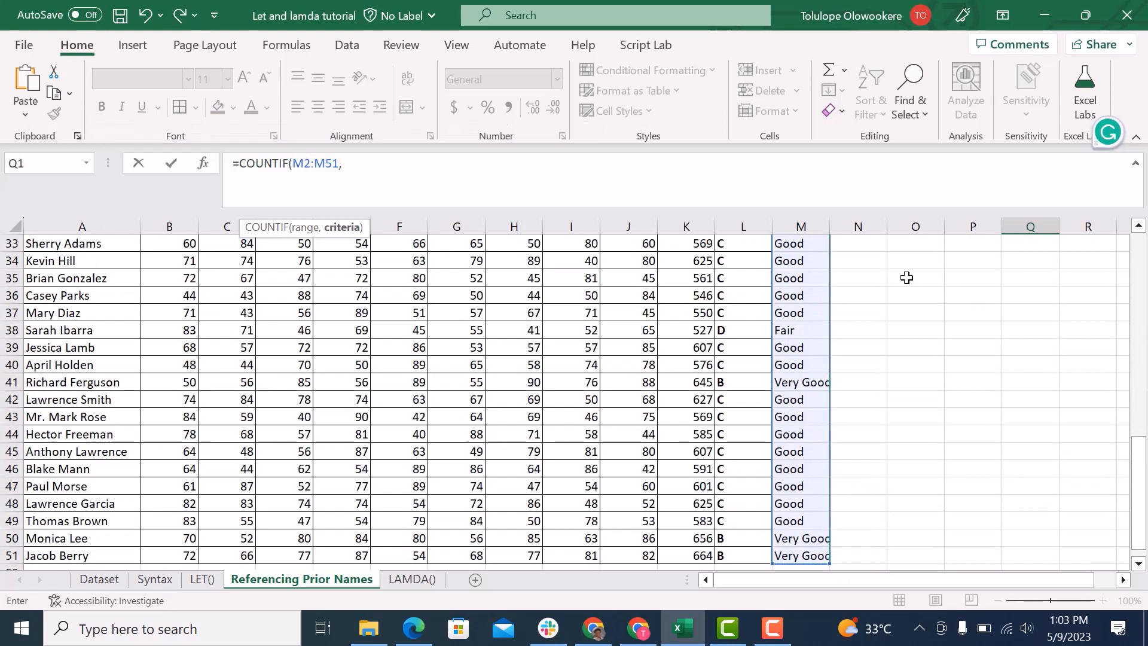
scroll(907, 277, up, 11)
click(950, 244)
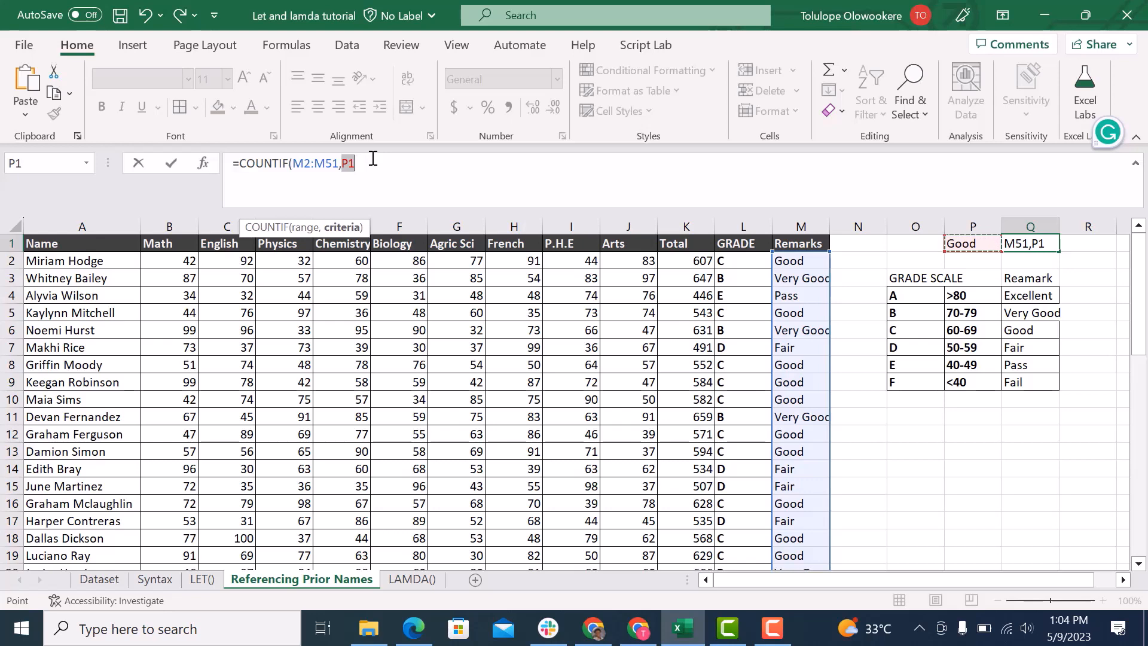
key(F4)
text())
key(Return)
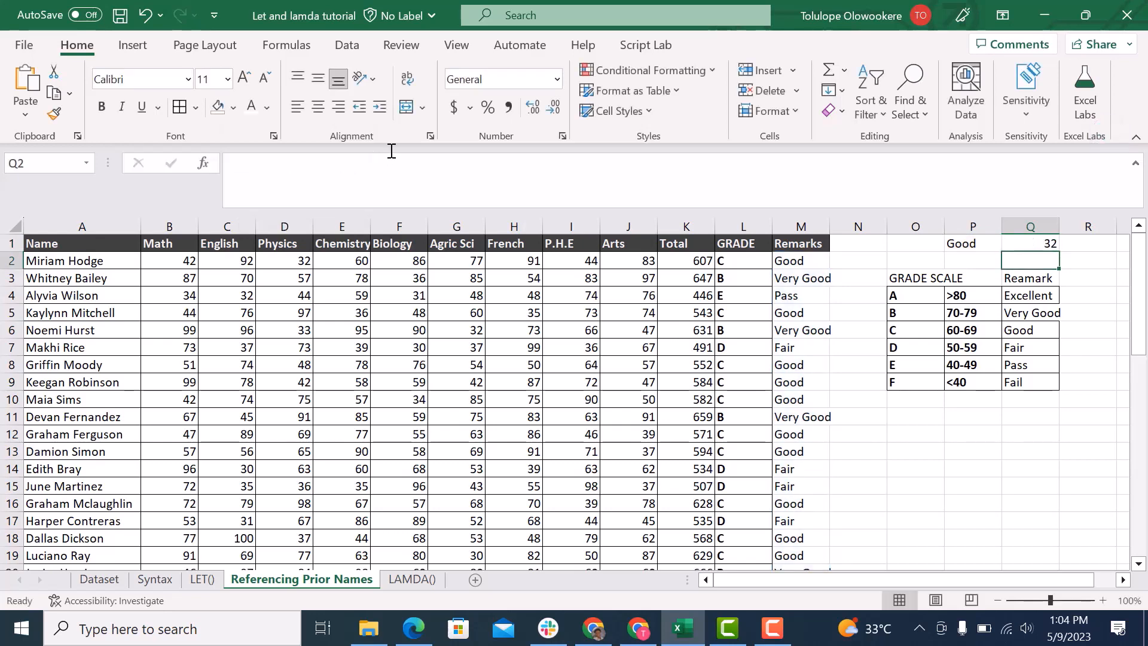
- Set the remark selection in cell P1 to Very Good
click(1010, 247)
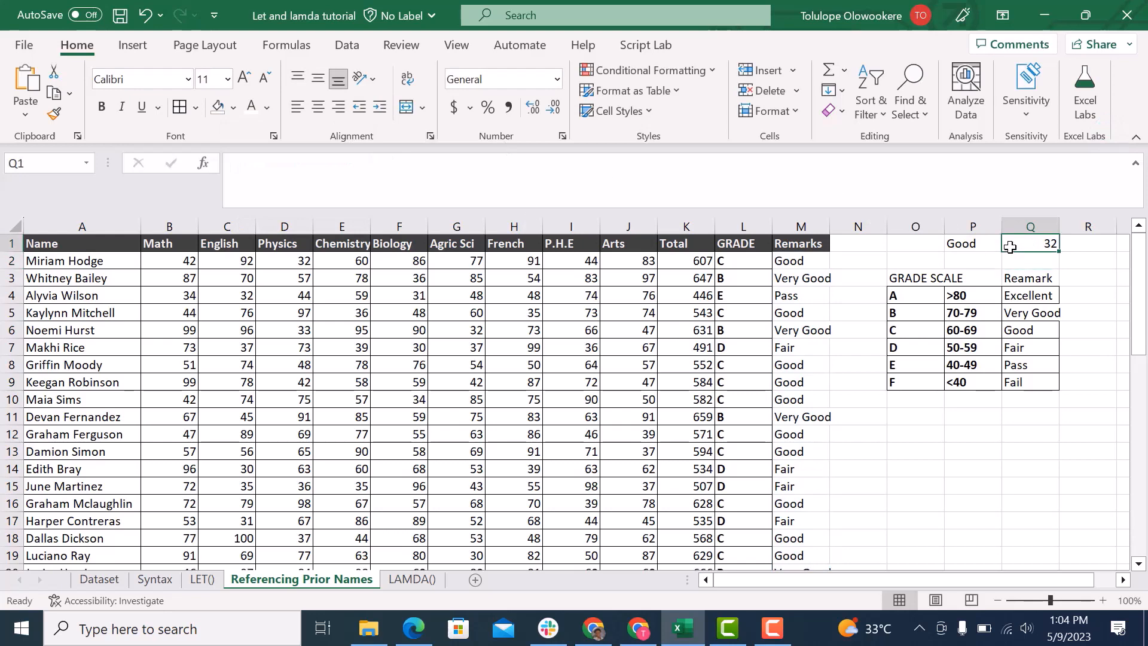
click(980, 246)
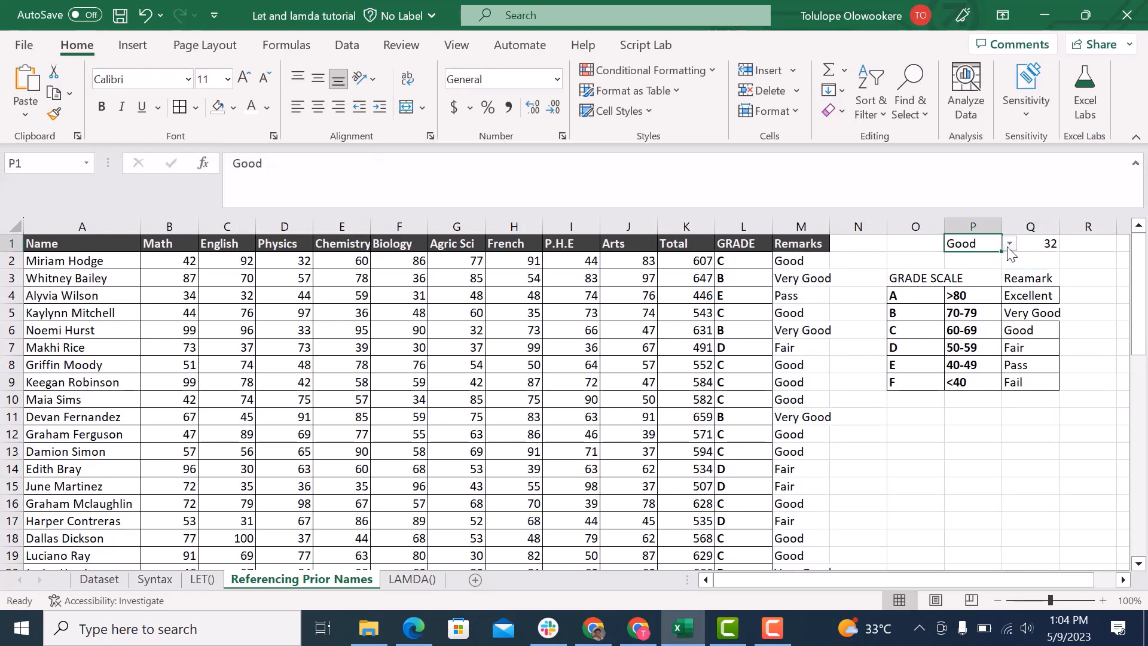
click(1010, 244)
click(990, 274)
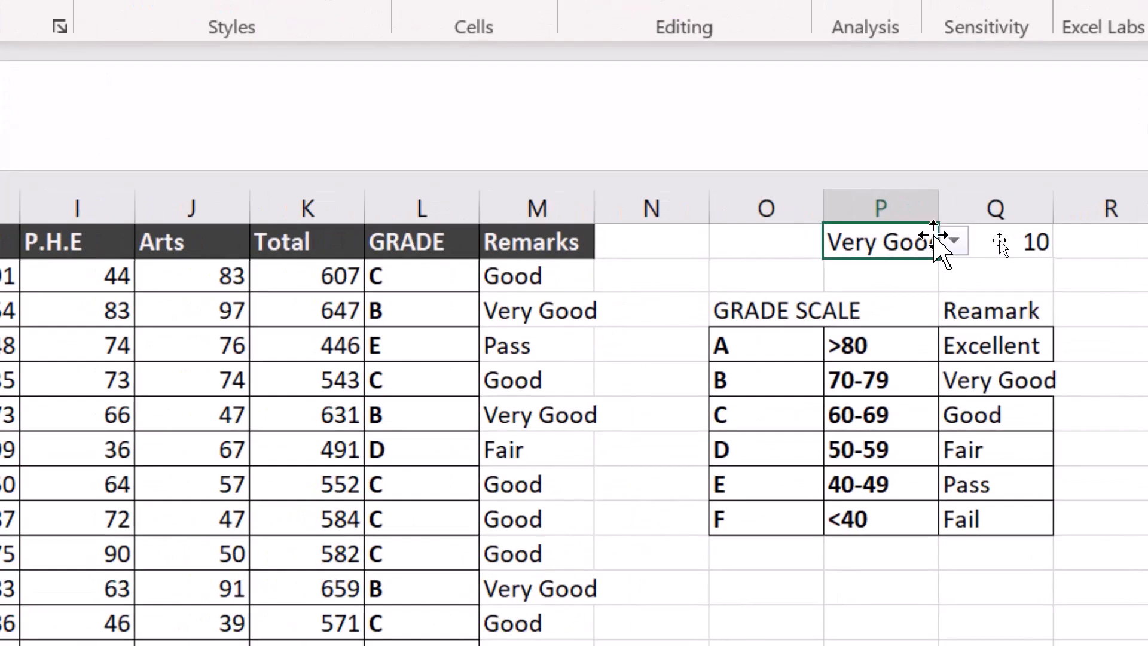
- Test the count by choosing Fair, Fail, Pass, Excellent, Very Good and finally Good as the remark in cell P1
click(952, 242)
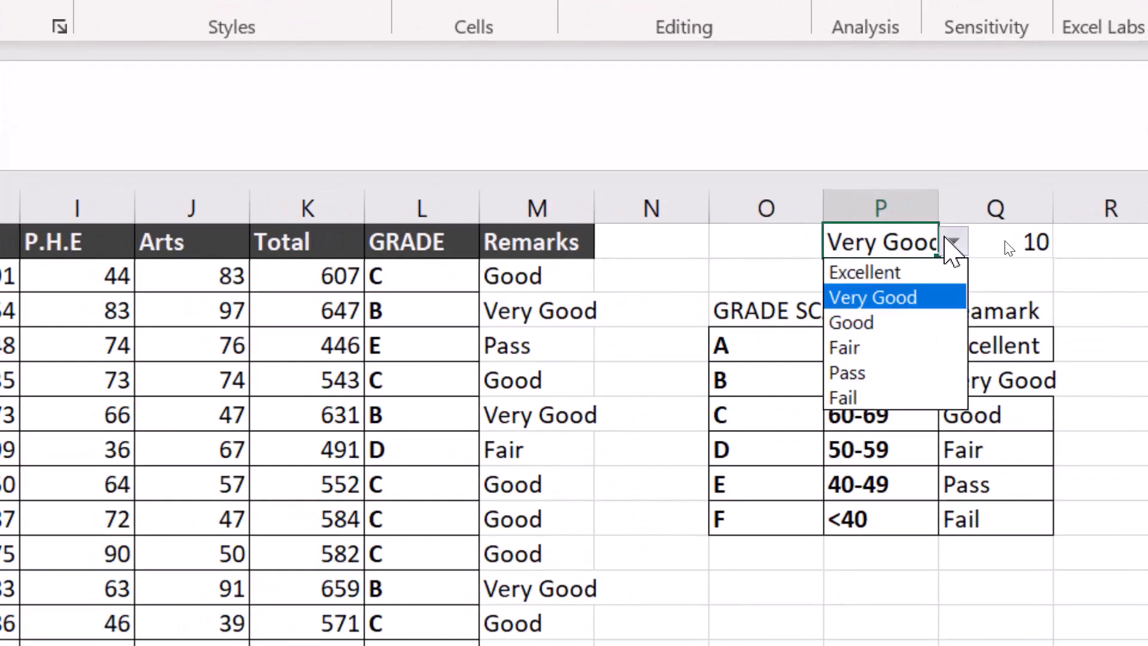
click(883, 348)
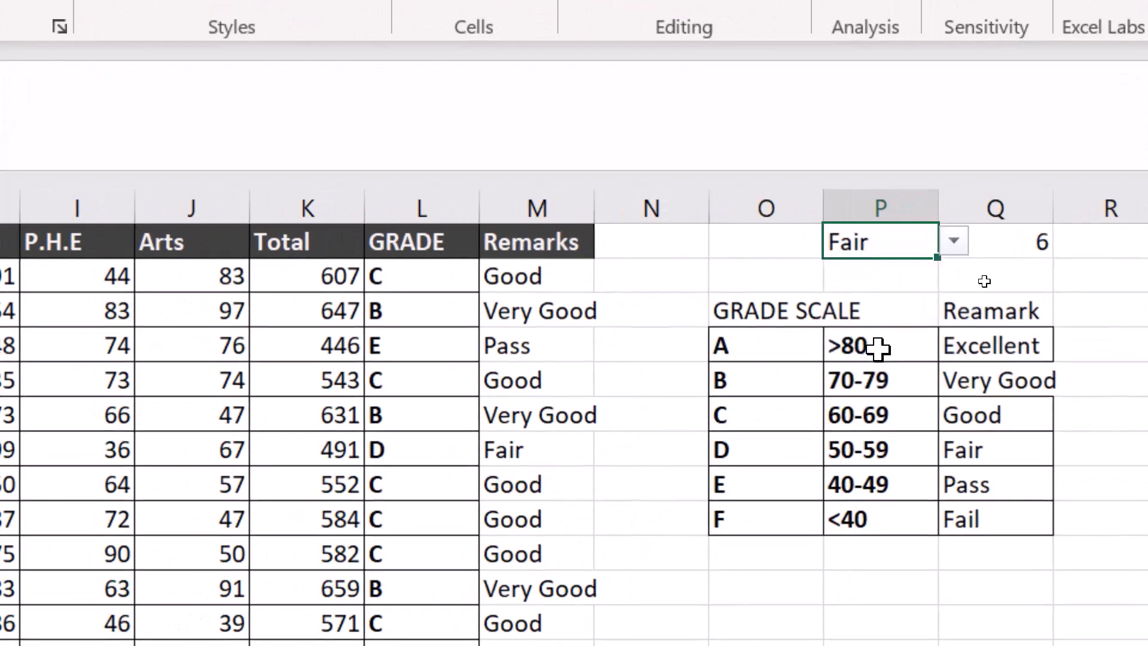
click(954, 241)
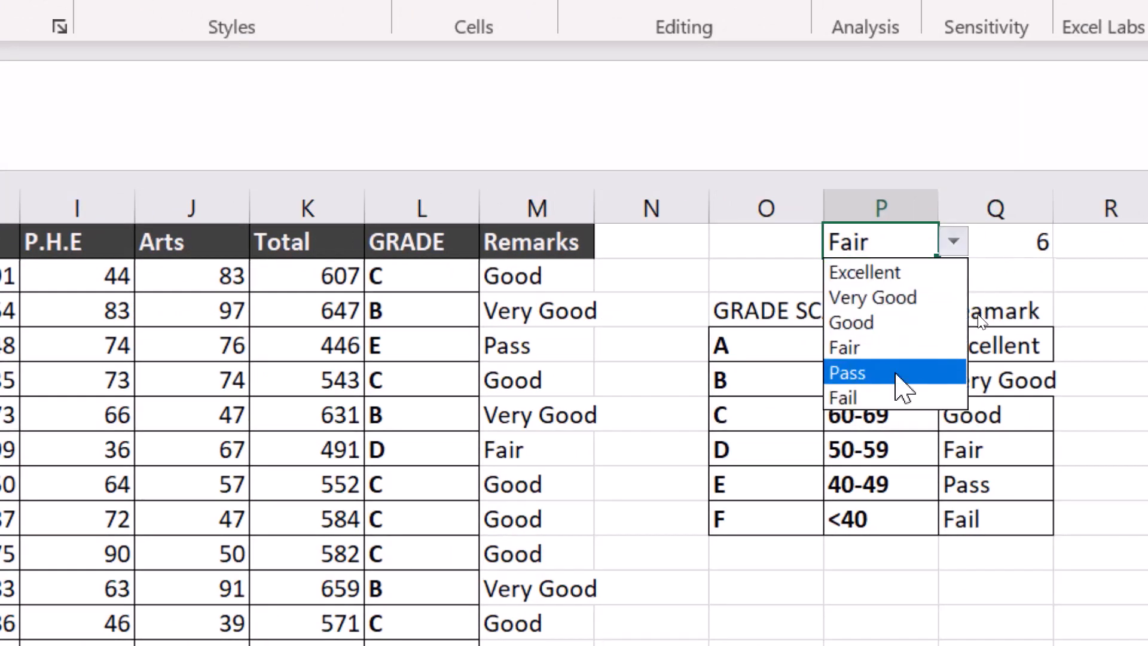
click(884, 403)
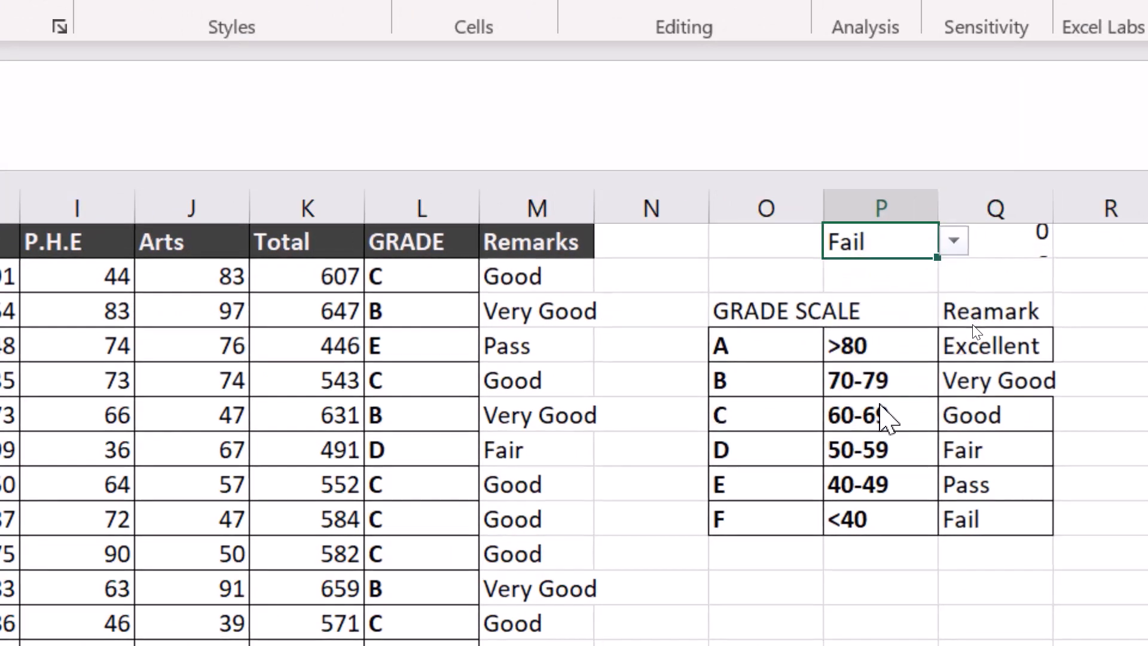
click(953, 242)
click(902, 375)
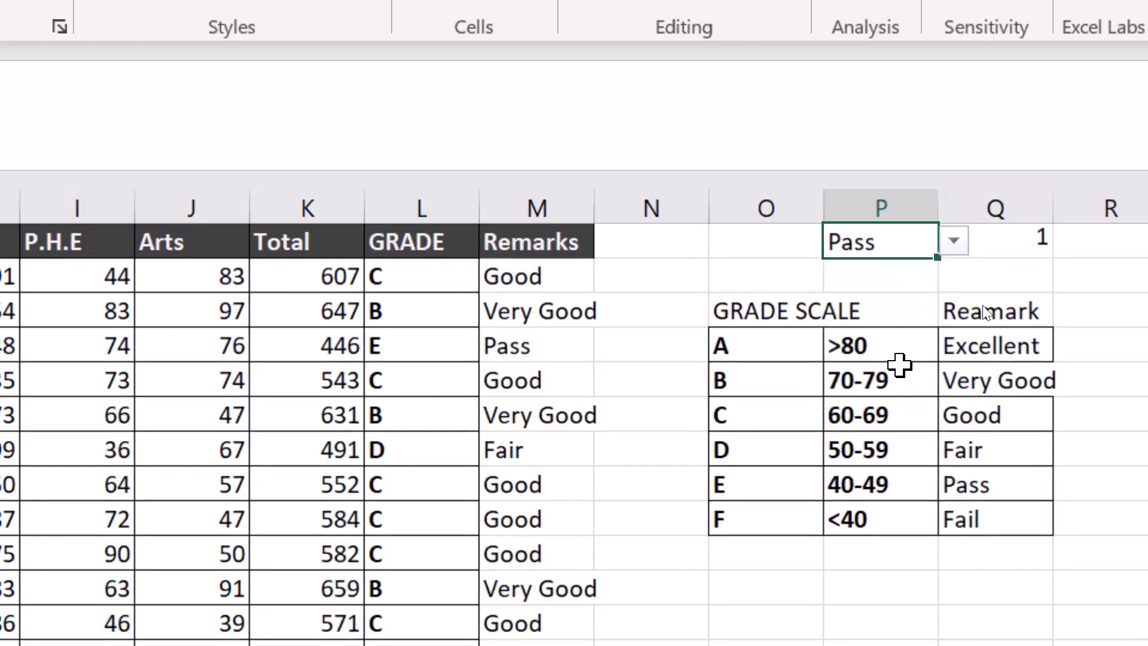
click(954, 242)
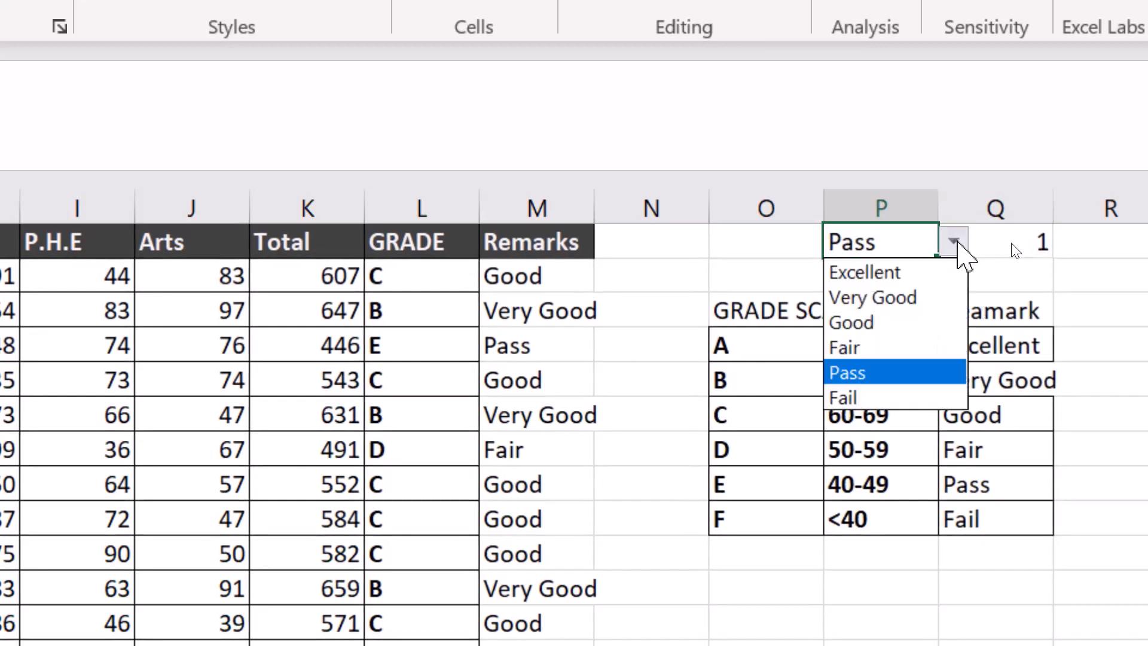
click(917, 273)
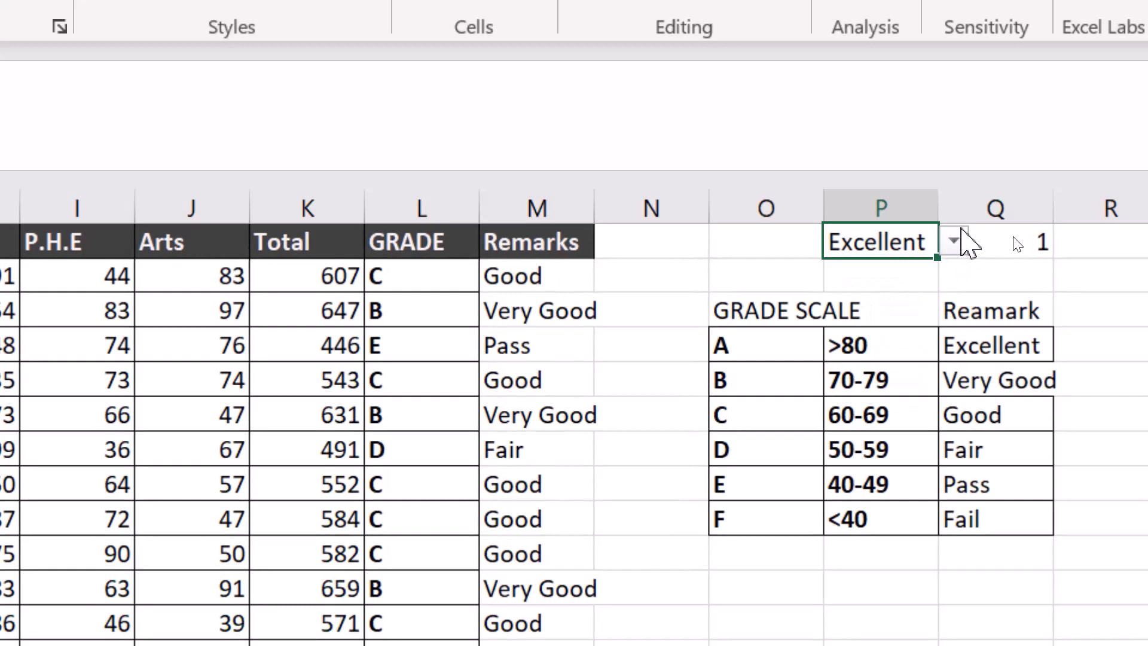
click(956, 240)
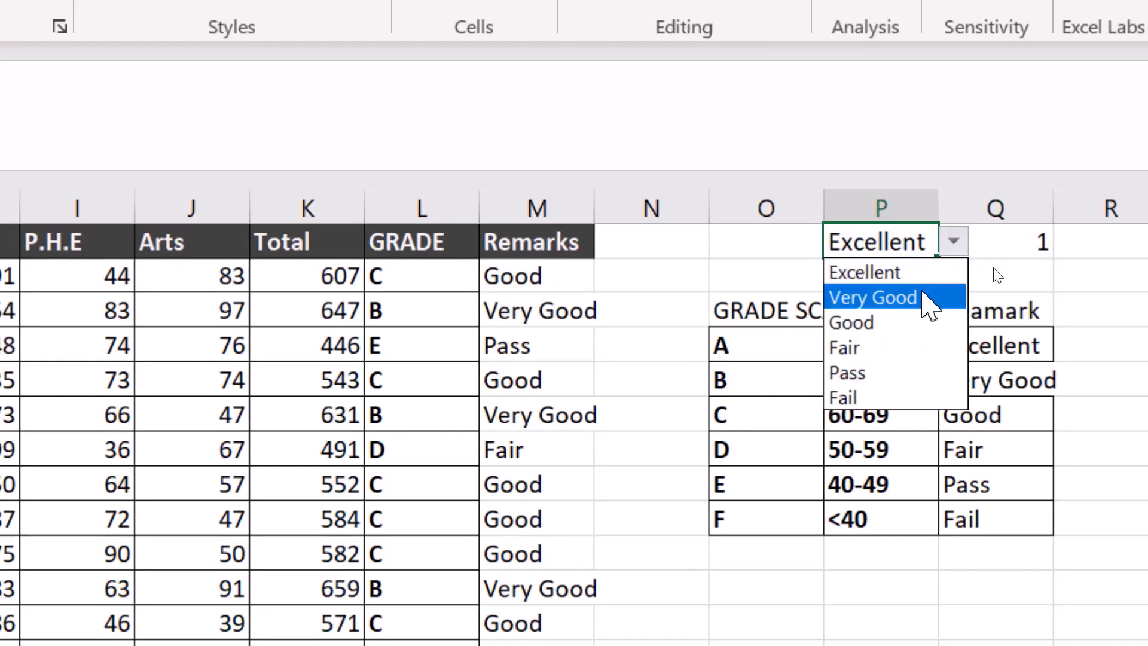
click(921, 294)
click(954, 241)
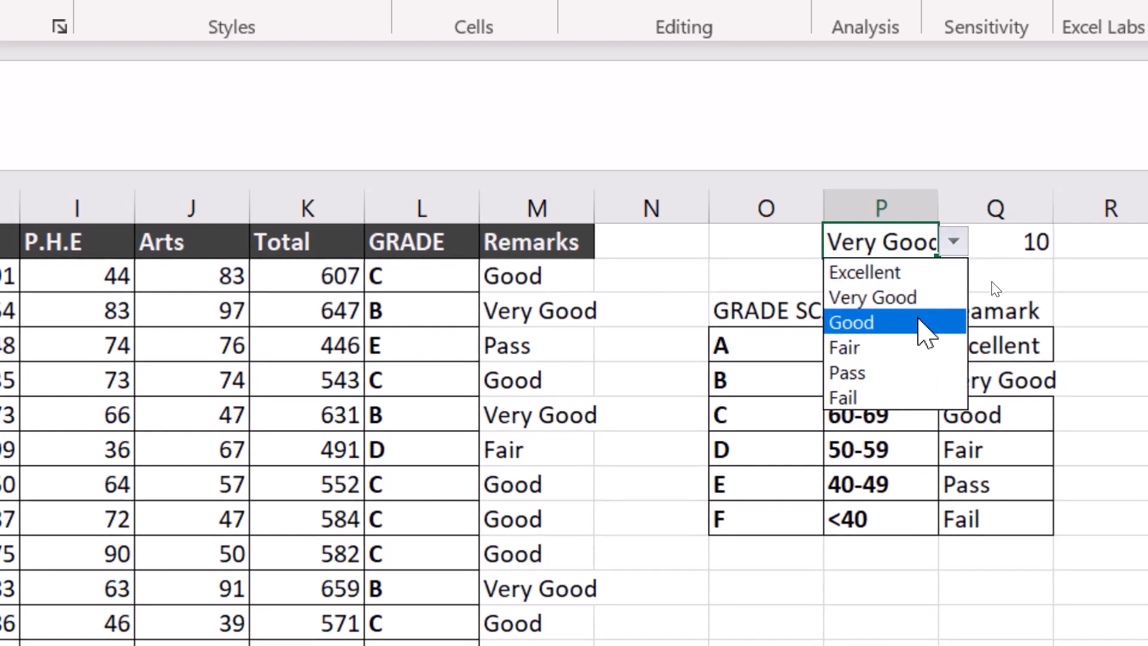
click(919, 323)
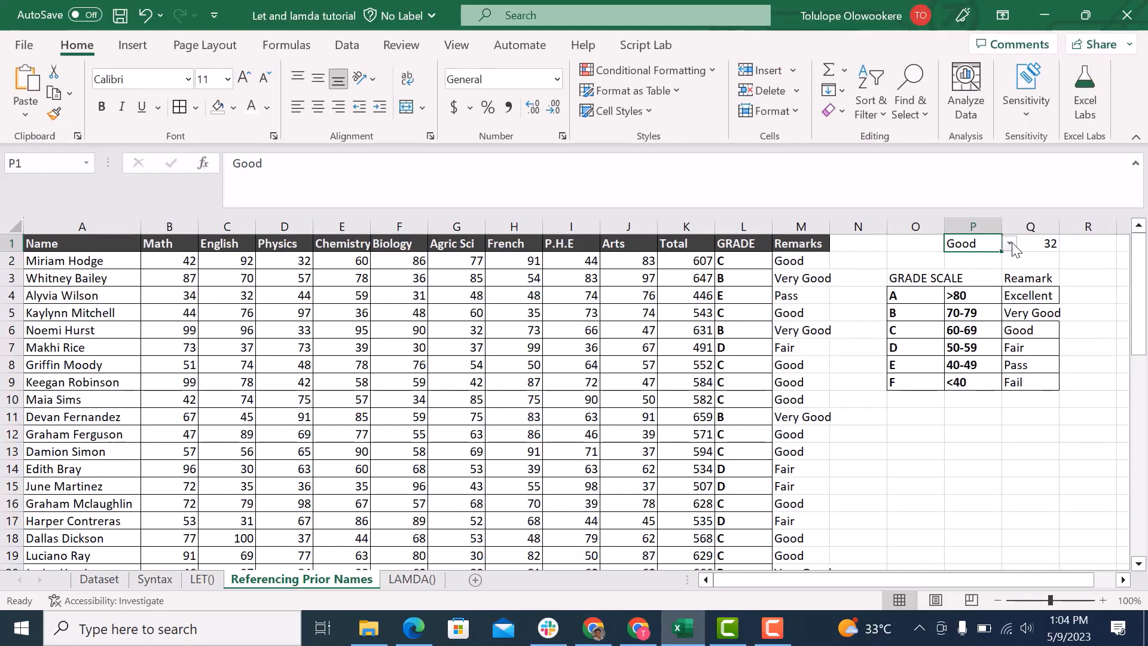
- Start a LET formula in cell O11 that defines the name range as M2:M51
click(921, 418)
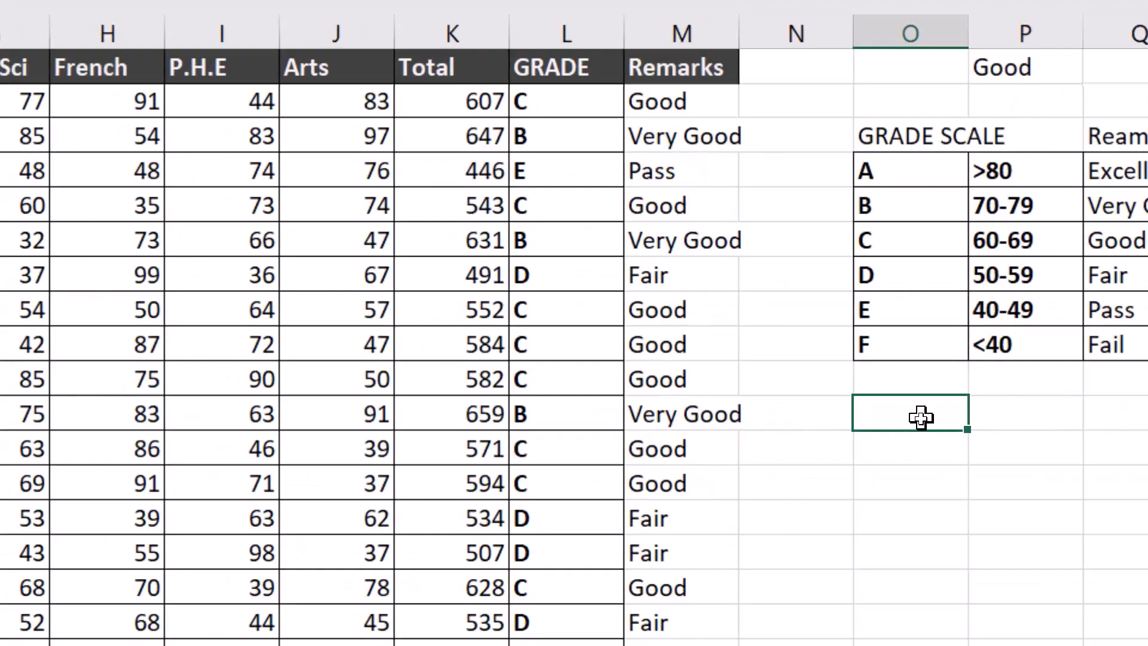
text(=let)
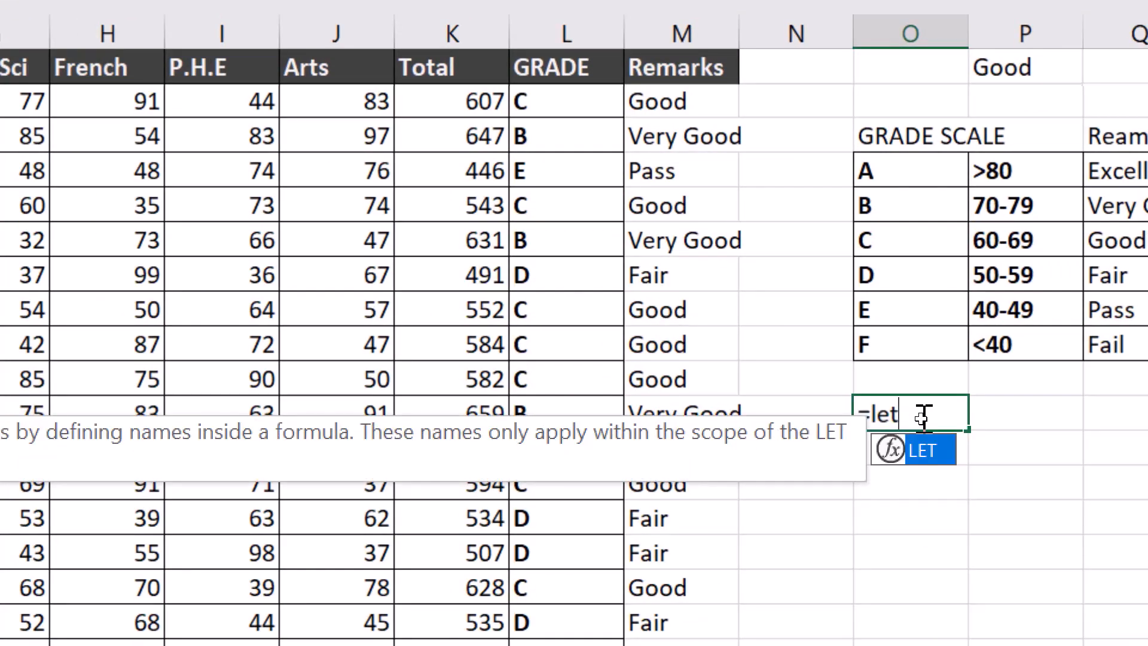
key(Tab)
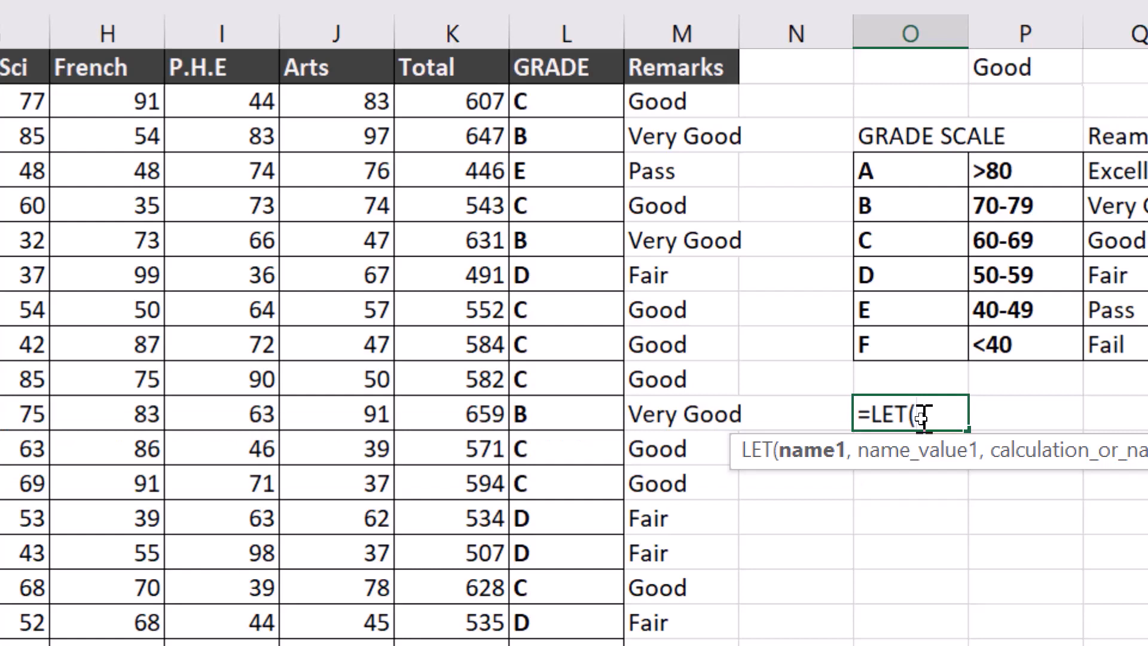
text(range,)
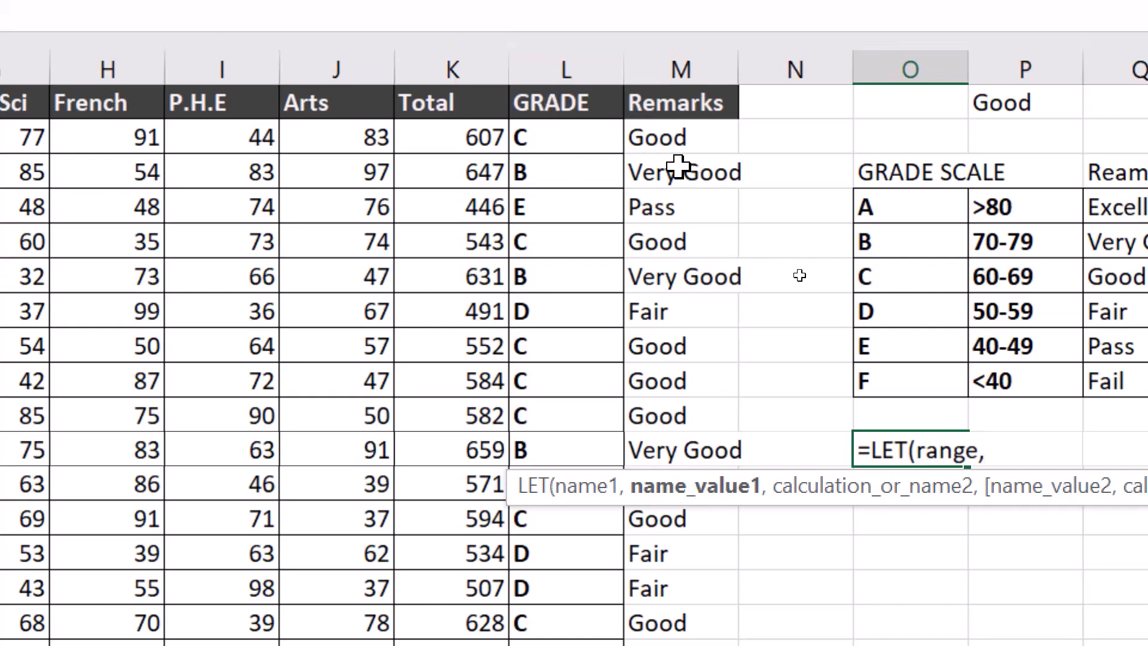
click(668, 103)
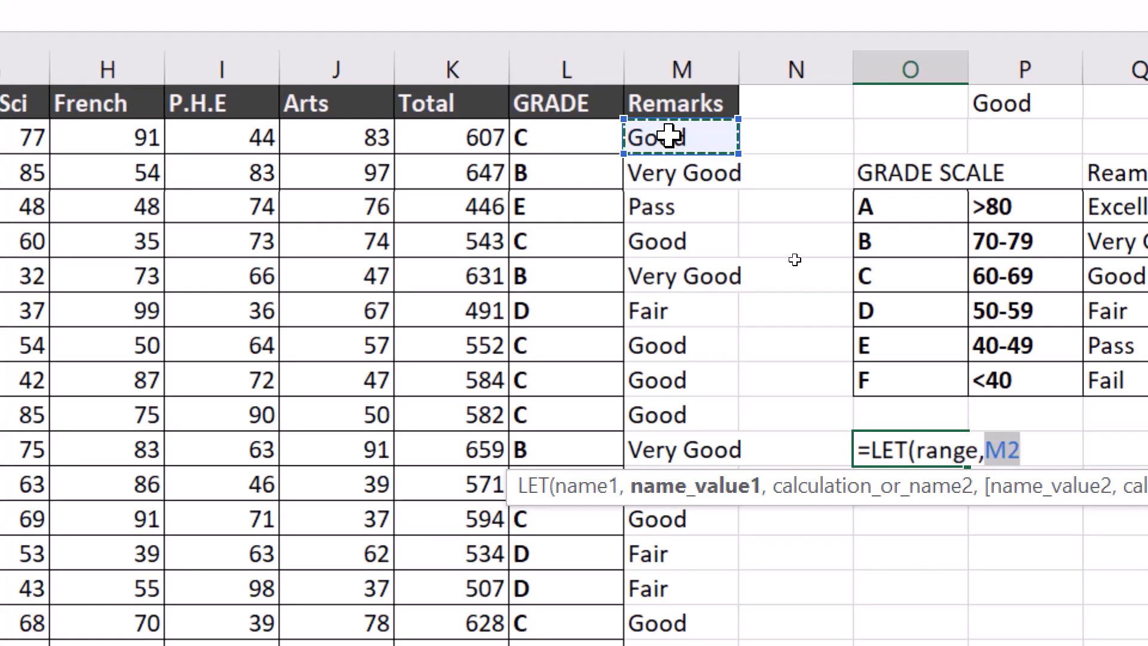
key(ctrl+shift+Down)
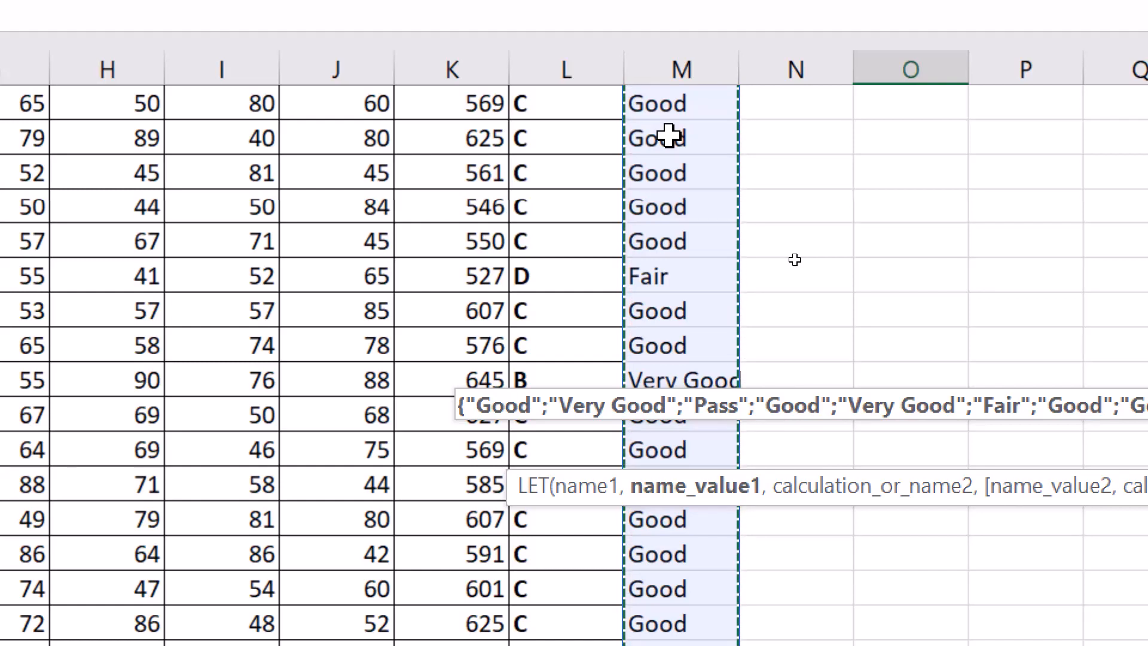
text(,)
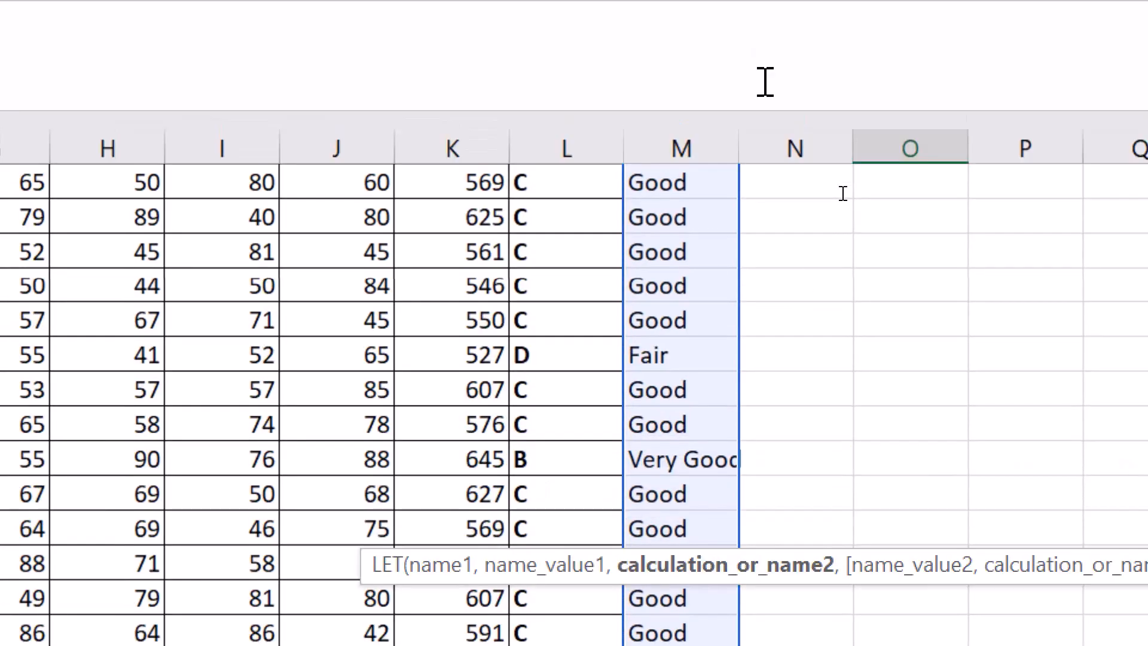
scroll(894, 233, down, 9)
scroll(894, 233, up, 17)
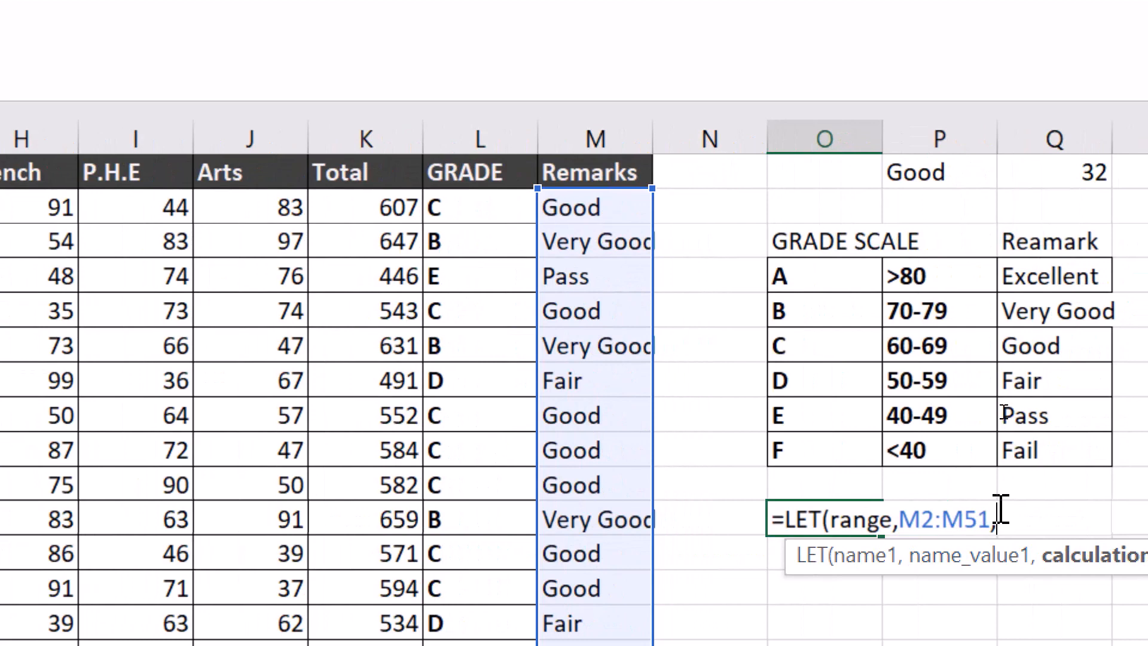
- Make the LET formula's range reference absolute as $M$2:$M$51
click(965, 517)
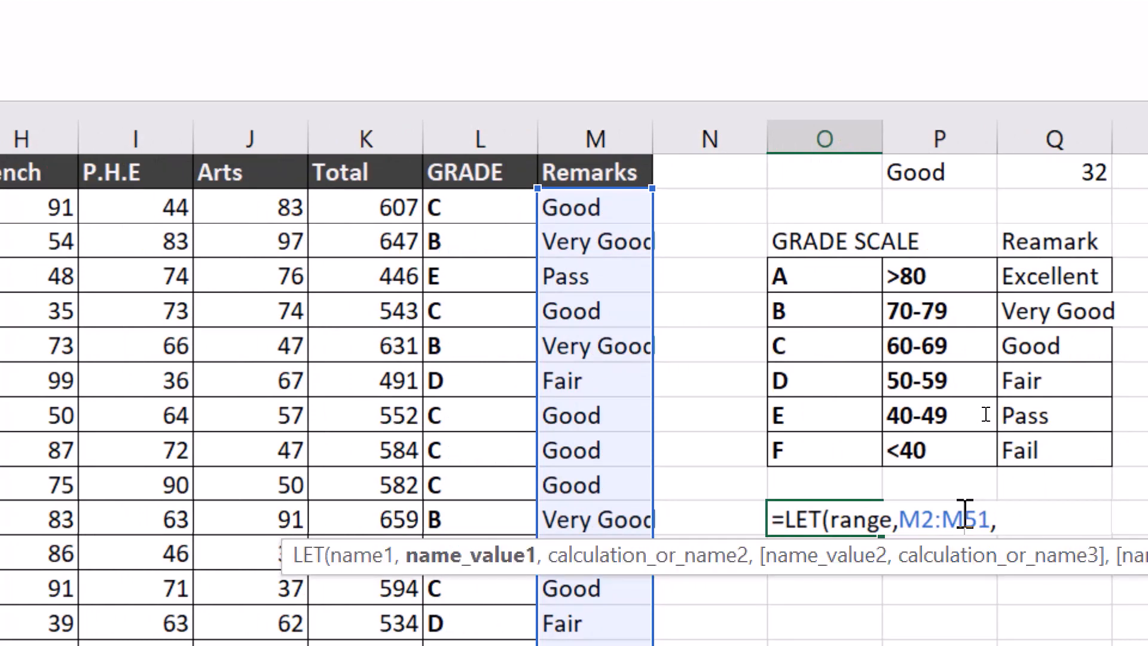
key(F4)
click(921, 518)
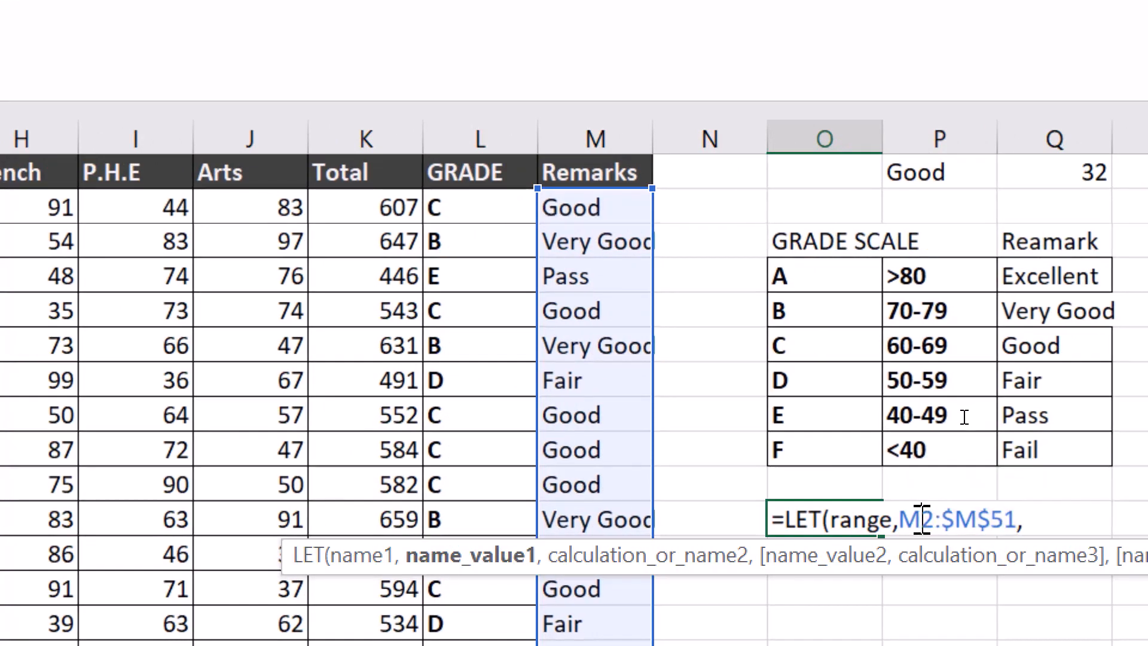
key(F4)
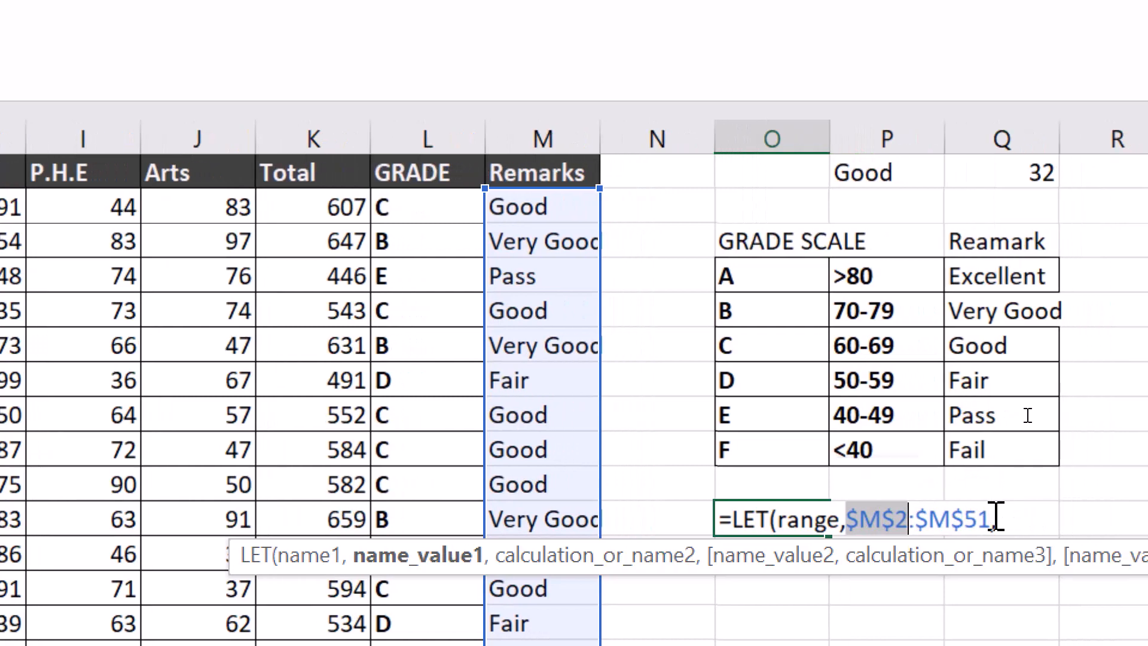
click(995, 516)
click(1018, 519)
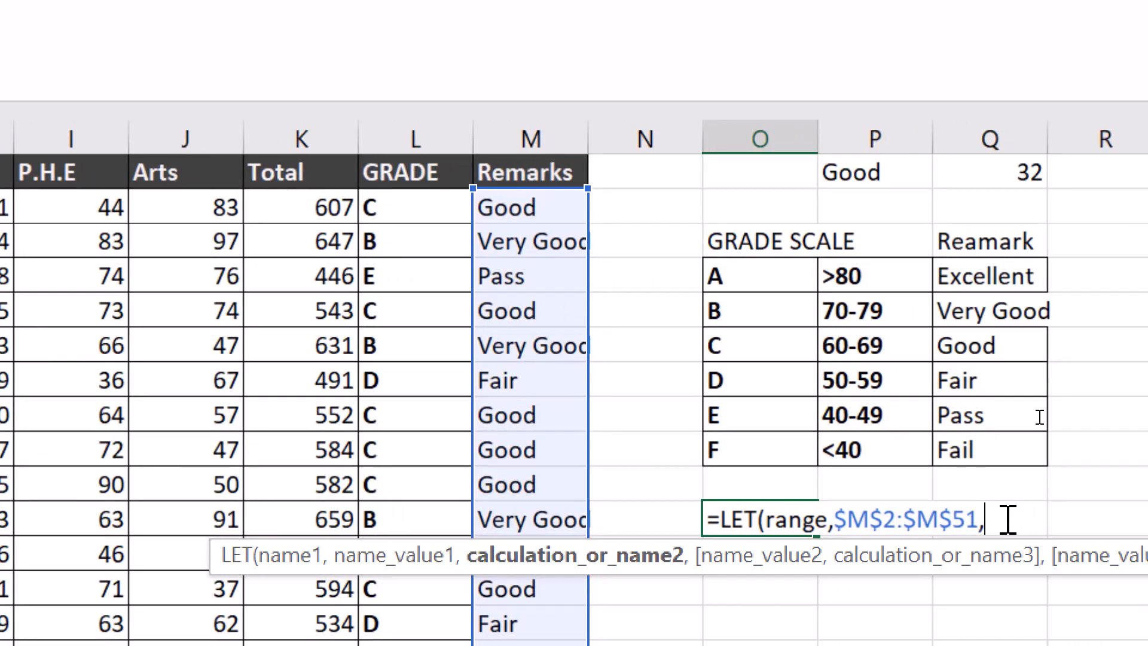
- Define a second name, select, in the LET formula with the absolute reference $P$1 as its value
text(se)
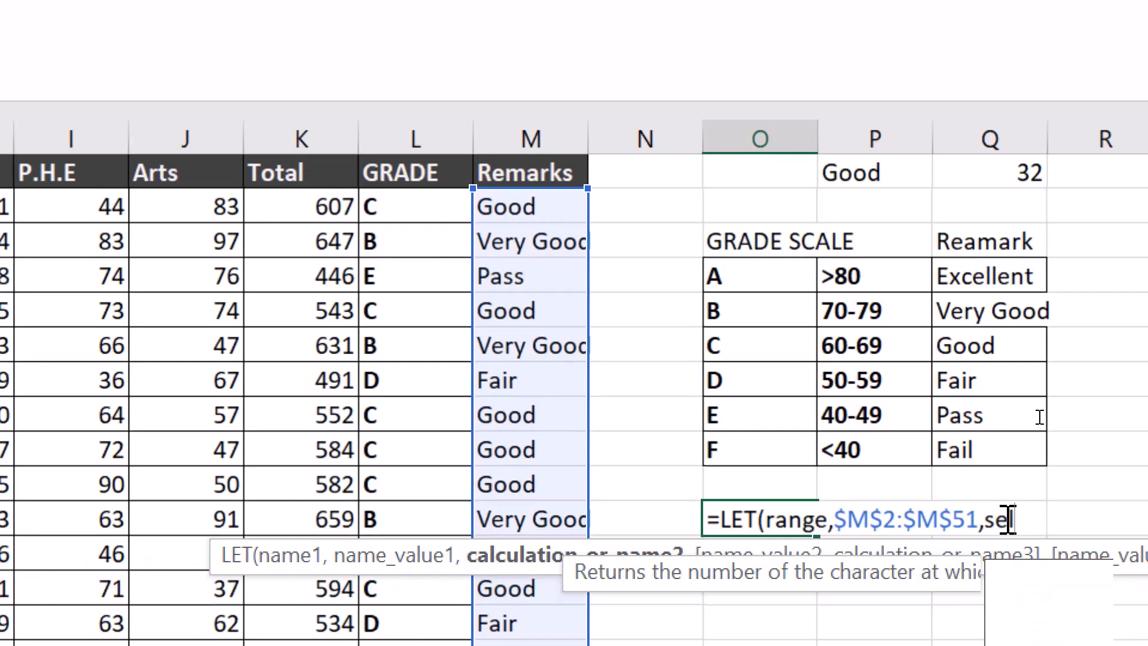
text(lect)
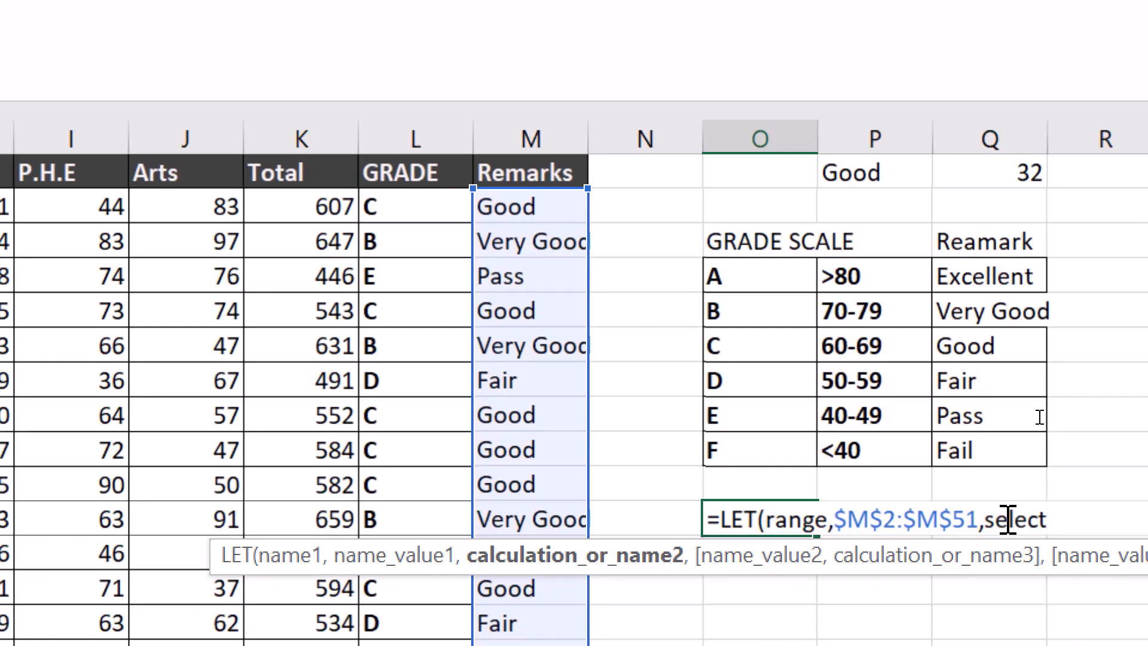
text(,)
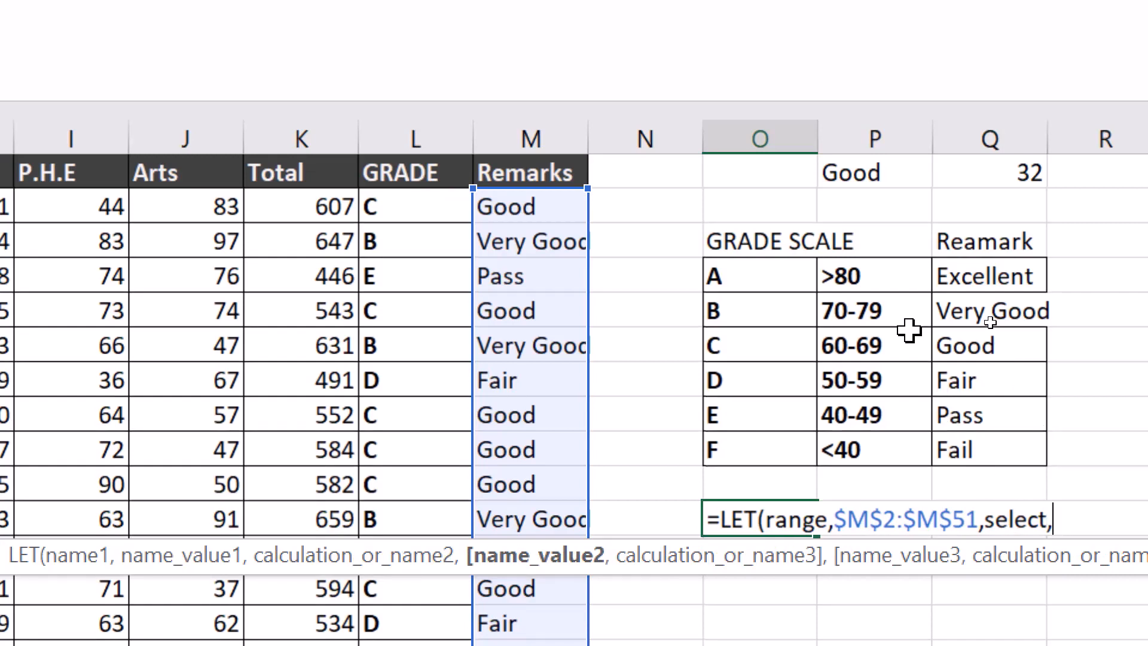
click(867, 172)
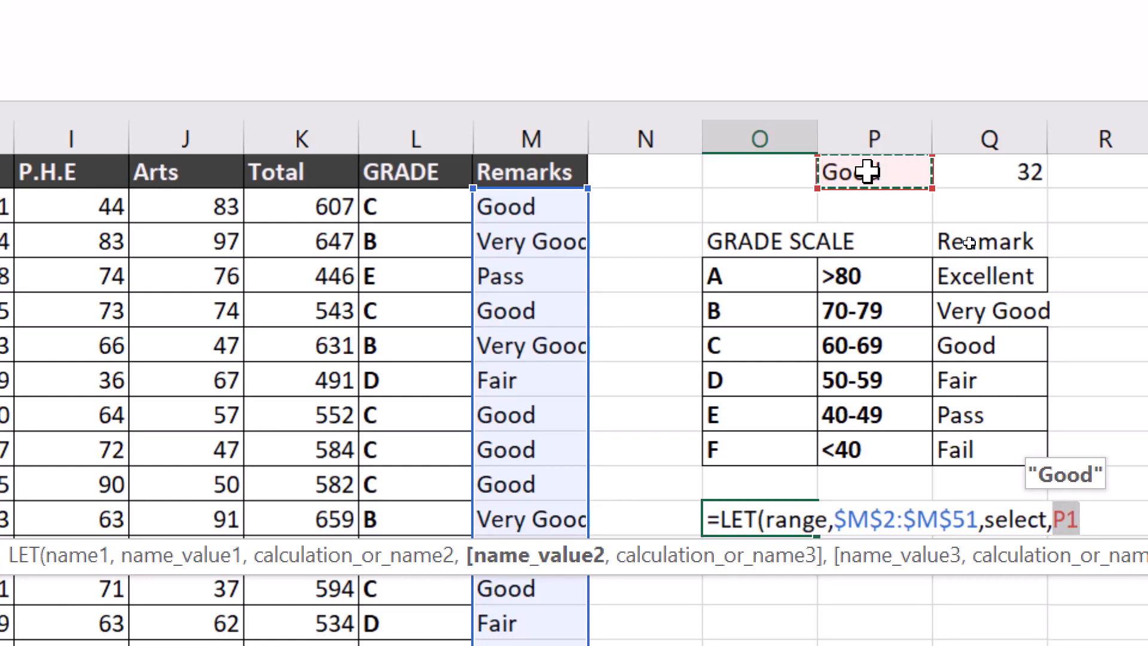
key(F4)
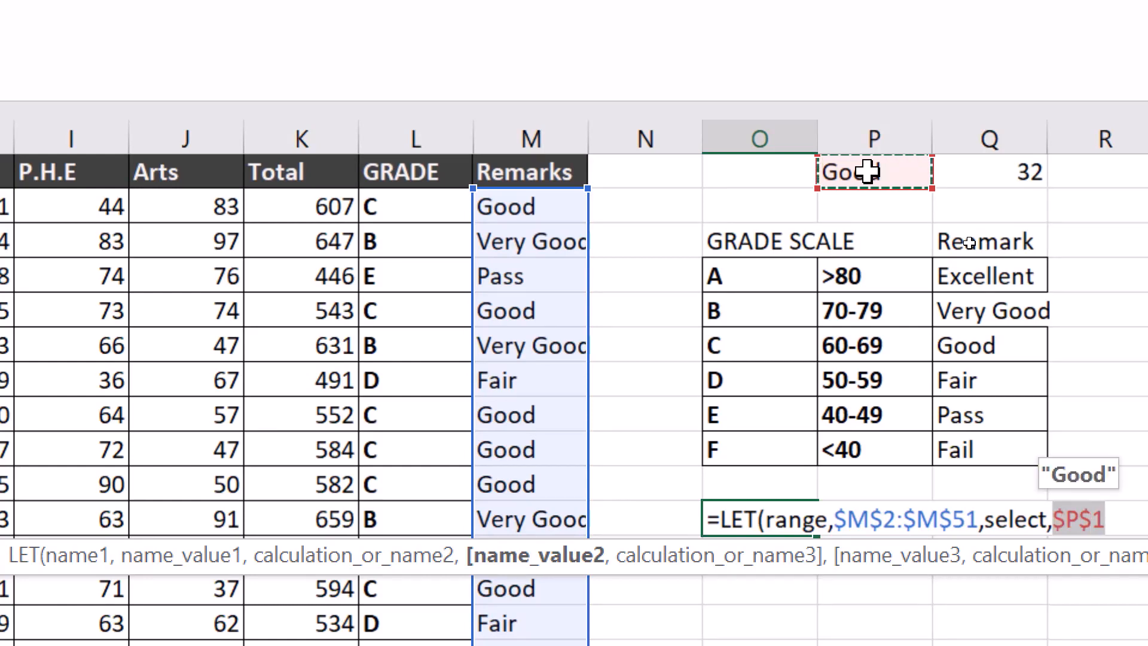
text(,)
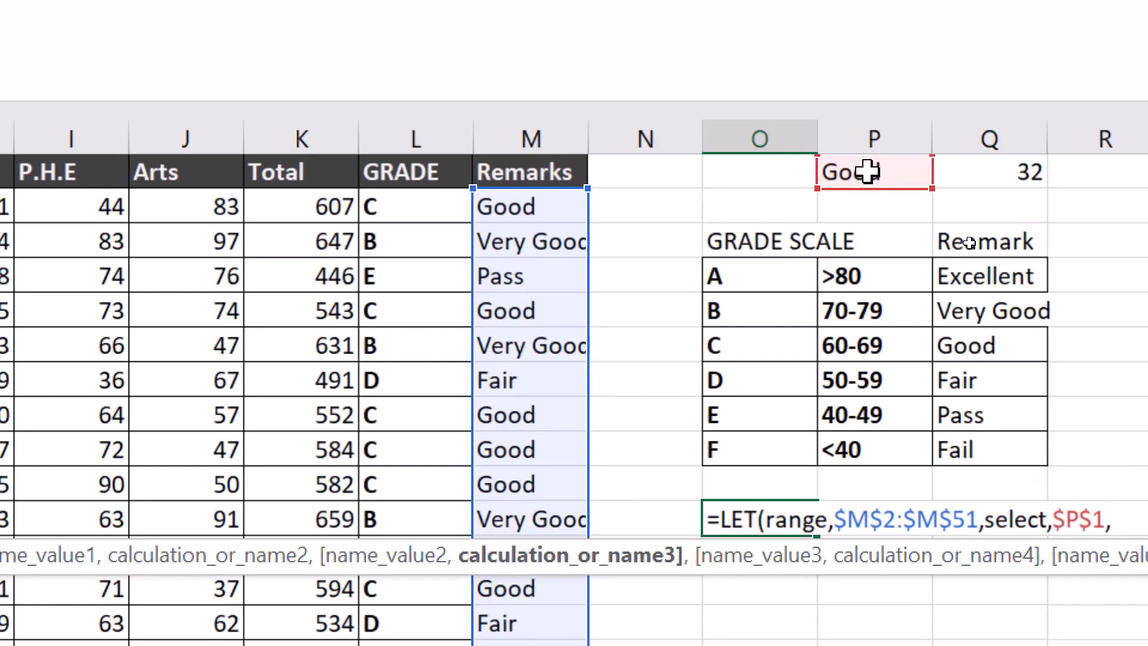
- Complete the LET formula in O11 with COUNTIF(range,select) as its calculation and enter it, keeping the cell selected
text(cou)
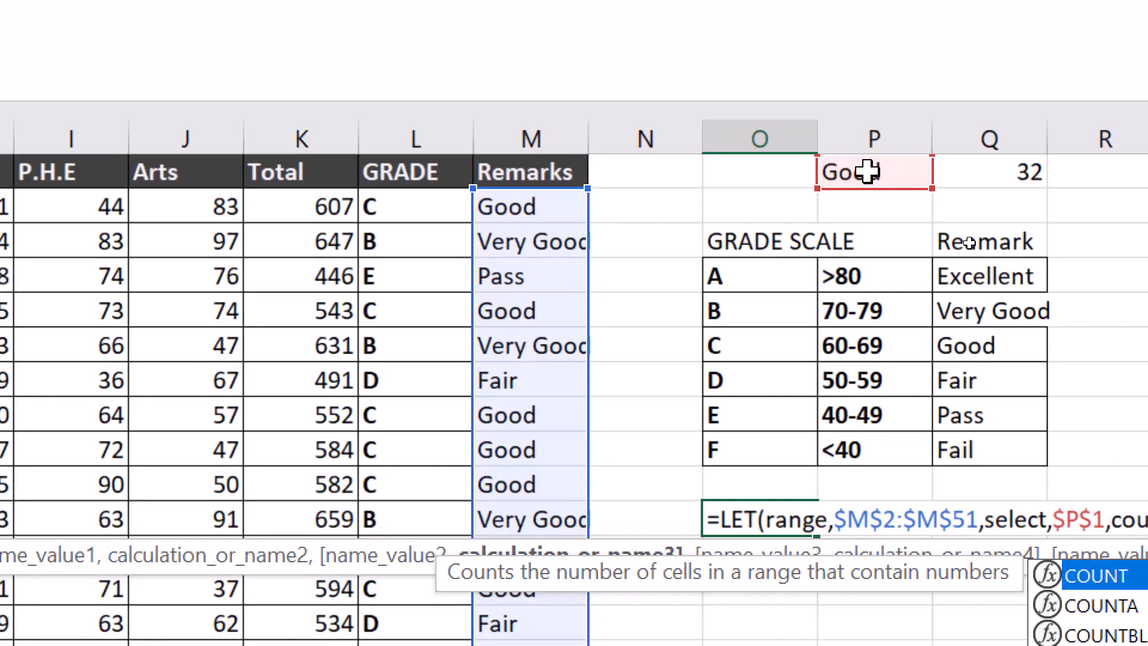
text(n)
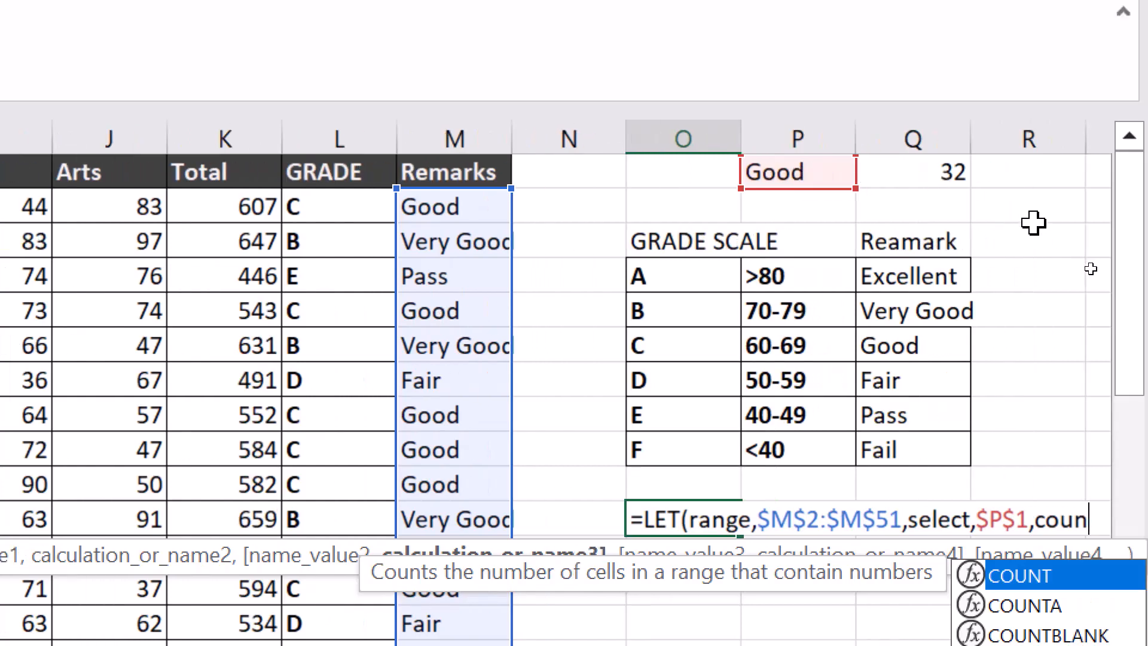
text(tif)
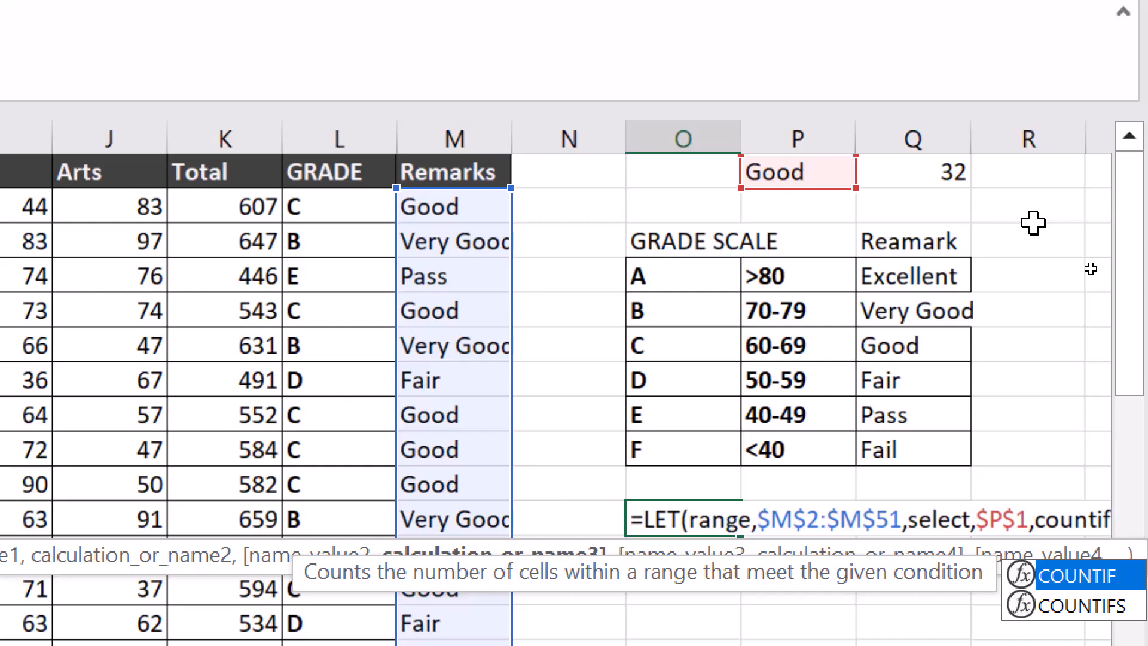
key(Tab)
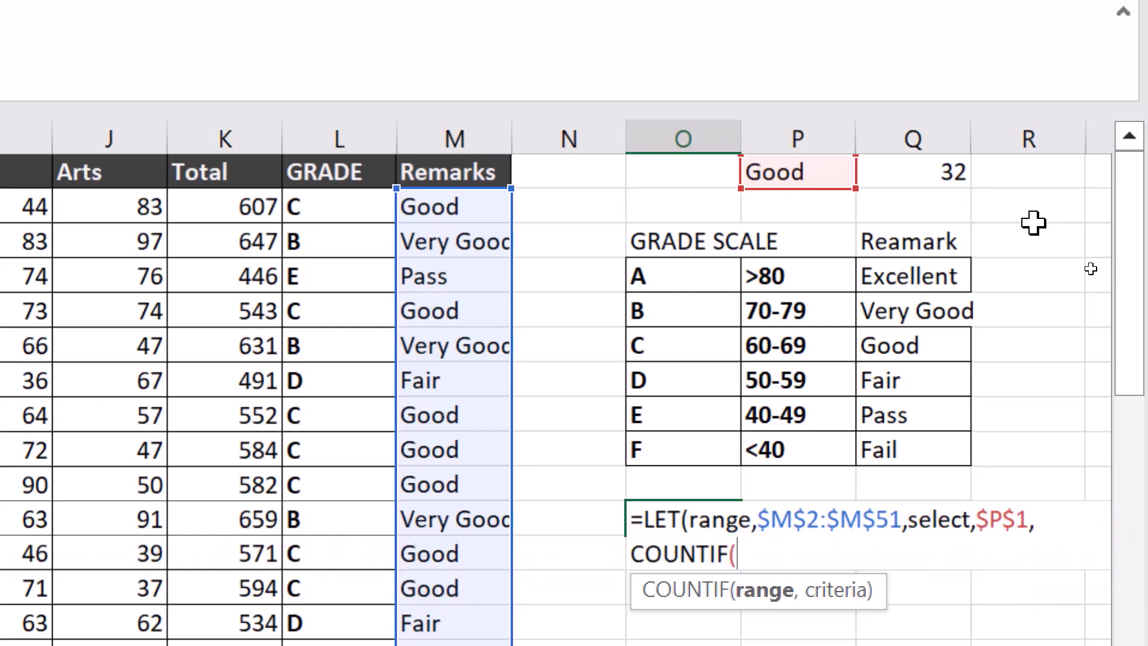
text(range,)
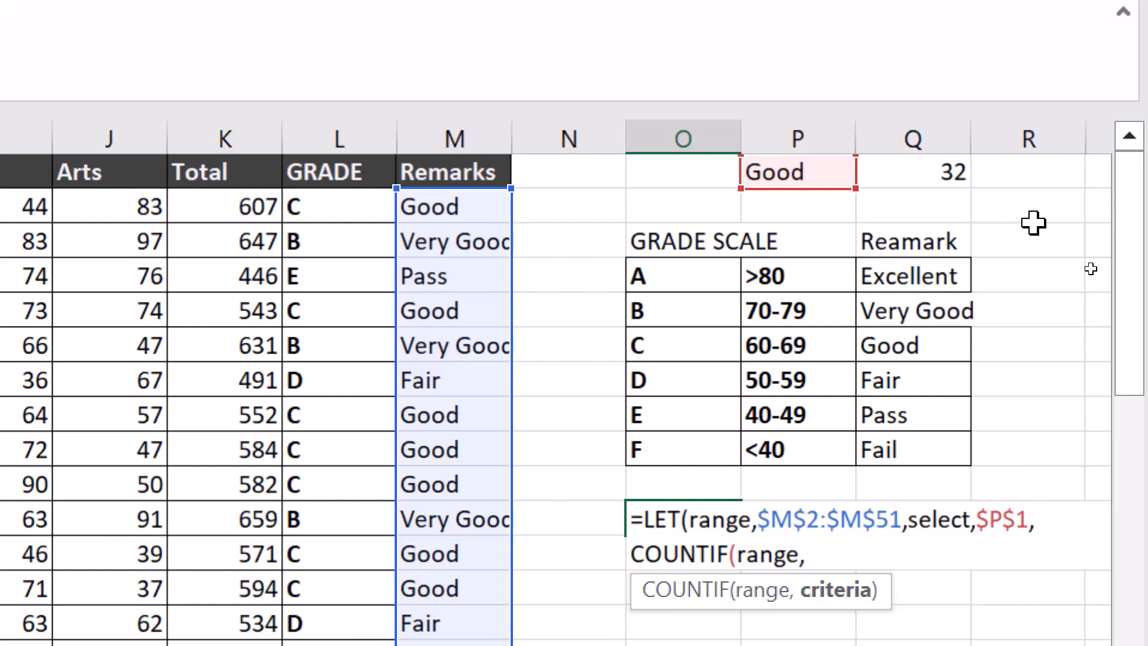
text(se)
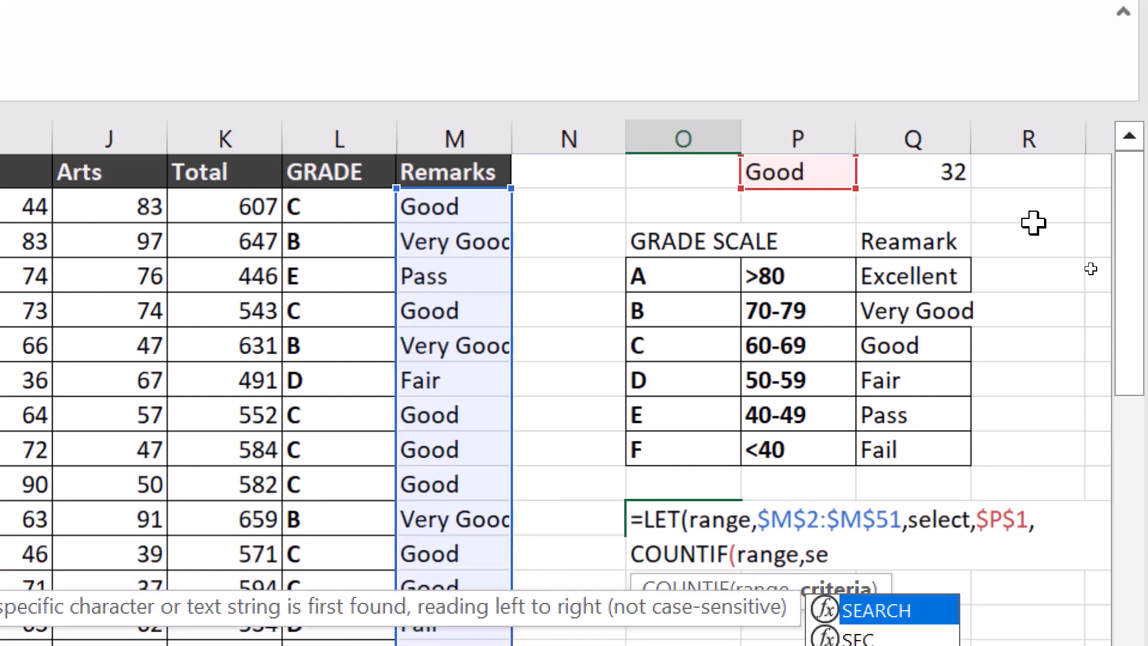
text(l)
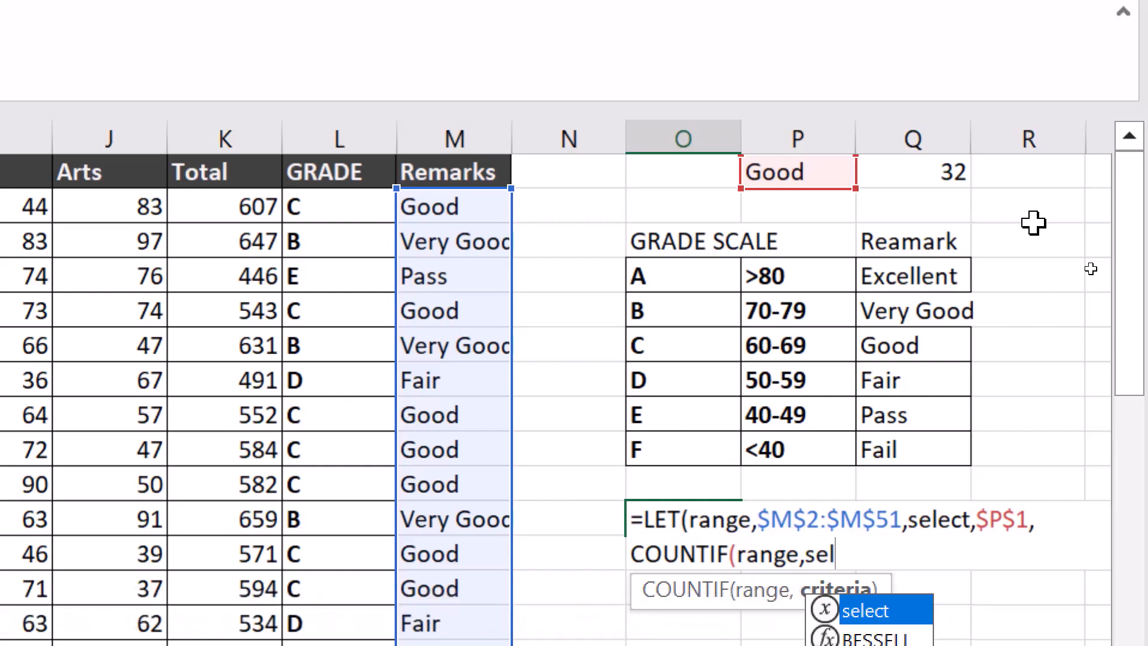
key(Tab)
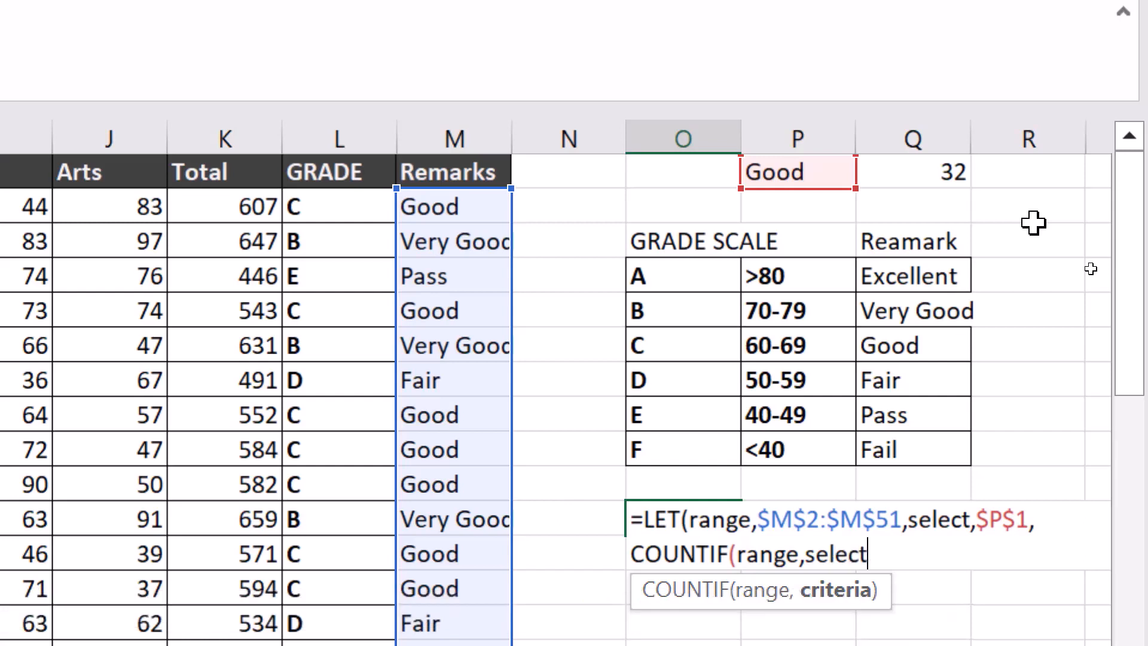
text()))
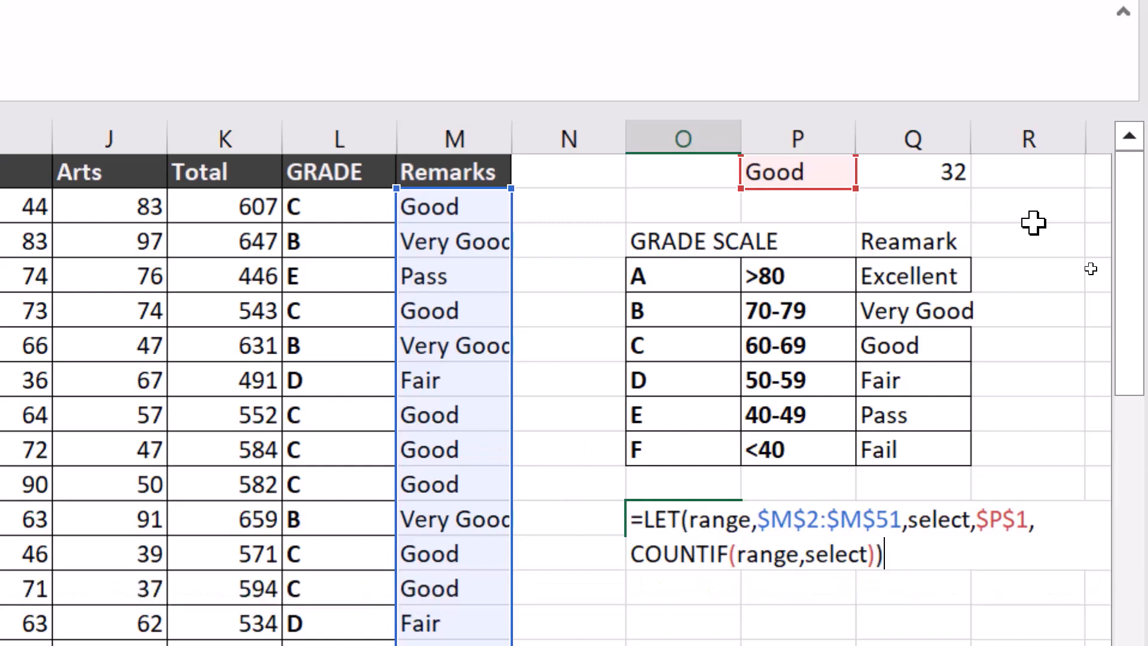
key(Return)
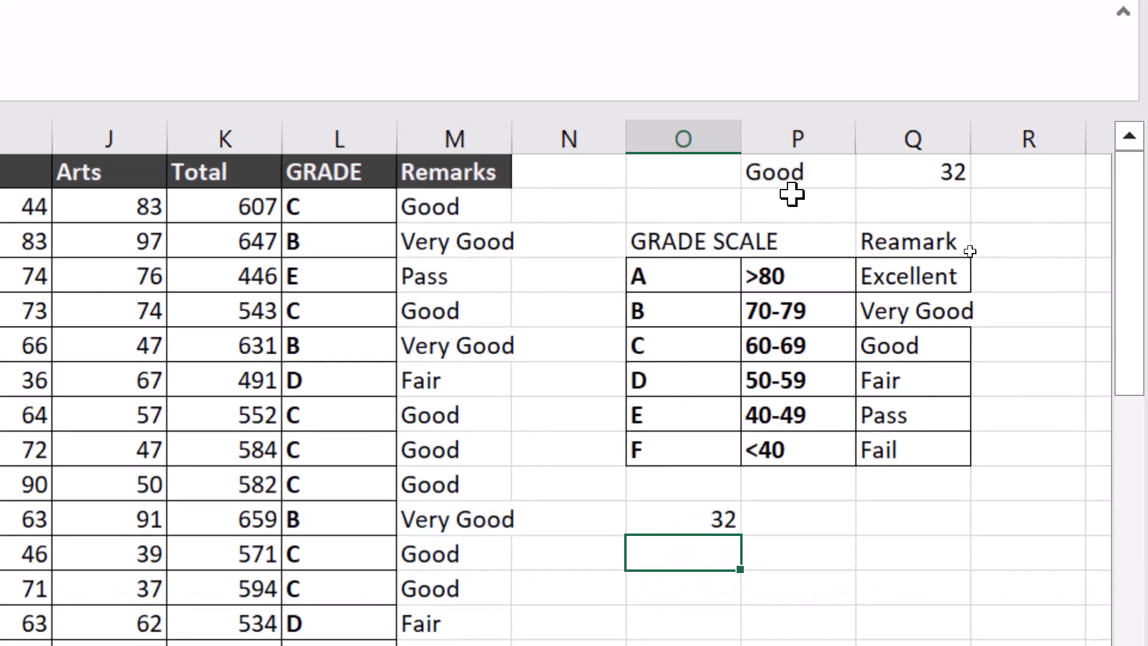
click(693, 513)
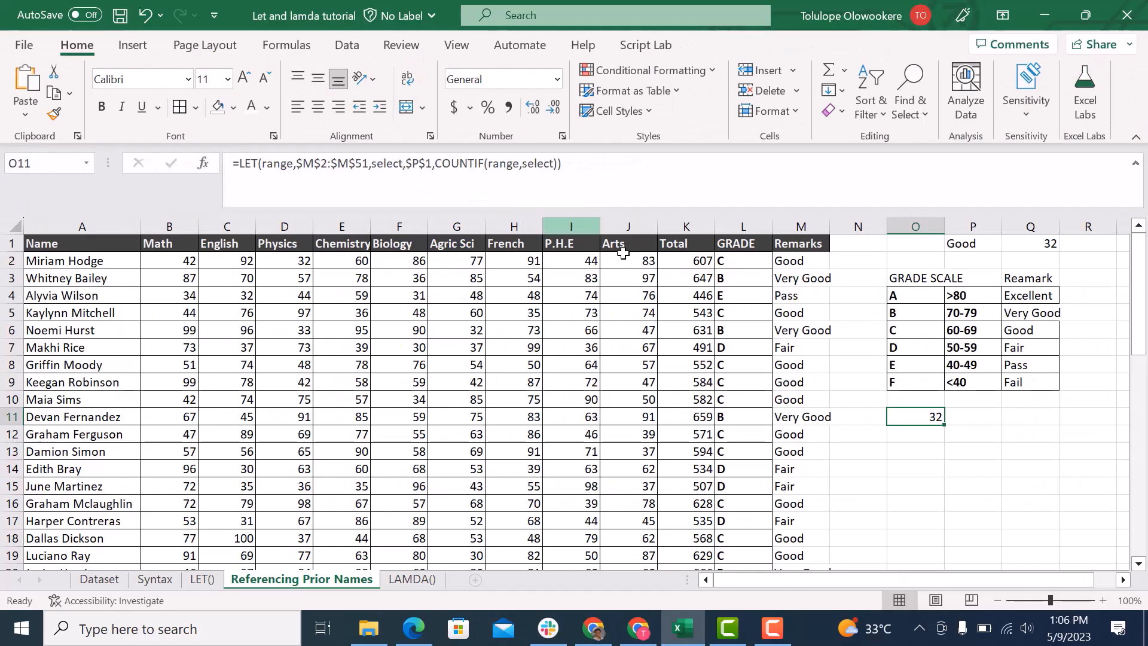
- Test both counts by choosing Very Good, Good, Pass and finally Excellent in P1, and compare the formulas in Q1 and O11
click(949, 249)
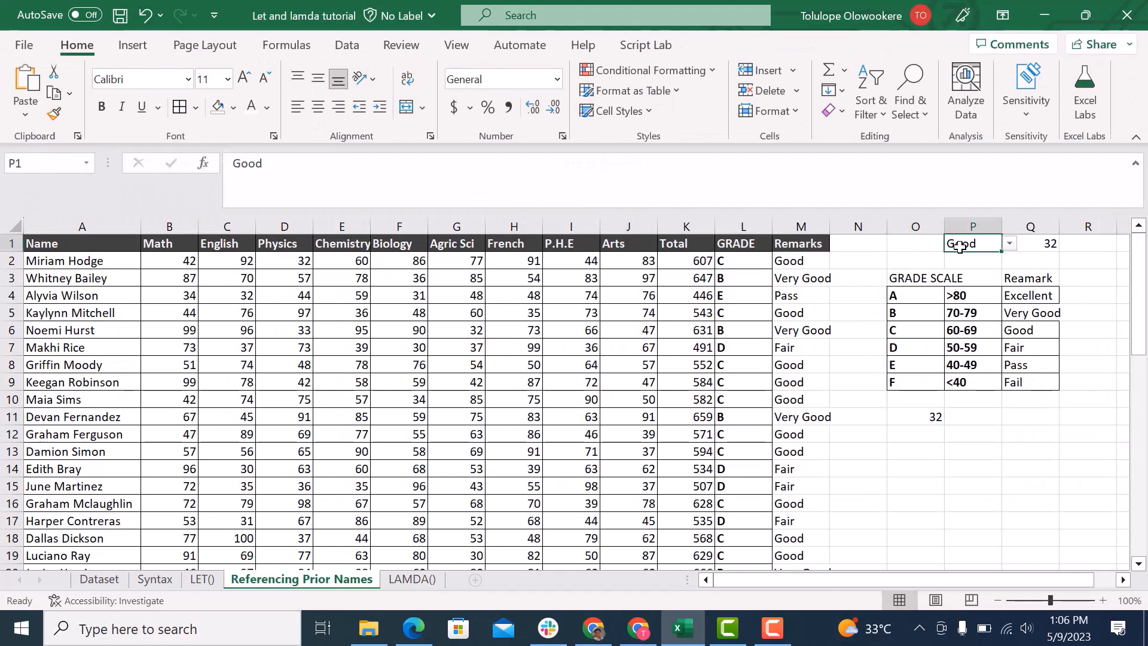
click(1009, 244)
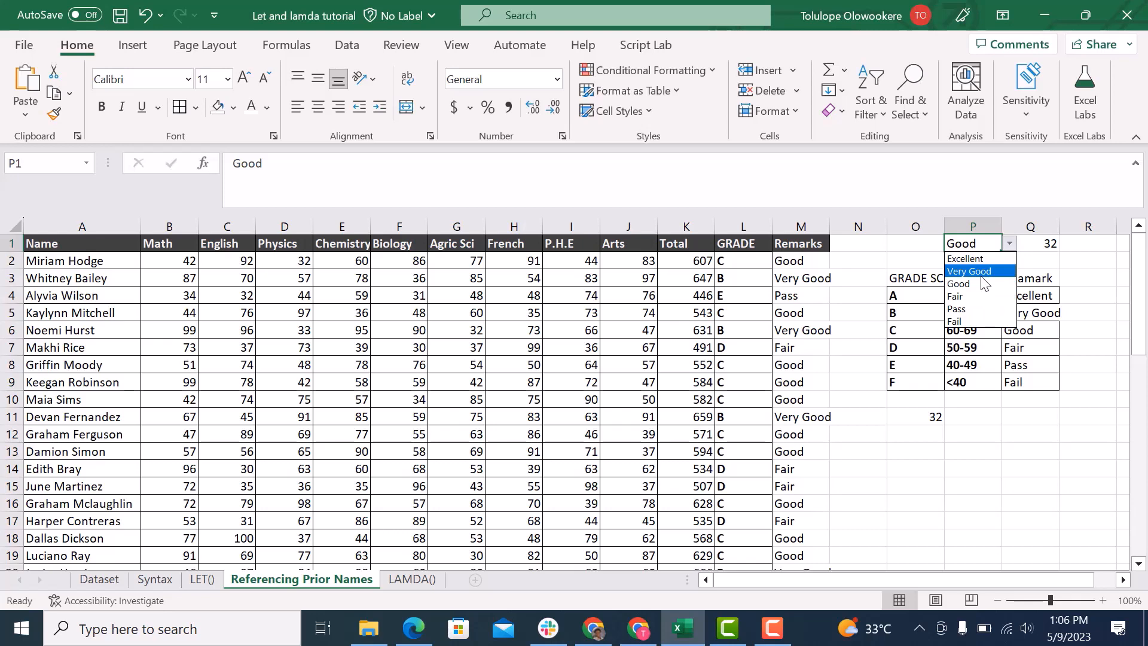
click(981, 272)
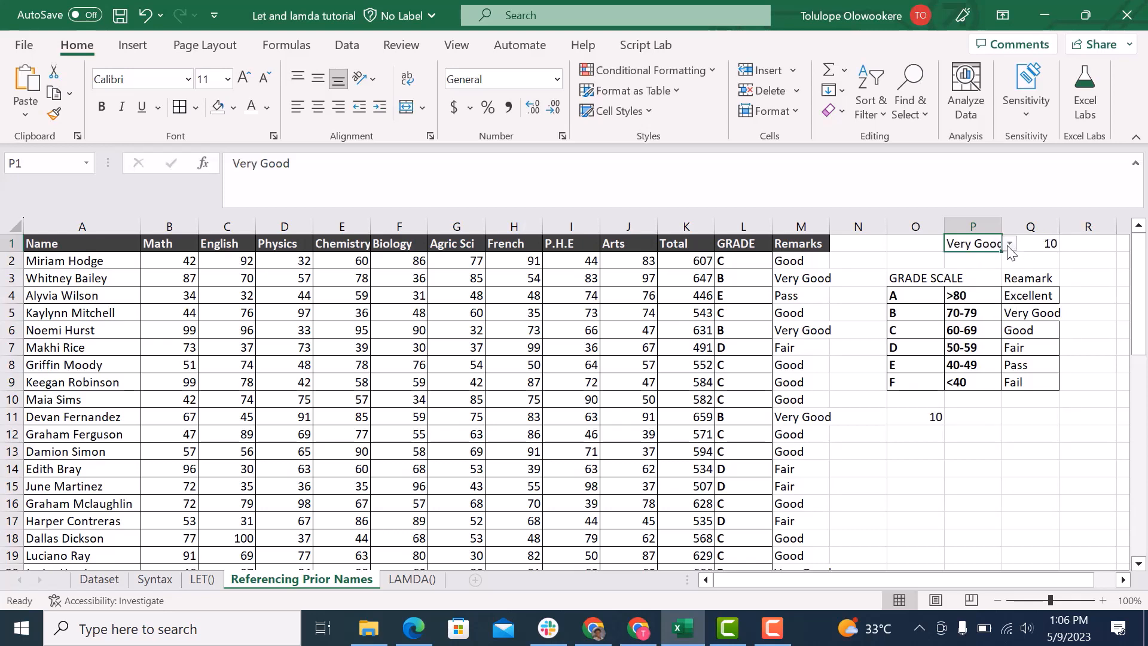
click(1010, 246)
click(983, 285)
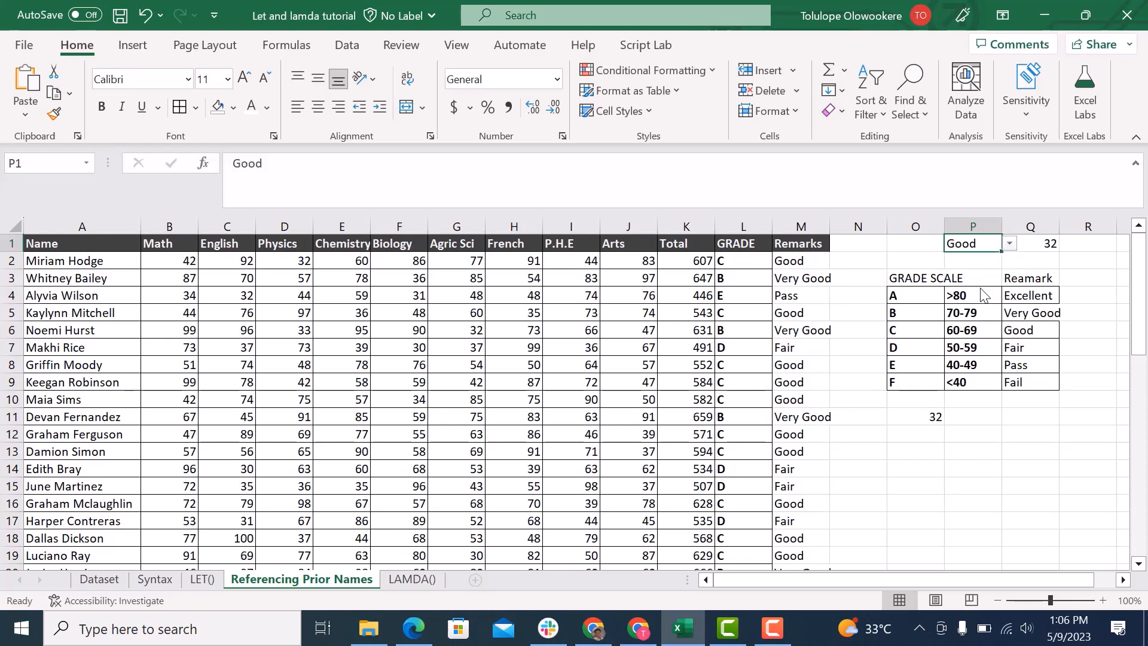
click(1009, 244)
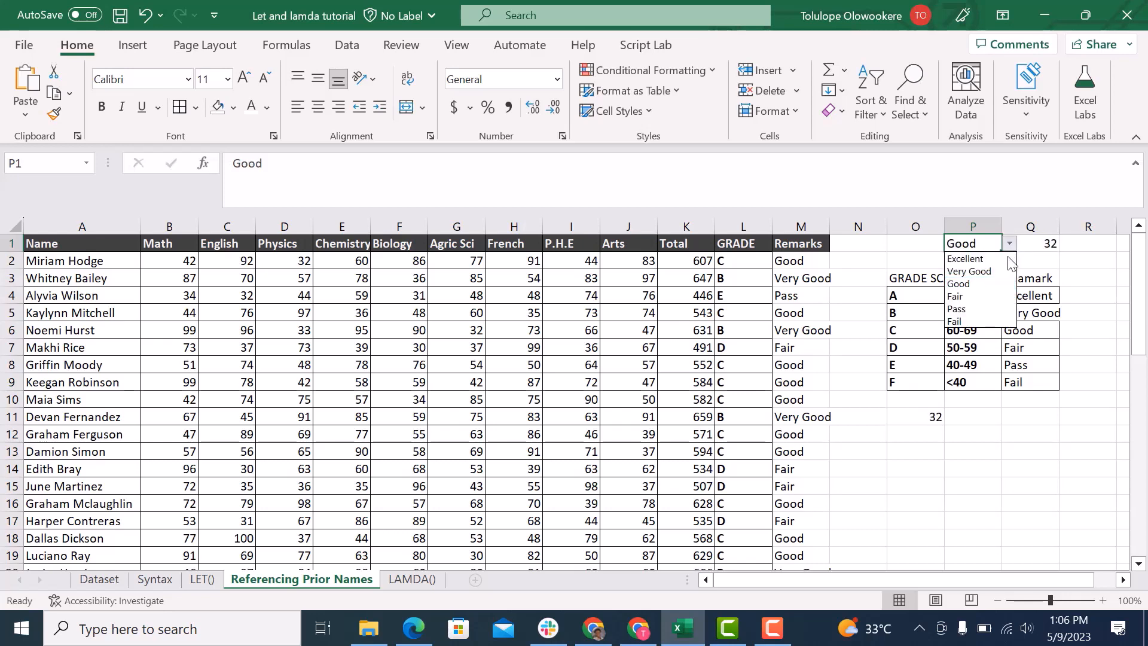
click(987, 309)
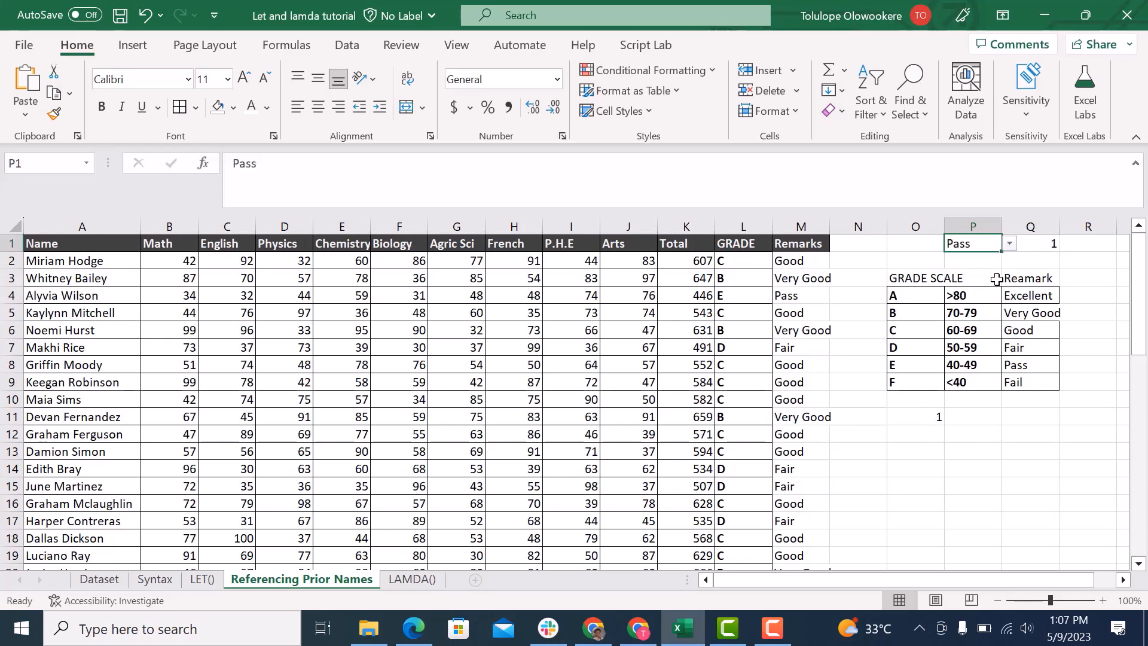
click(1010, 243)
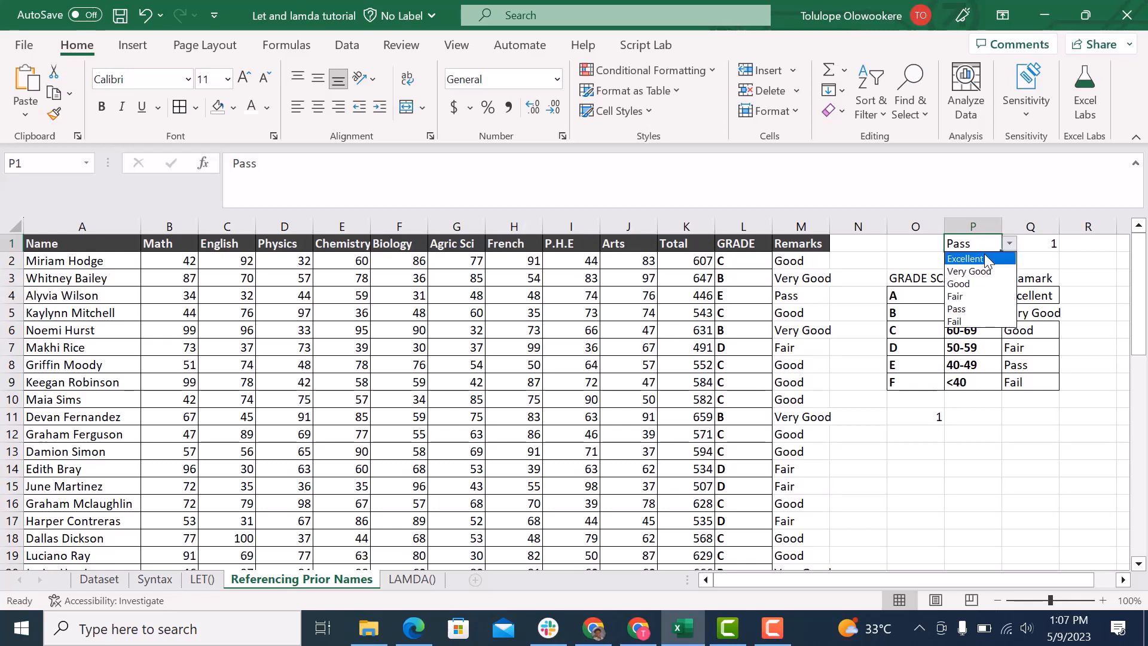
click(986, 258)
click(1027, 244)
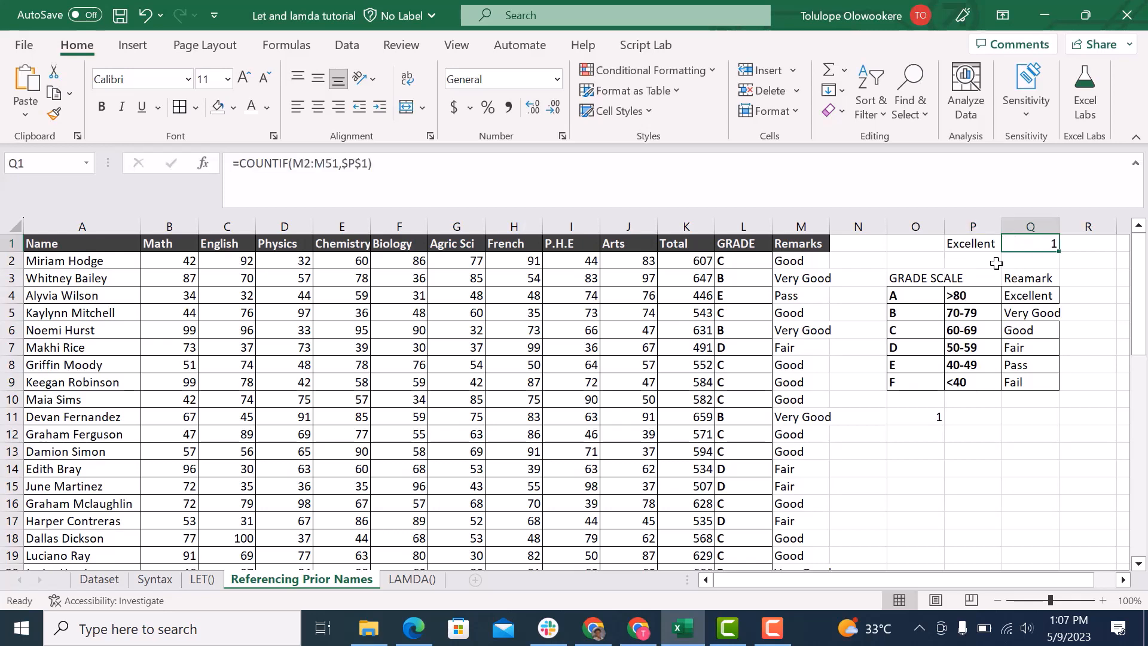
click(926, 414)
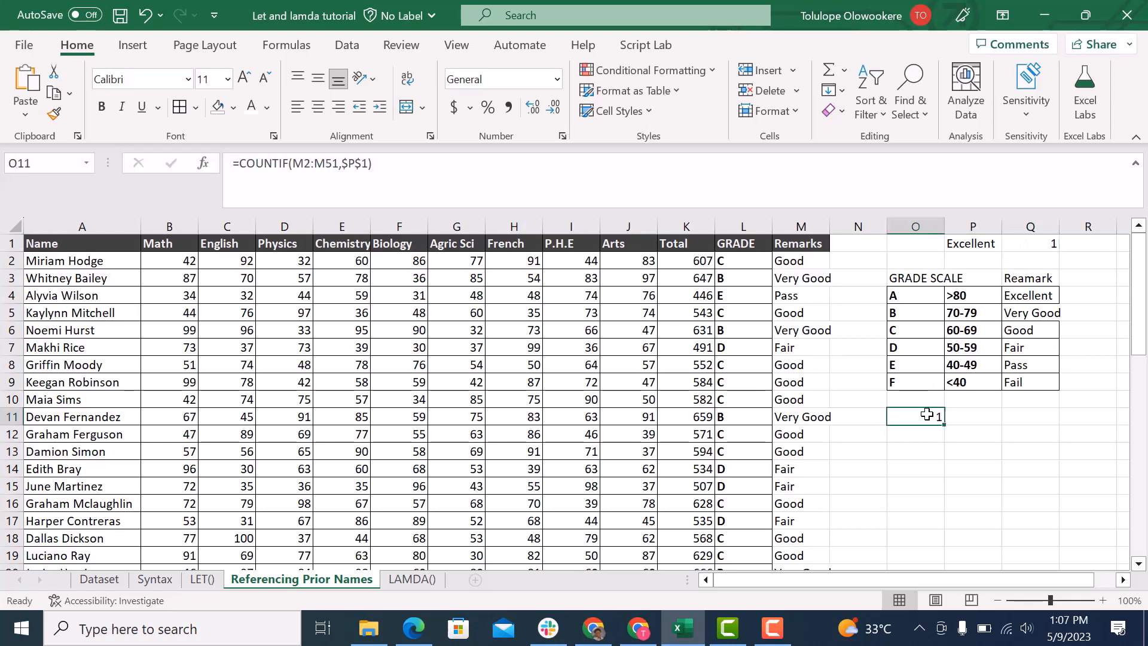